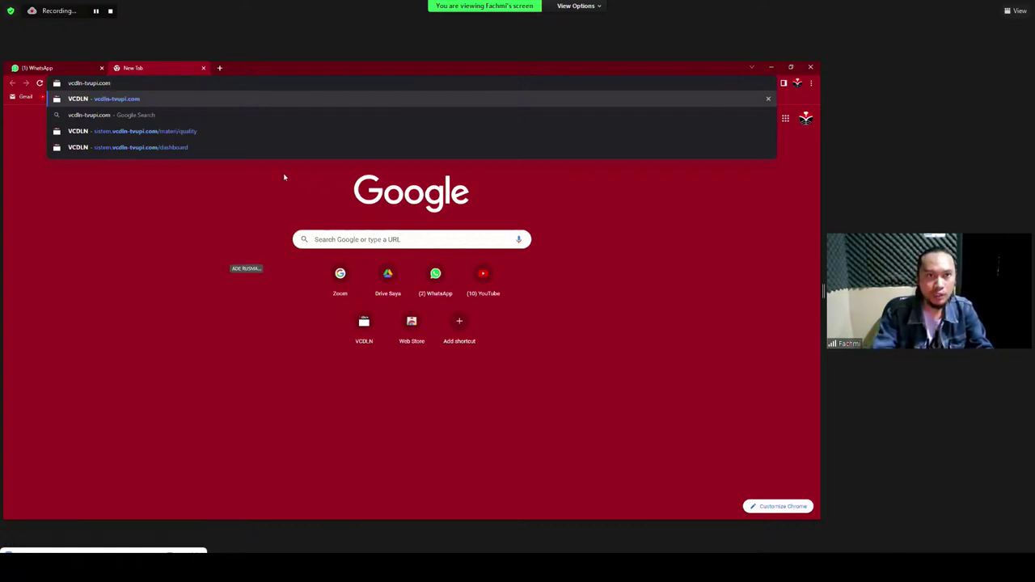
Load vcdln-tvupi.com in Chrome to reach the VCDLN-TVUPI welcome page.
{"action": "key", "text": "Return"}
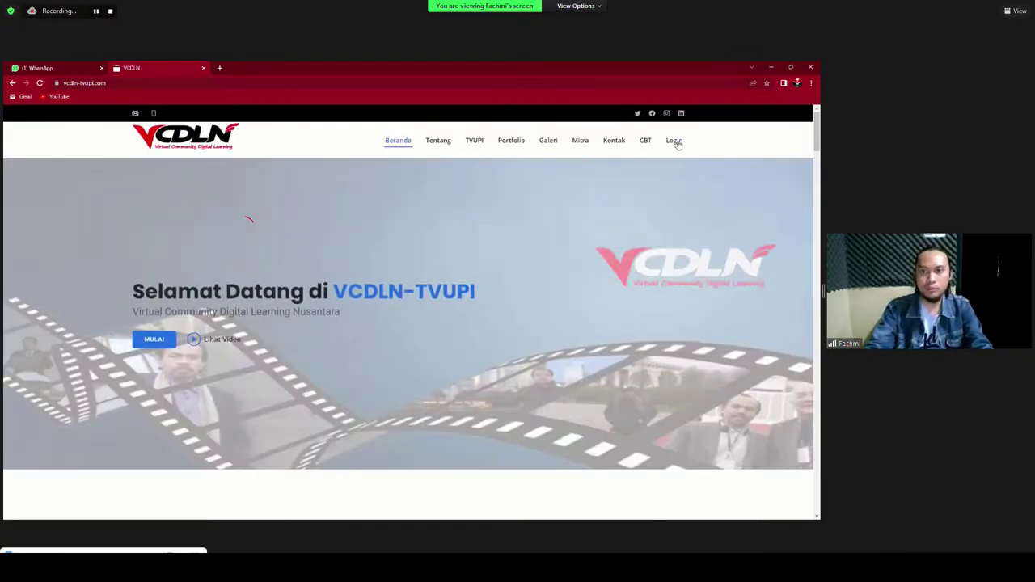
Go from the home page to the Masuk login page, then on to the Daftar registration form.
{"action": "left_click", "coordinate": [677, 143]}
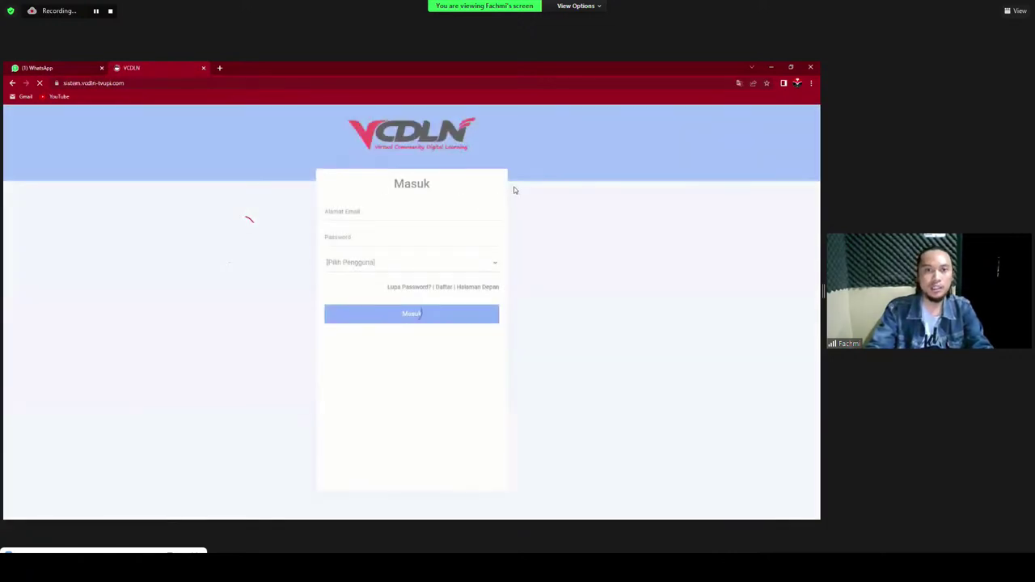
{"action": "left_click", "coordinate": [12, 85]}
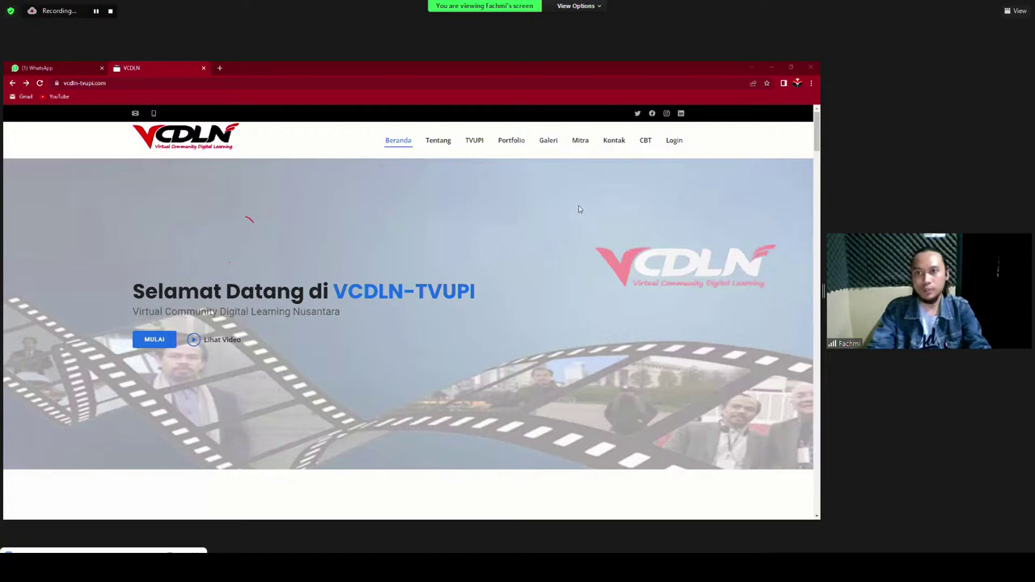
{"action": "left_click", "coordinate": [676, 144]}
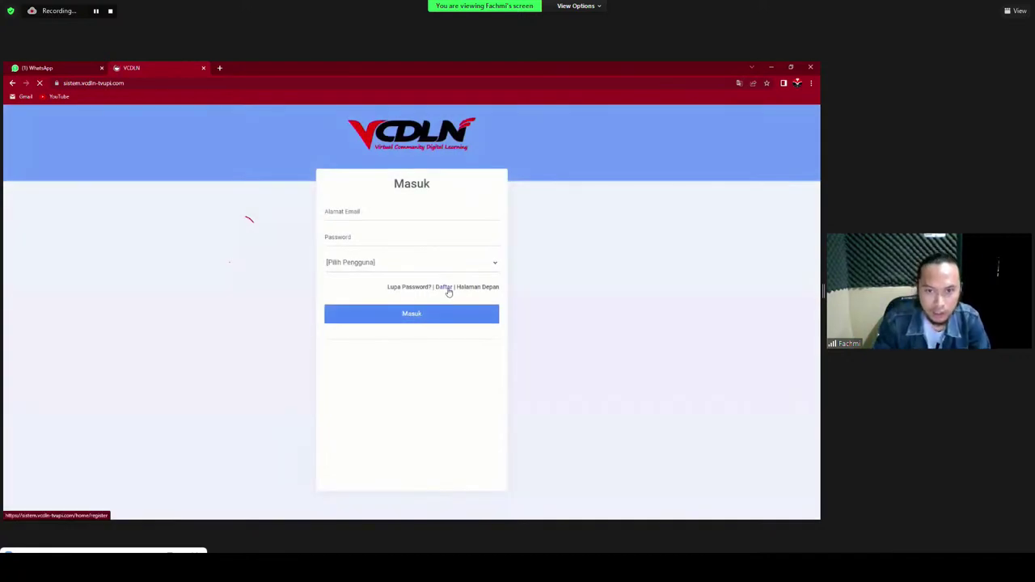
{"action": "left_click", "coordinate": [447, 289]}
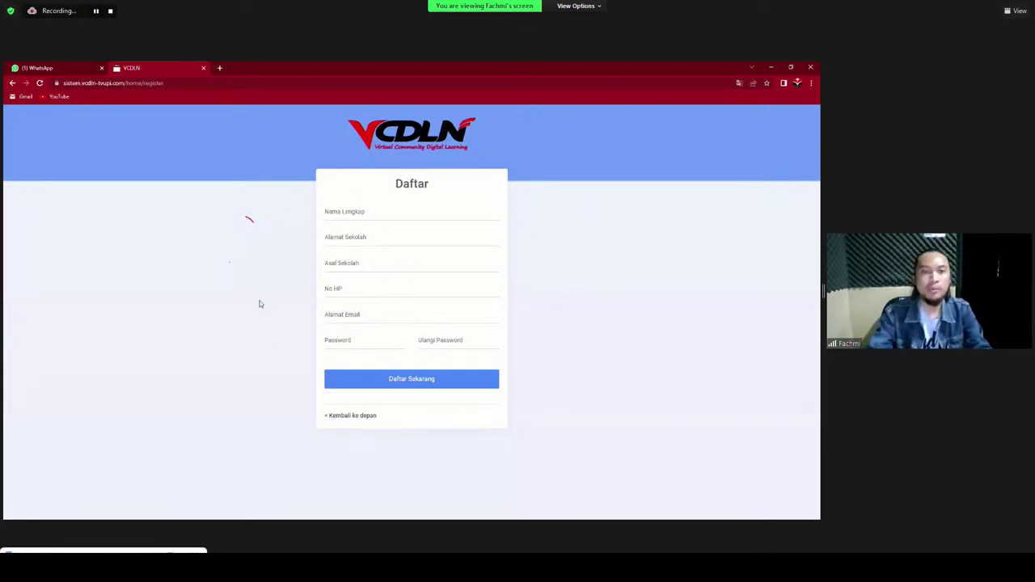
Enter the full name, the school address, and 'Universitas Pendidikan Indonesia' as school of origin.
{"action": "left_click", "coordinate": [419, 216]}
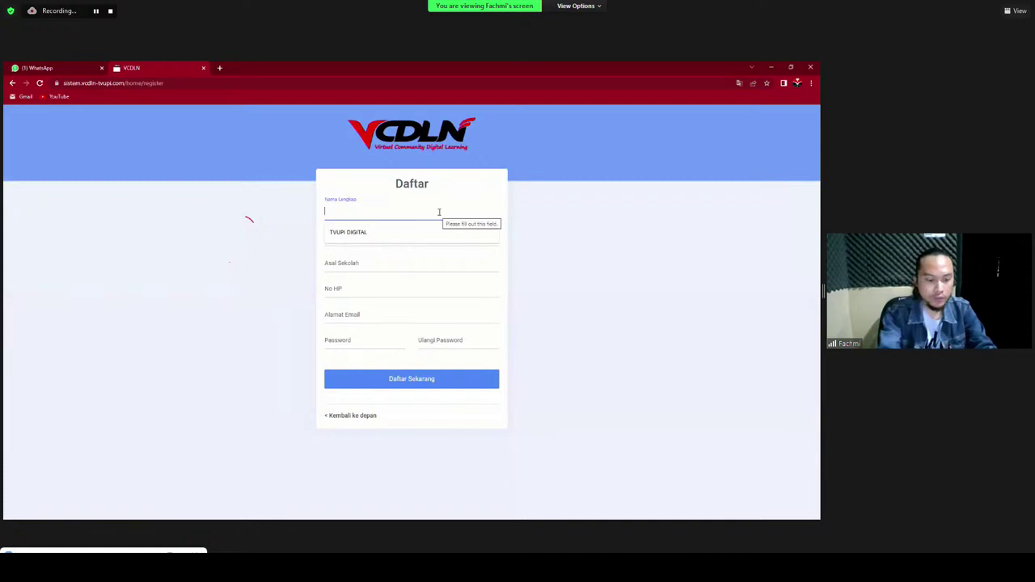
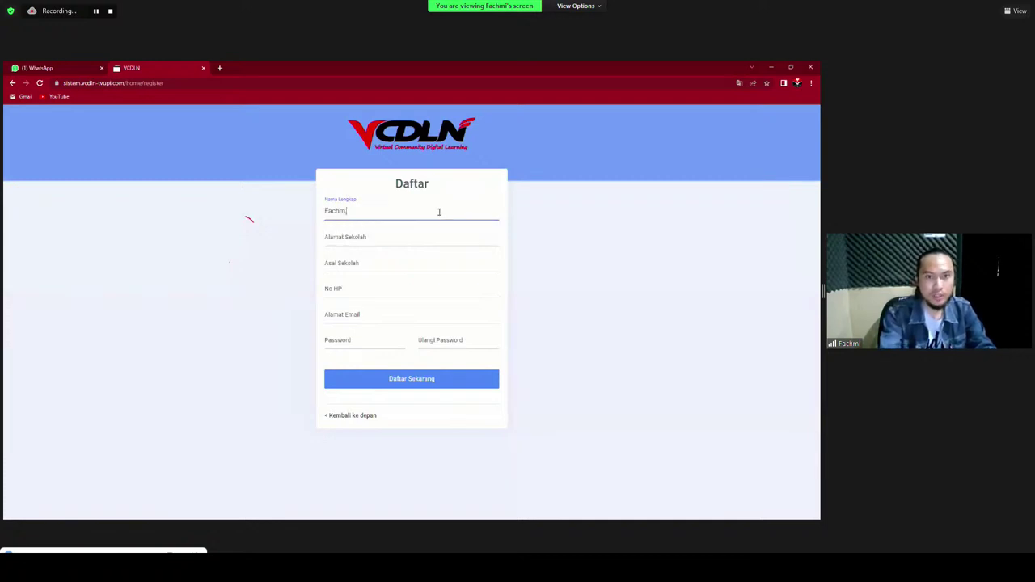
{"action": "left_click", "coordinate": [418, 239]}
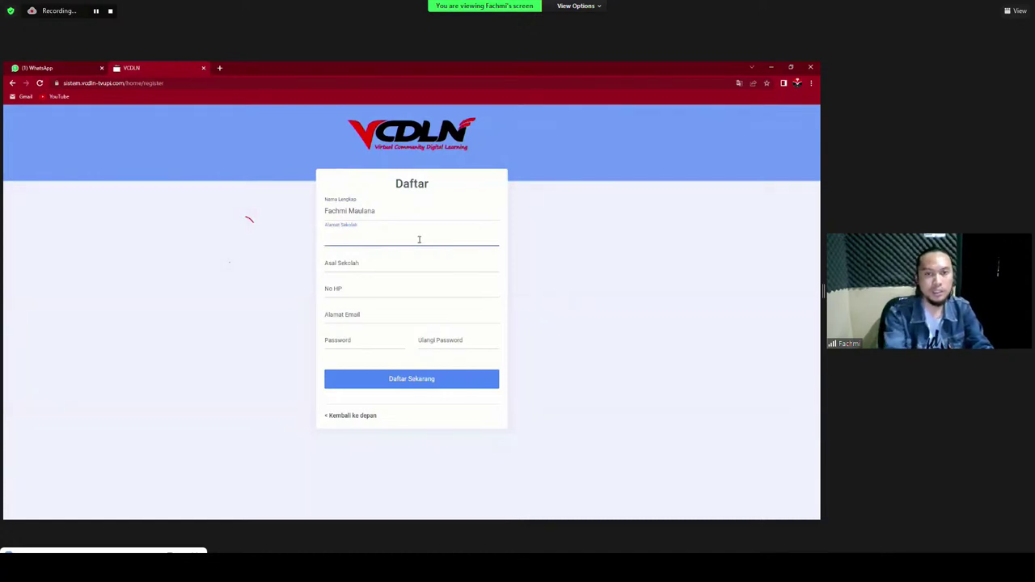
{"action": "type", "text": "S"}
{"action": "key", "text": "BackSpace"}
{"action": "type", "text": "Dr"}
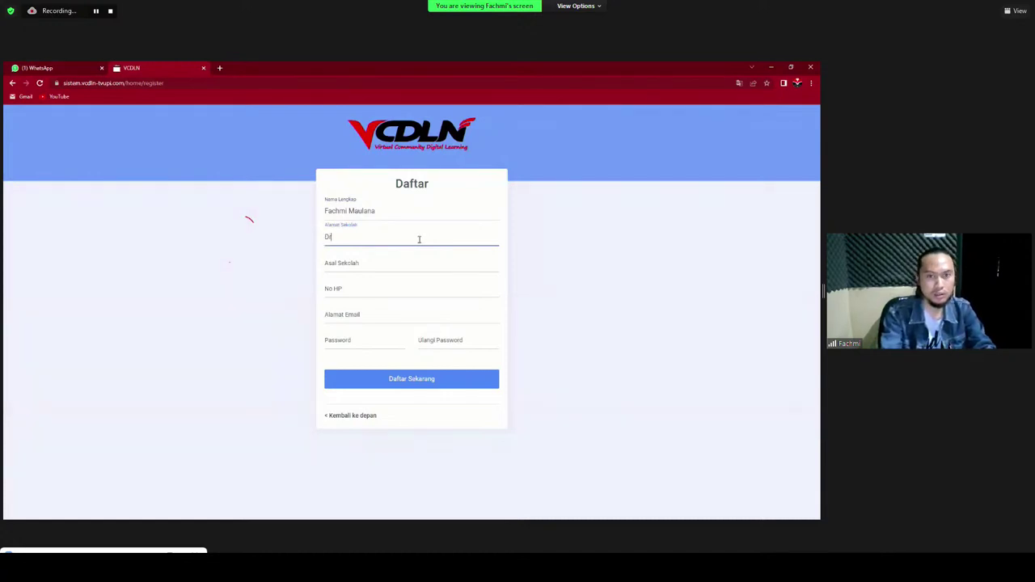
{"action": "type", "text": ". Setuia"}
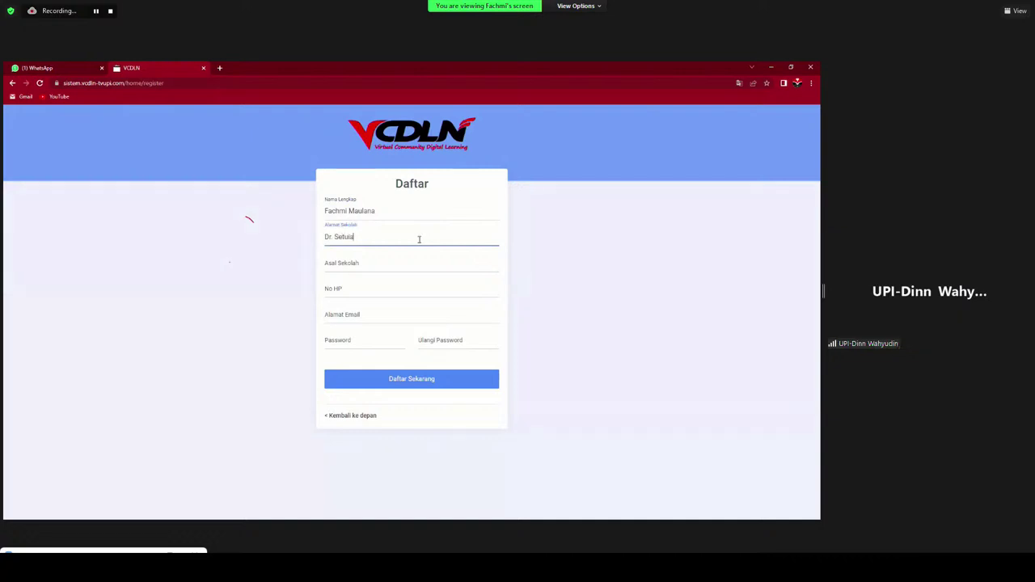
{"action": "key", "text": "BackSpace"}
{"action": "key", "text": "BackSpace"}
{"action": "key", "text": "BackSpace"}
{"action": "type", "text": "iabudhi No.229 Bandung"}
{"action": "left_click", "coordinate": [414, 266]}
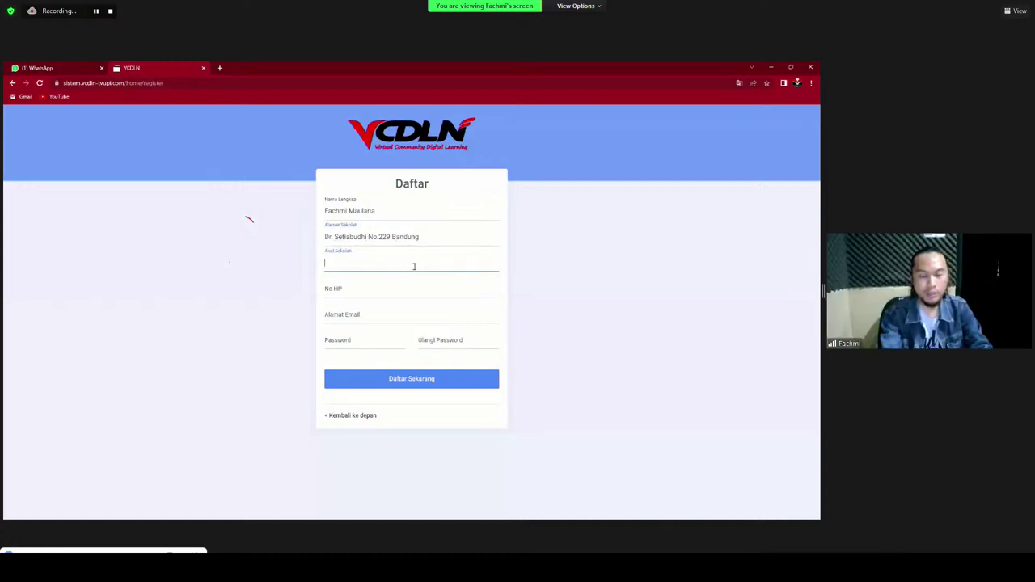
{"action": "type", "text": "Univer"}
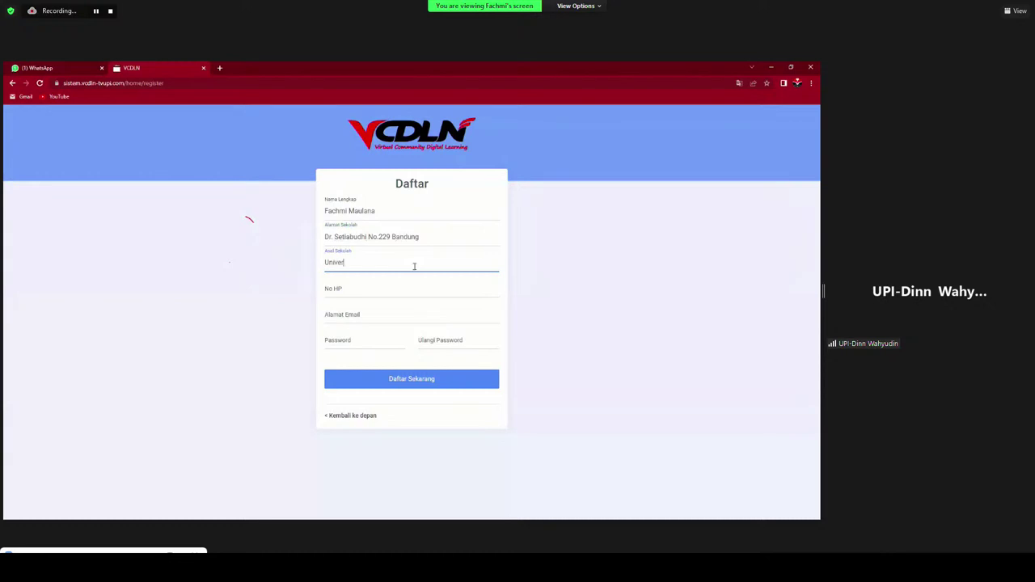
{"action": "type", "text": "sitas Pendidikan Indonesia"}
{"action": "left_click", "coordinate": [414, 288]}
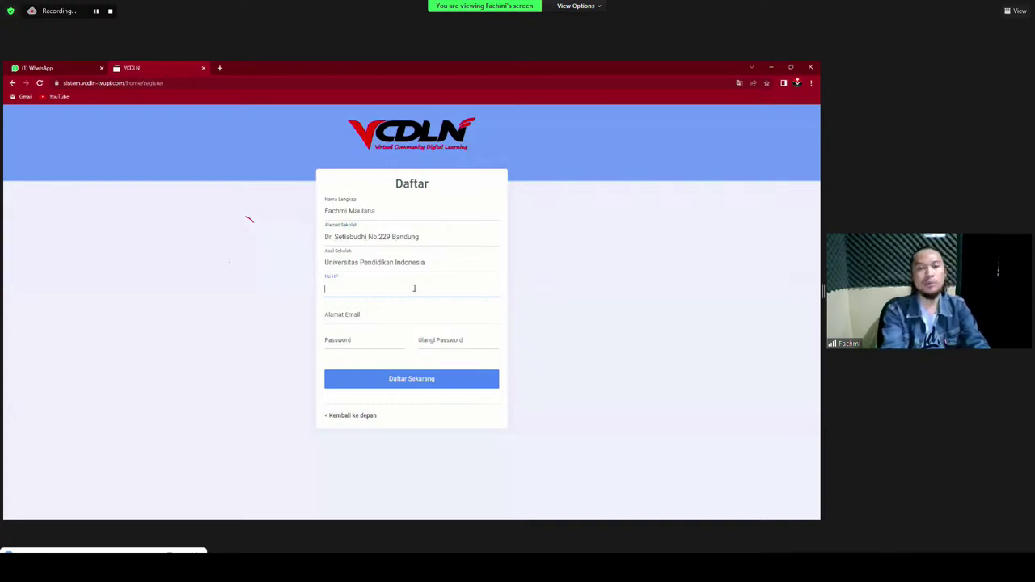
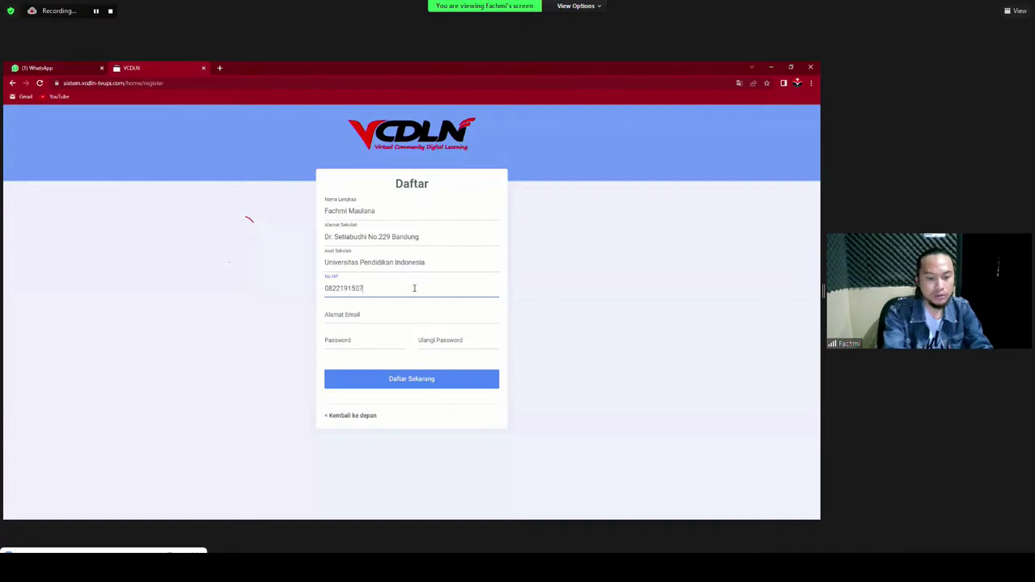
Fill in the phone number and the e-mail address on the registration form.
{"action": "left_click", "coordinate": [417, 313]}
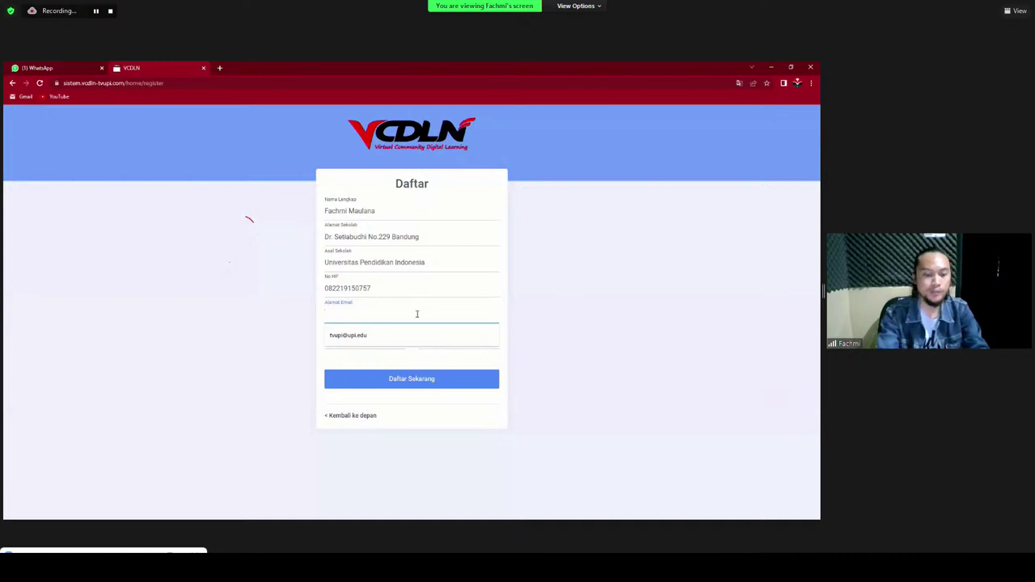
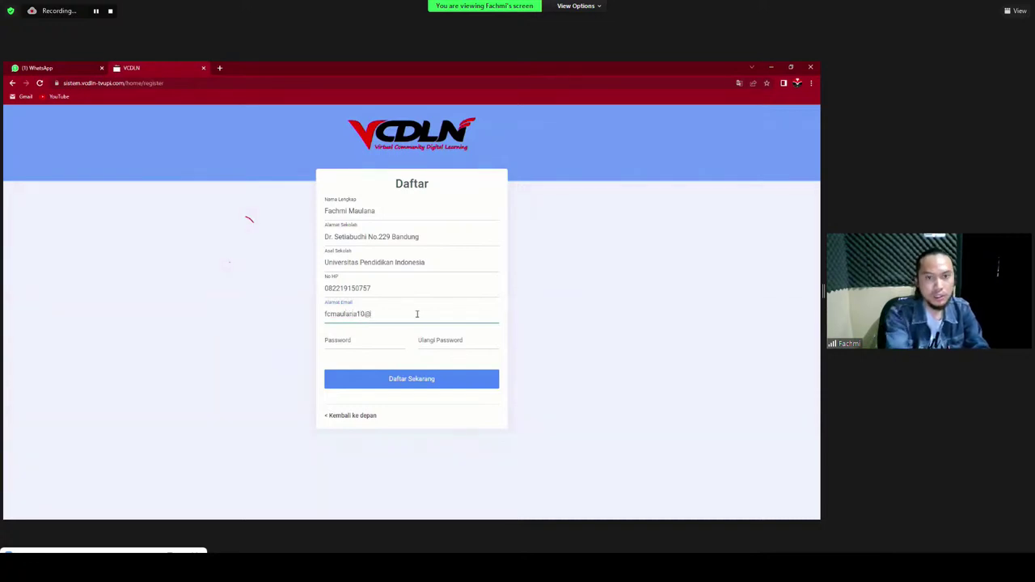
Enter the account password and its confirmation, then submit the registration.
{"action": "left_click", "coordinate": [391, 341]}
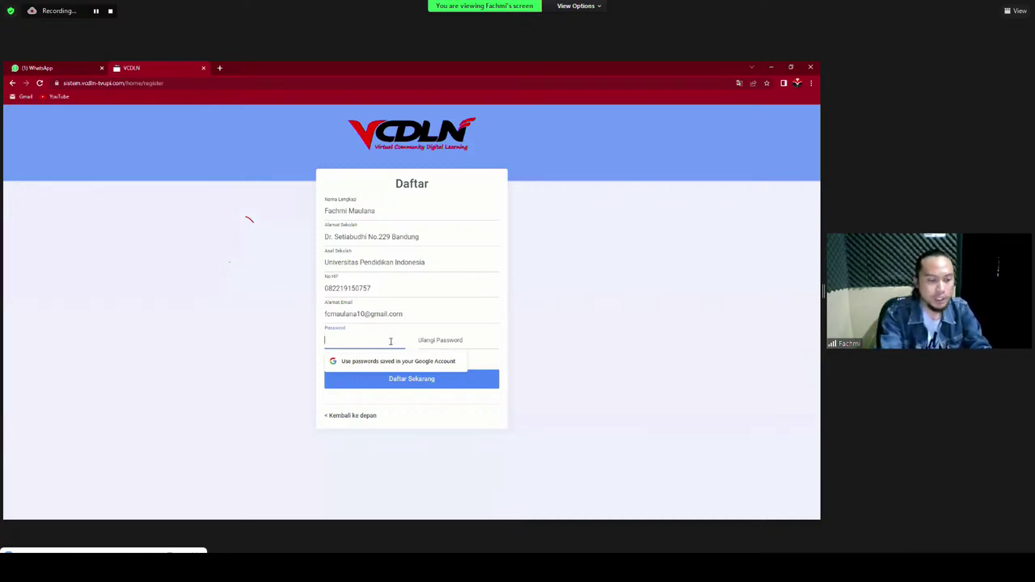
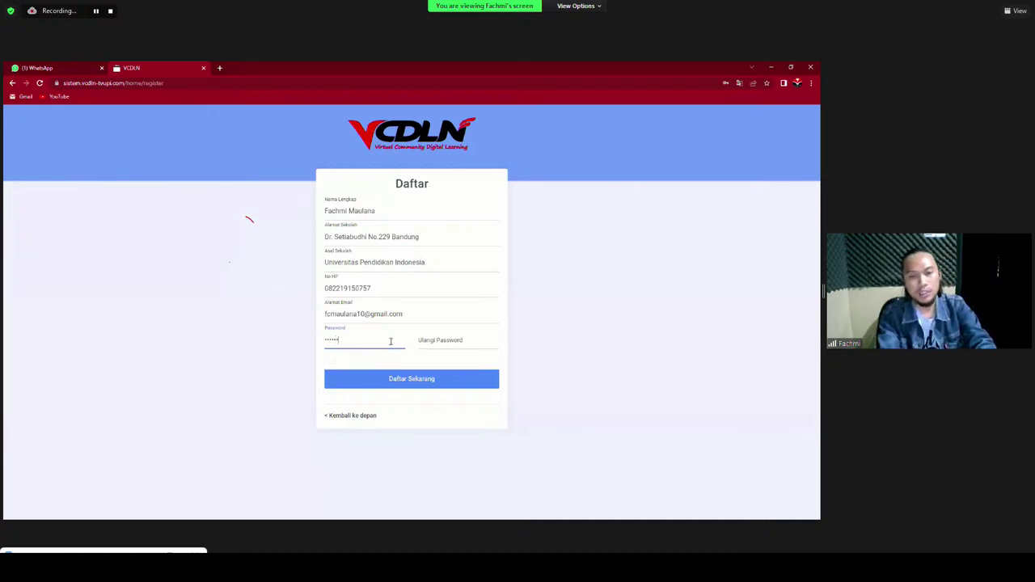
{"action": "left_click", "coordinate": [420, 340]}
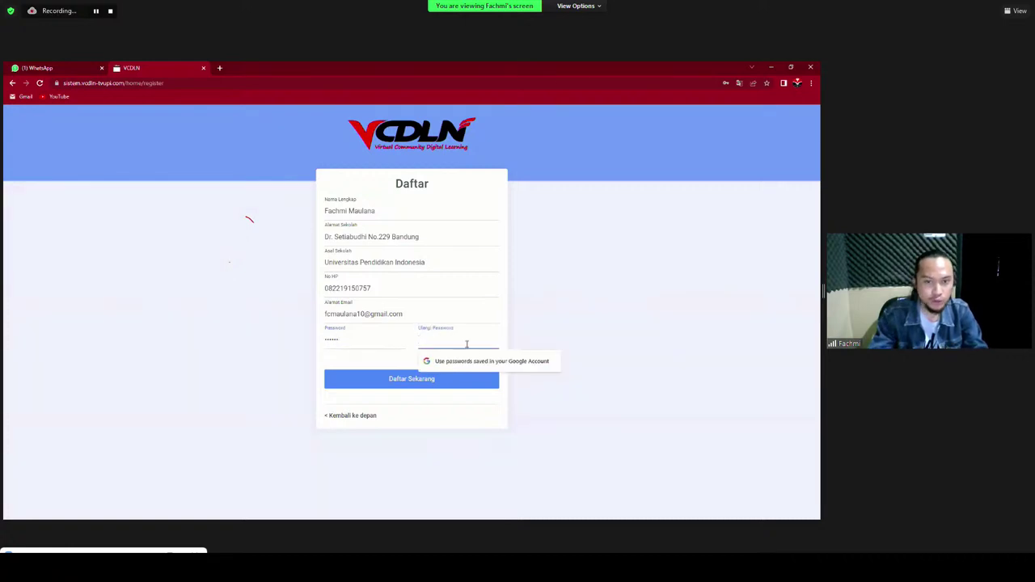
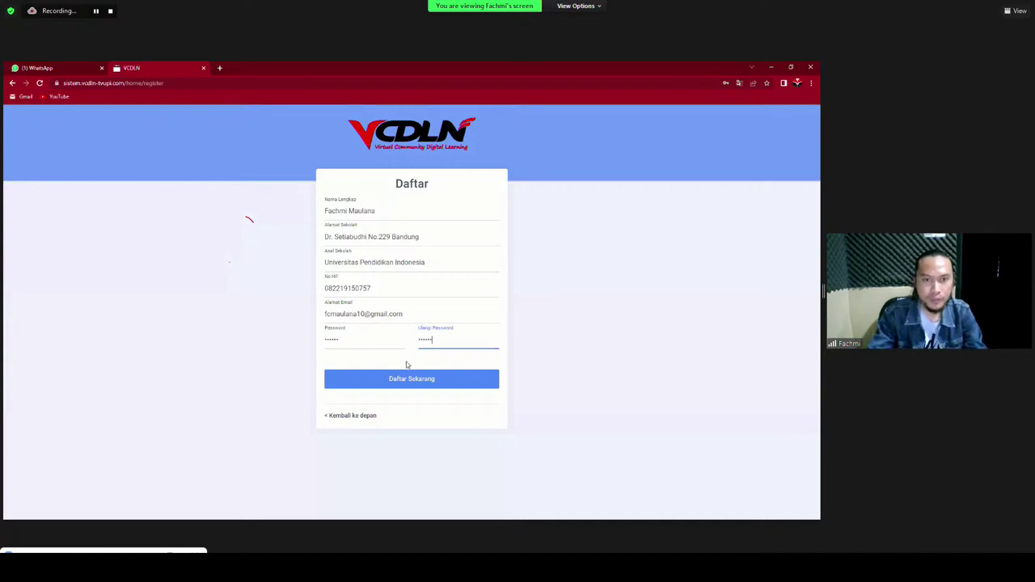
{"action": "left_click", "coordinate": [397, 385]}
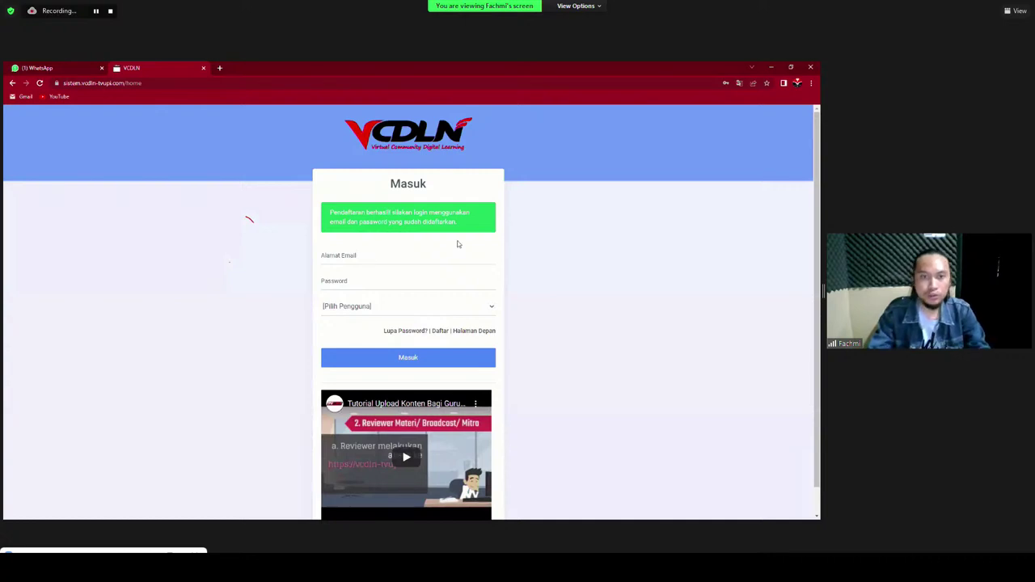
Fill in the saved account e-mail and the password on the Masuk page.
{"action": "left_click", "coordinate": [378, 256]}
{"action": "left_click", "coordinate": [375, 291]}
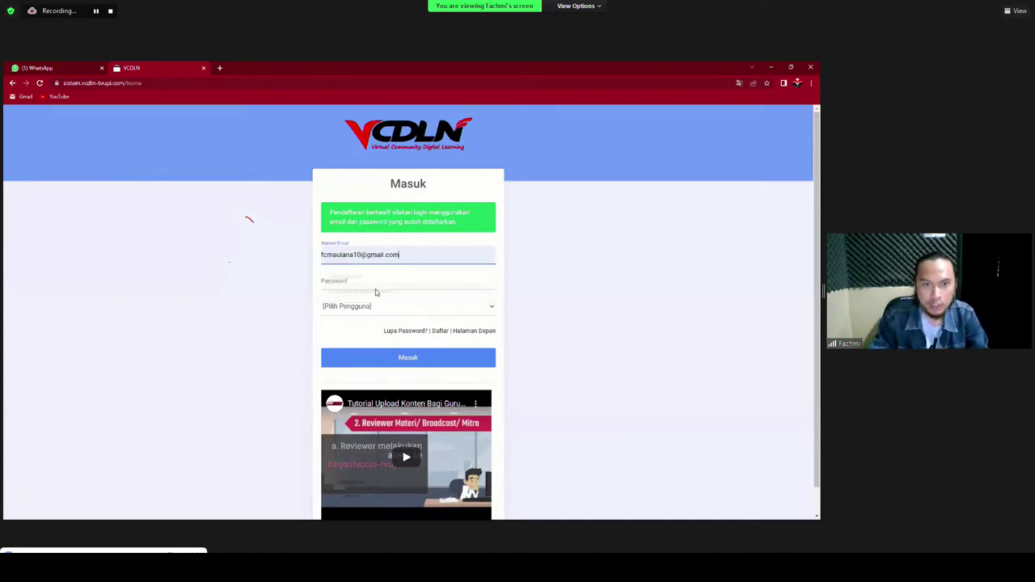
{"action": "left_click", "coordinate": [405, 284]}
{"action": "type", "text": "••"}
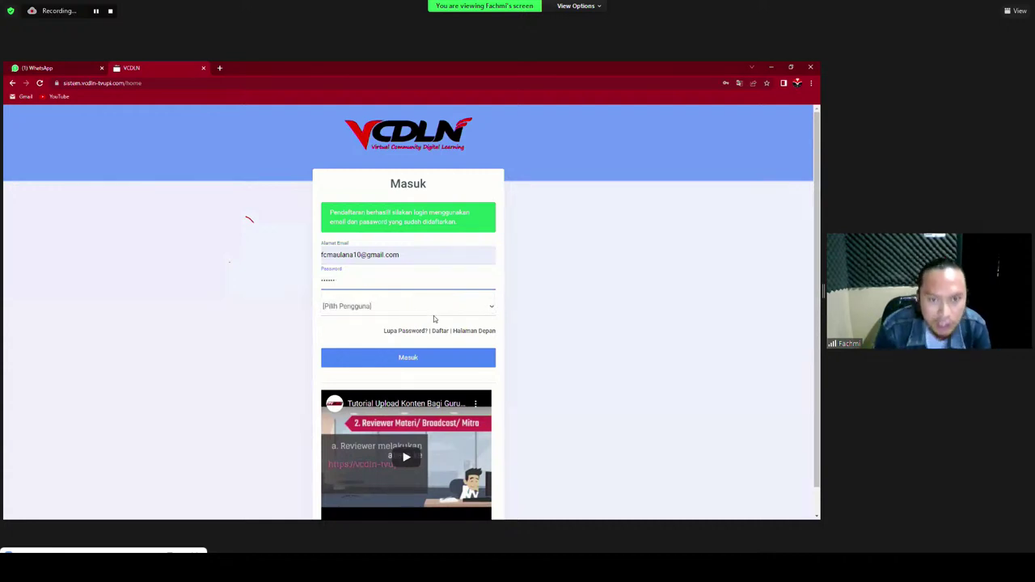
Choose Guru-Dosen-Mahasiswa as the user type and log in to the dashboard.
{"action": "left_click", "coordinate": [433, 312]}
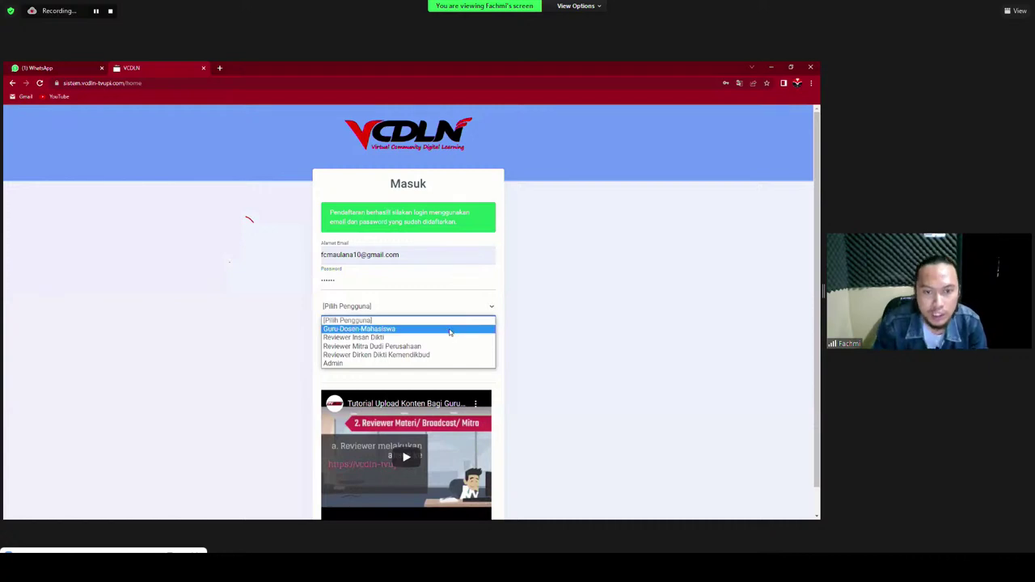
{"action": "left_click", "coordinate": [450, 329]}
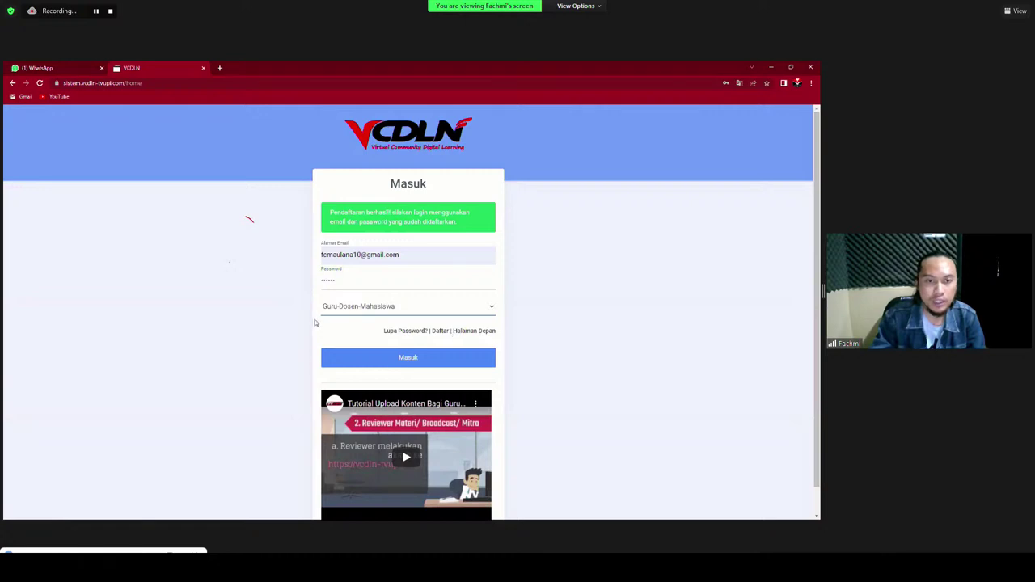
{"action": "left_click", "coordinate": [385, 312]}
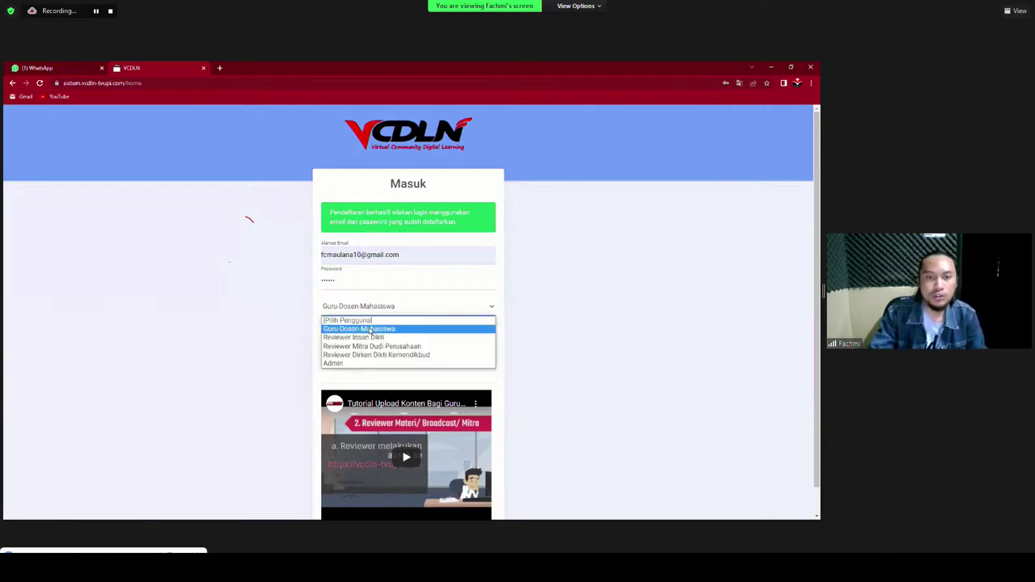
{"action": "left_click", "coordinate": [370, 330]}
{"action": "left_click", "coordinate": [367, 360]}
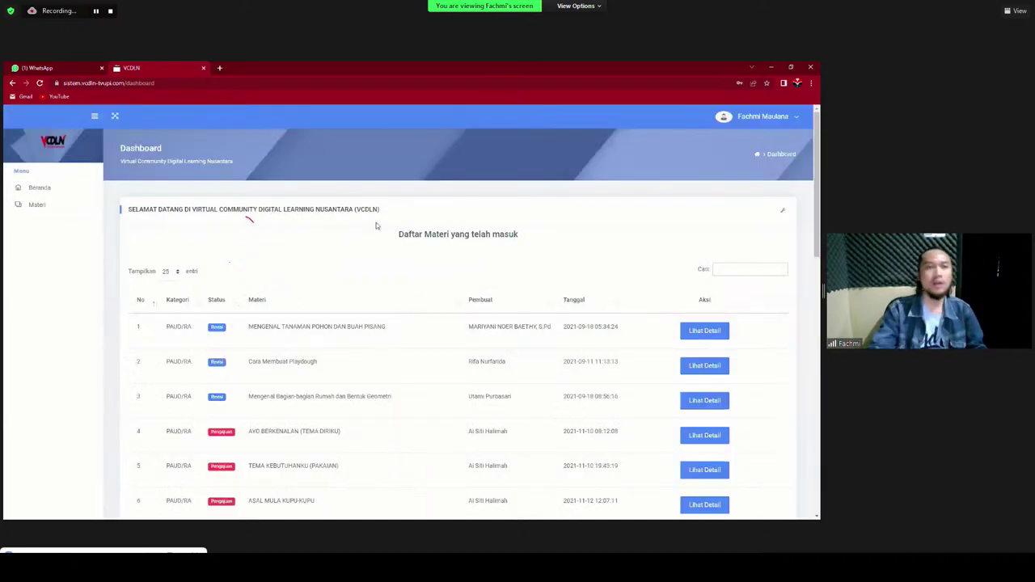
{"action": "scroll", "coordinate": [402, 229], "scroll_direction": "down", "scroll_amount": 3}
{"action": "scroll", "coordinate": [430, 241], "scroll_direction": "up", "scroll_amount": 3}
{"action": "scroll", "coordinate": [442, 259], "scroll_direction": "down", "scroll_amount": 7}
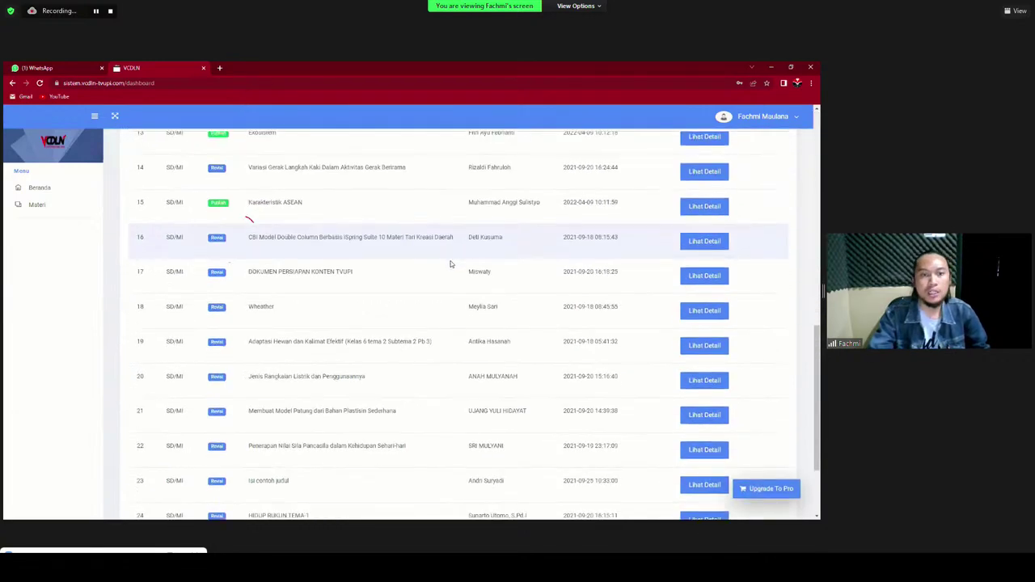
{"action": "scroll", "coordinate": [452, 264], "scroll_direction": "down", "scroll_amount": 2}
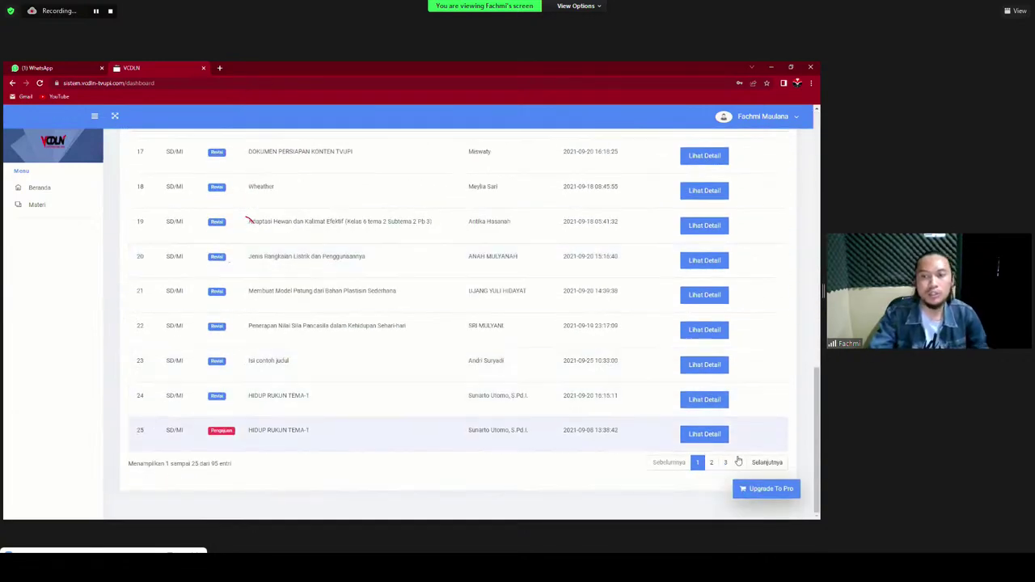
{"action": "left_click", "coordinate": [713, 462]}
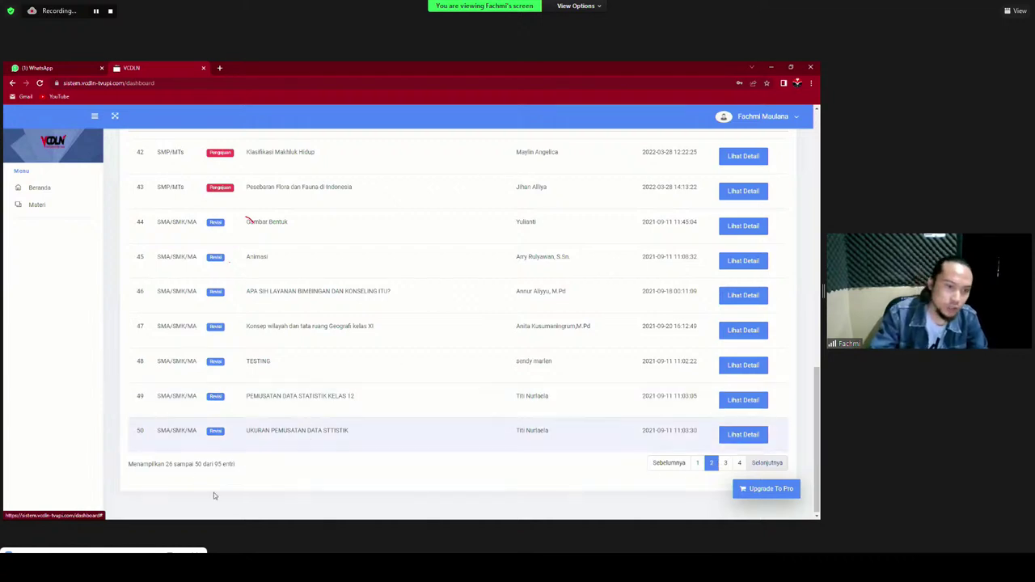
{"action": "left_click", "coordinate": [669, 462]}
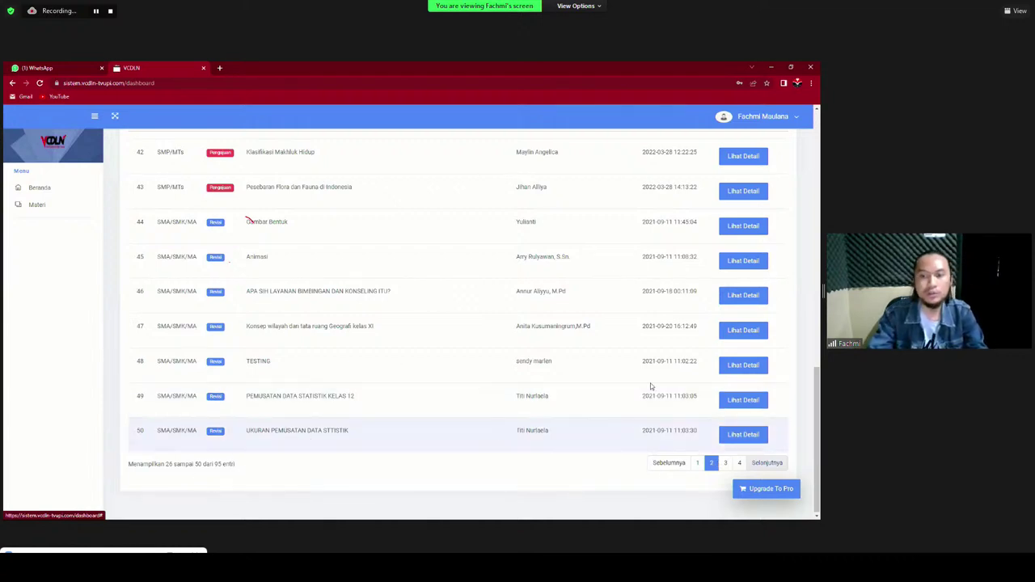
{"action": "scroll", "coordinate": [535, 398], "scroll_direction": "up", "scroll_amount": 4}
{"action": "scroll", "coordinate": [536, 397], "scroll_direction": "up", "scroll_amount": 5}
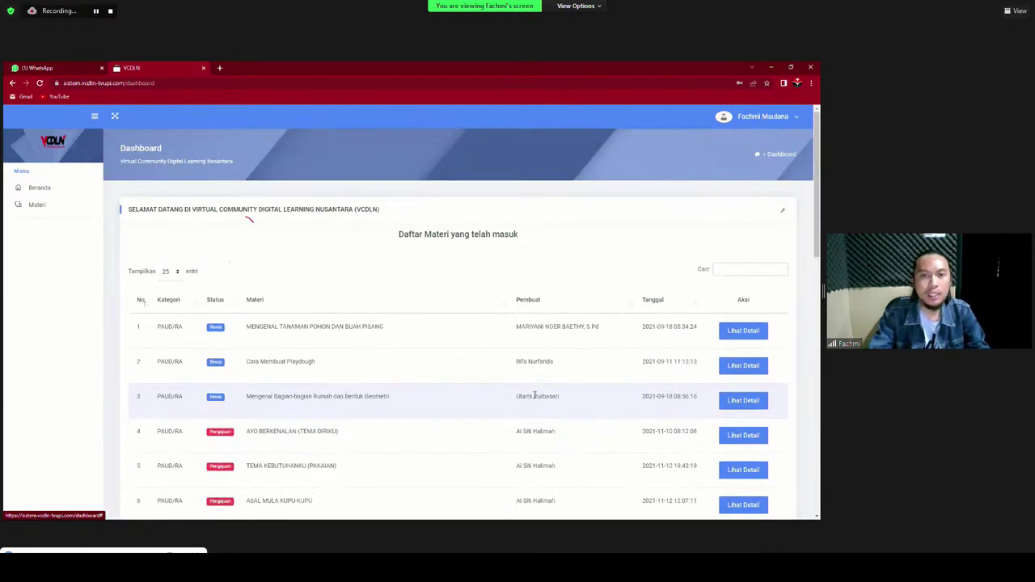
{"action": "scroll", "coordinate": [541, 401], "scroll_direction": "down", "scroll_amount": 3}
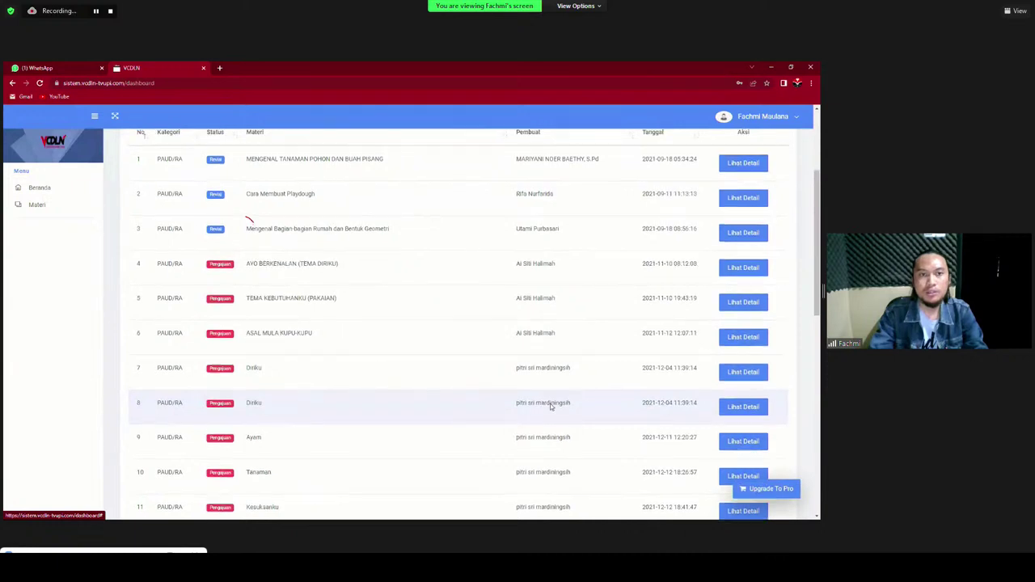
{"action": "scroll", "coordinate": [549, 406], "scroll_direction": "up", "scroll_amount": 1}
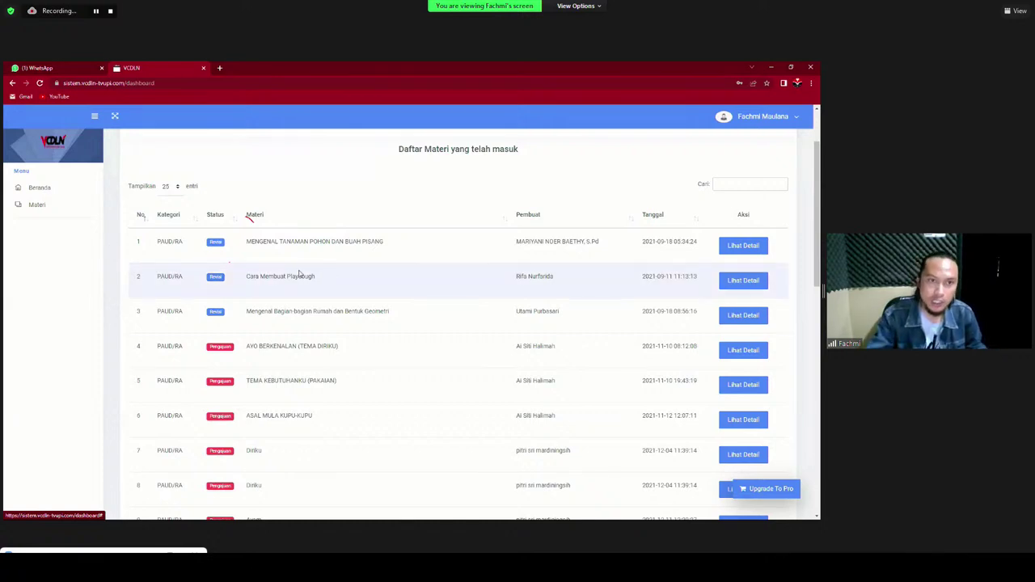
{"action": "scroll", "coordinate": [259, 279], "scroll_direction": "down", "scroll_amount": 8}
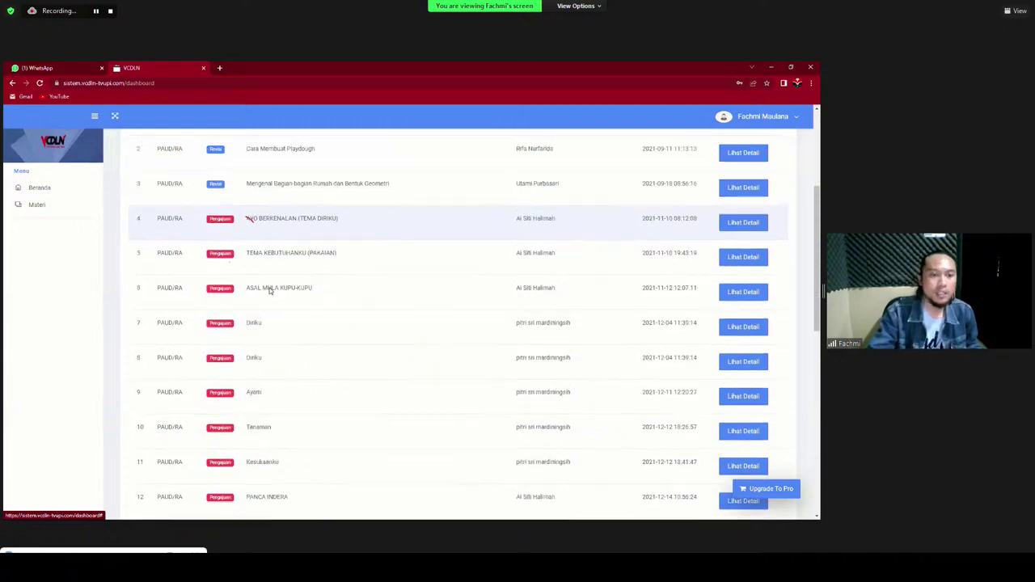
{"action": "scroll", "coordinate": [259, 274], "scroll_direction": "up", "scroll_amount": 2}
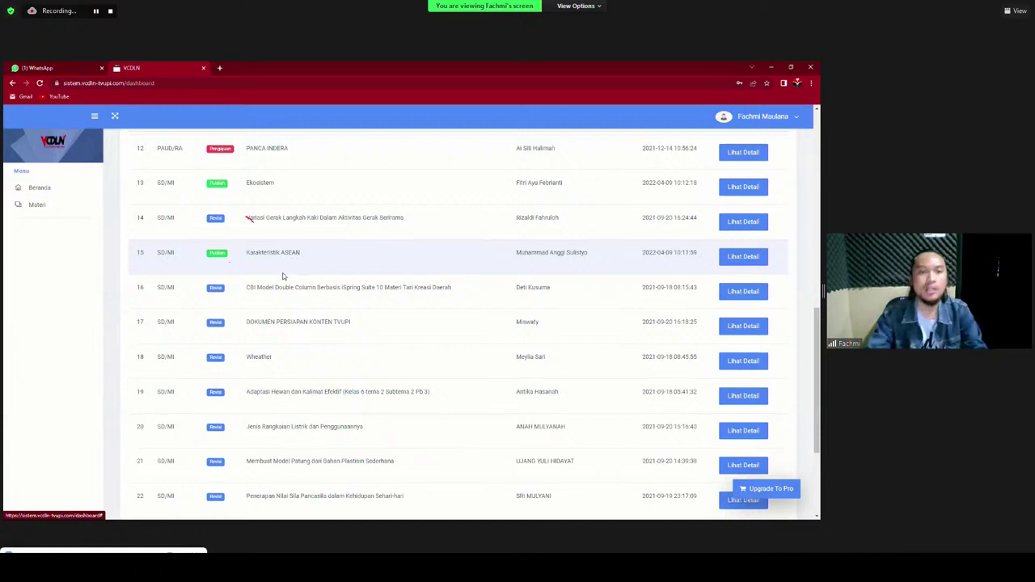
{"action": "scroll", "coordinate": [283, 277], "scroll_direction": "up", "scroll_amount": 5}
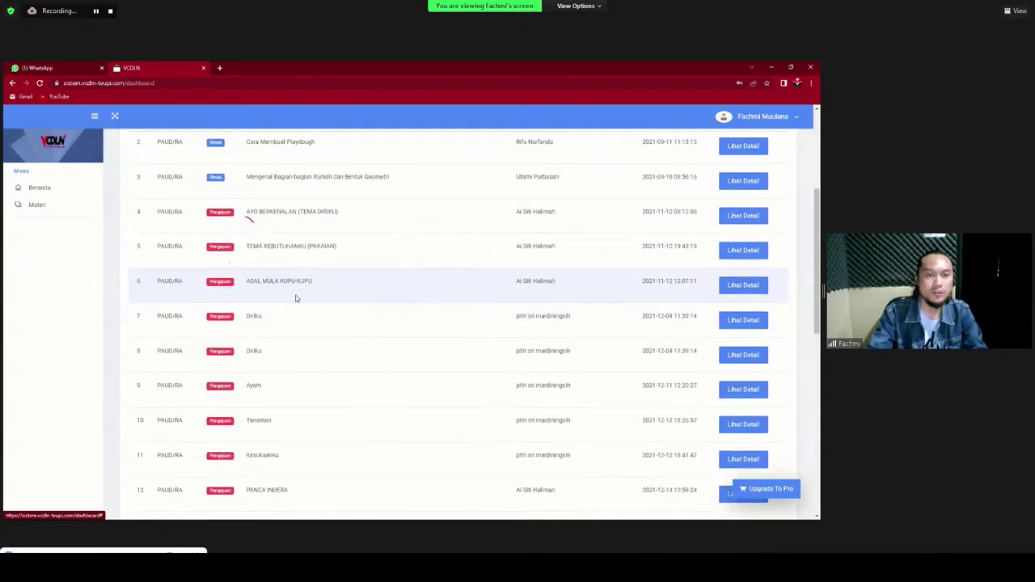
{"action": "scroll", "coordinate": [296, 299], "scroll_direction": "up", "scroll_amount": 3}
{"action": "scroll", "coordinate": [331, 363], "scroll_direction": "down", "scroll_amount": 7}
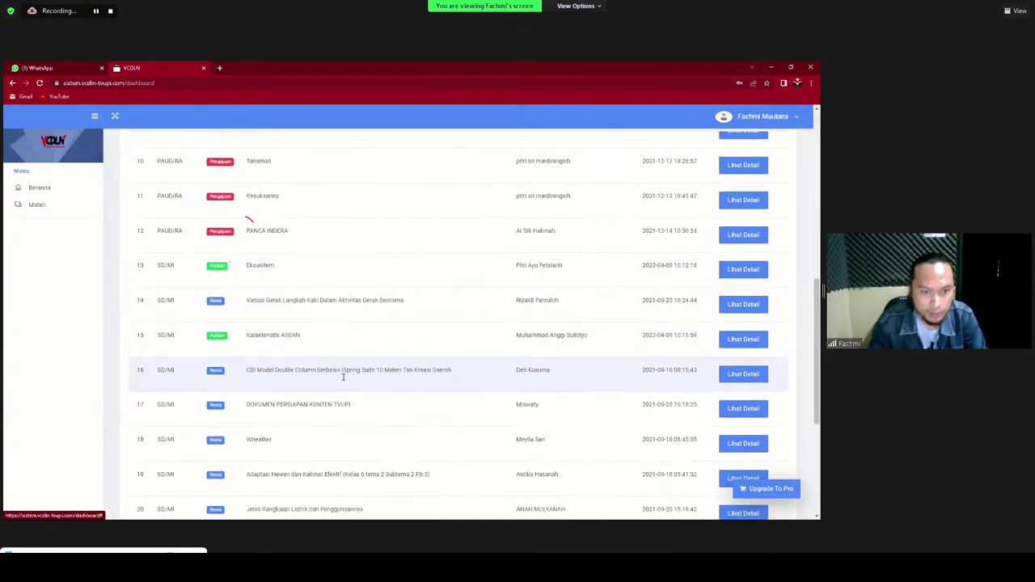
{"action": "scroll", "coordinate": [343, 377], "scroll_direction": "down", "scroll_amount": 3}
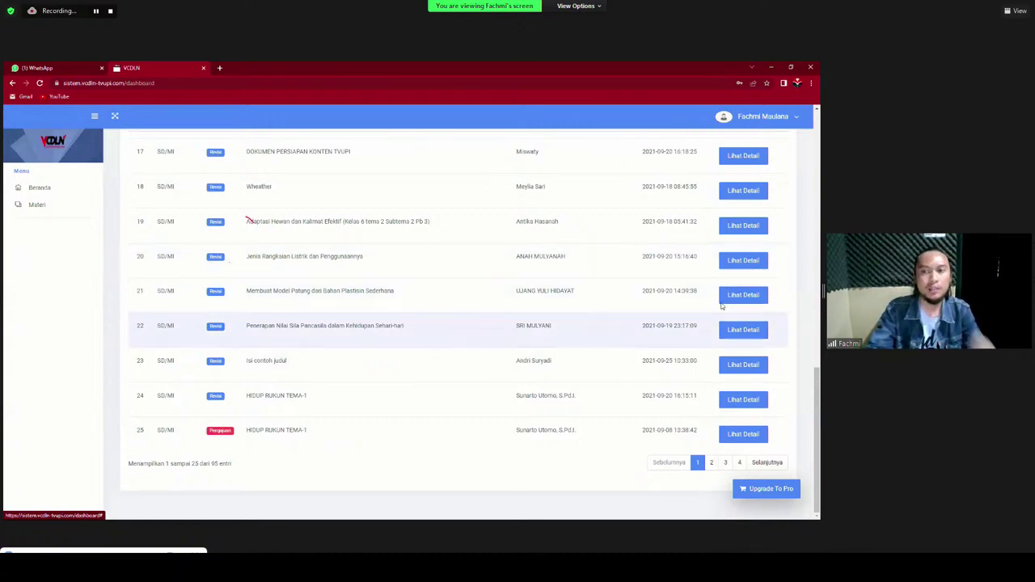
Open the Jenis Rangkaian Listrik dan Penggunaannya detail page and play its video.
{"action": "left_click", "coordinate": [748, 265]}
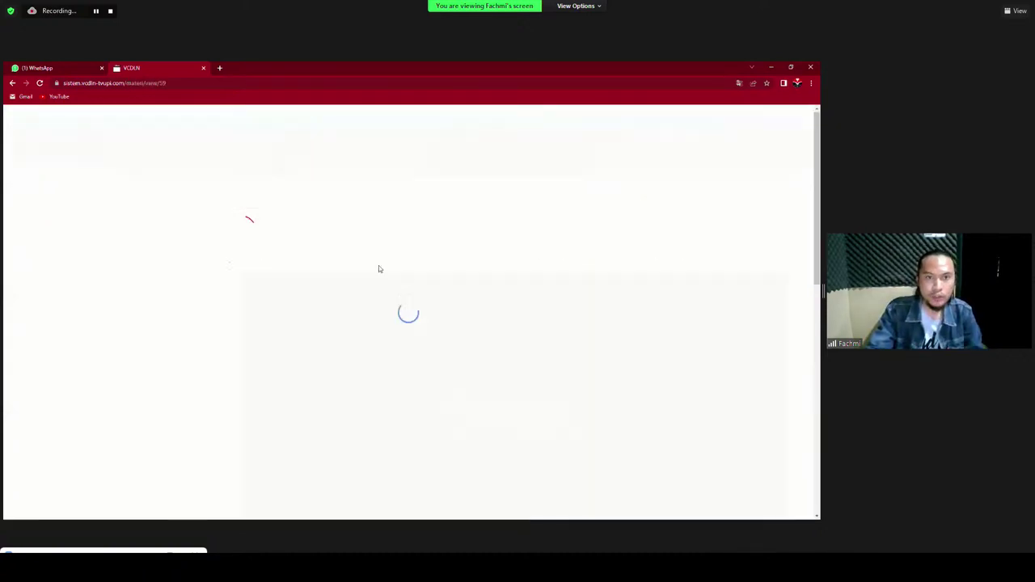
{"action": "scroll", "coordinate": [393, 328], "scroll_direction": "down", "scroll_amount": 1}
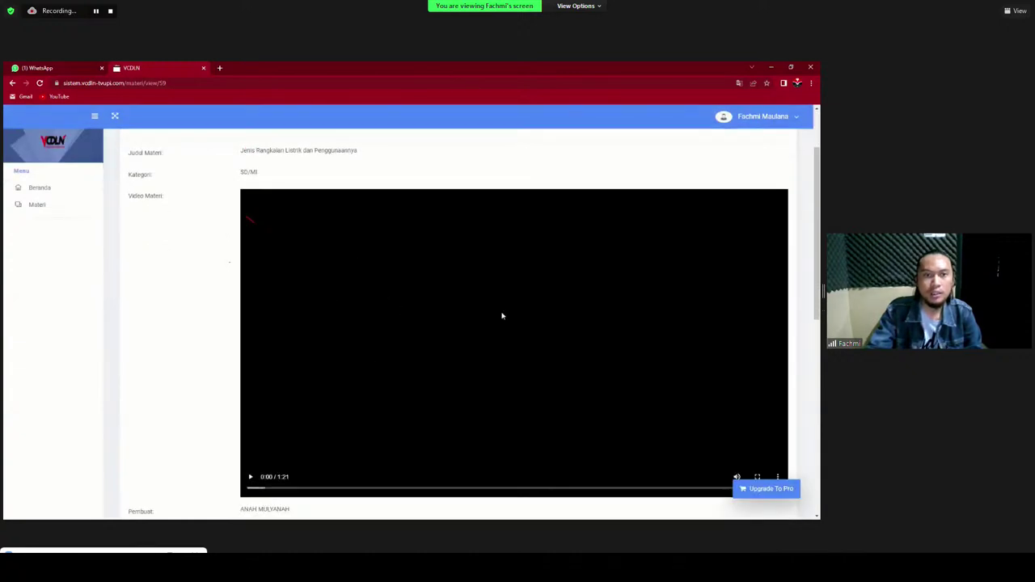
{"action": "left_click", "coordinate": [530, 346]}
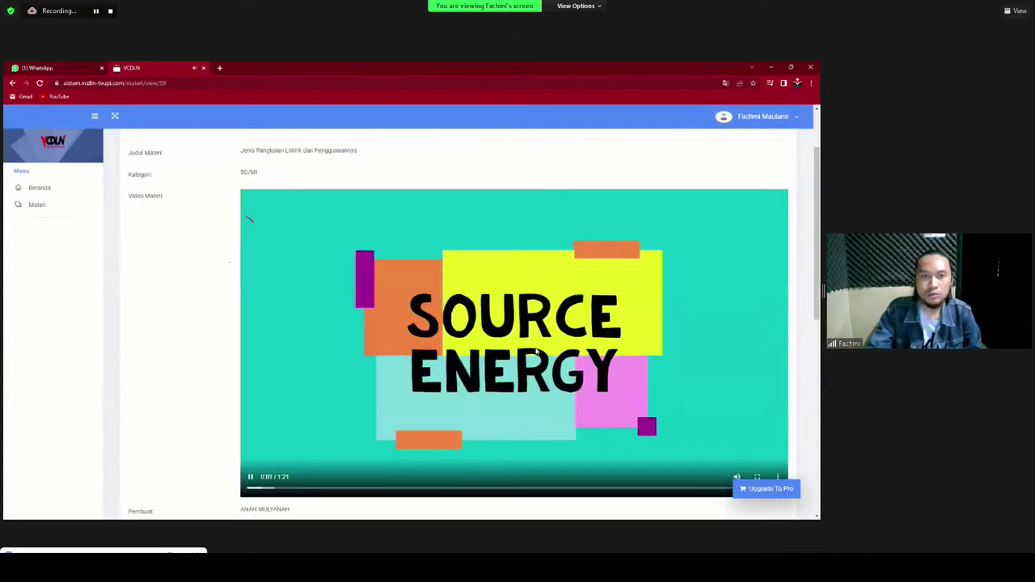
Scroll through the two revision comments, then go back to the Beranda dashboard.
{"action": "scroll", "coordinate": [530, 346], "scroll_direction": "down", "scroll_amount": 1}
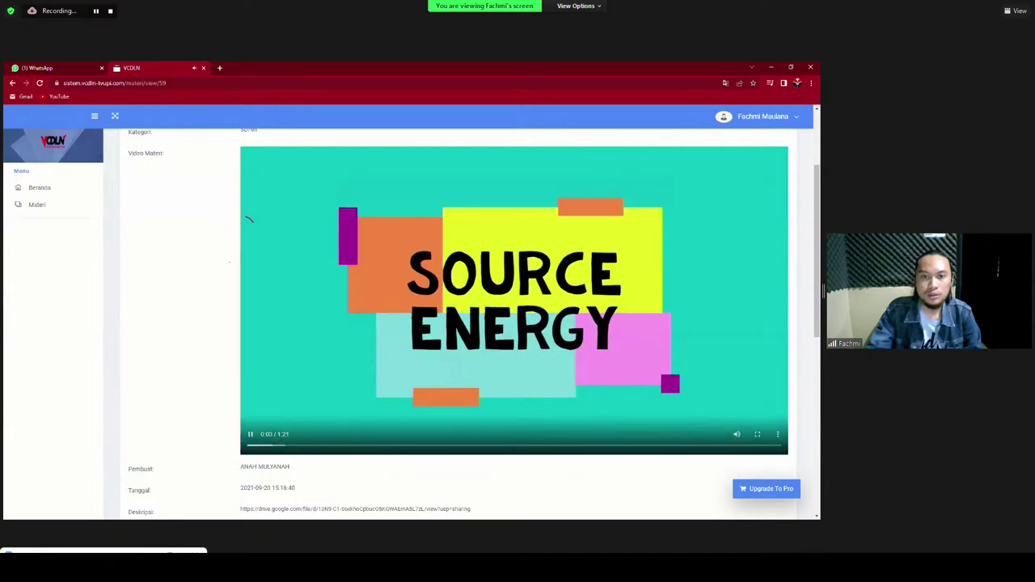
{"action": "scroll", "coordinate": [442, 329], "scroll_direction": "down", "scroll_amount": 2}
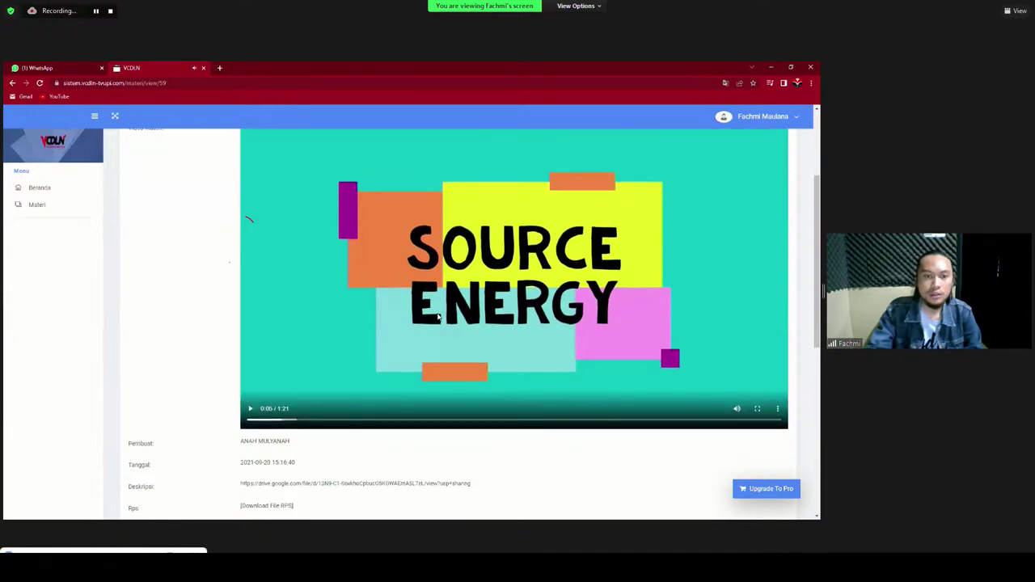
{"action": "scroll", "coordinate": [444, 331], "scroll_direction": "up", "scroll_amount": 3}
{"action": "scroll", "coordinate": [287, 351], "scroll_direction": "down", "scroll_amount": 2}
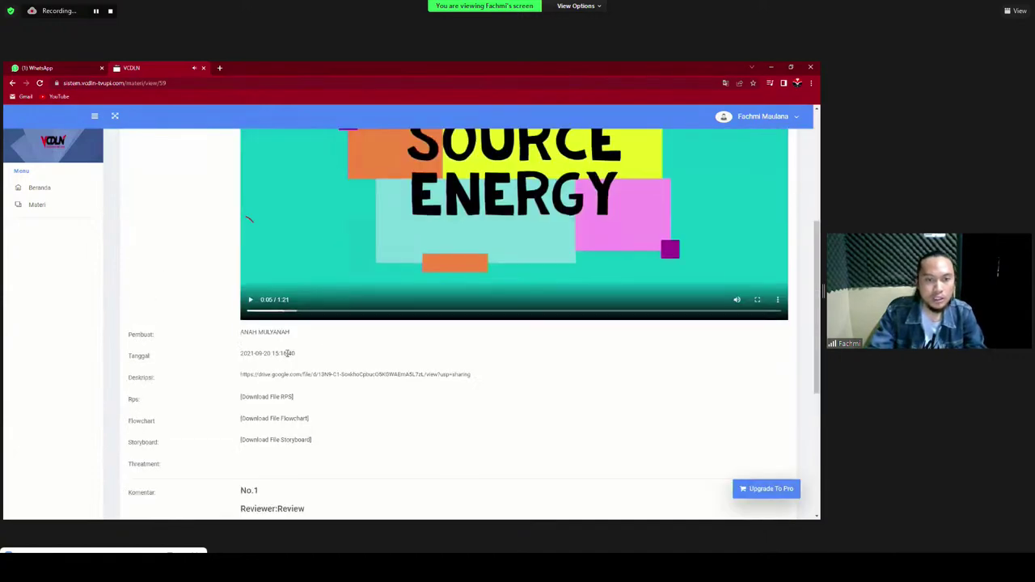
{"action": "scroll", "coordinate": [368, 348], "scroll_direction": "down", "scroll_amount": 2}
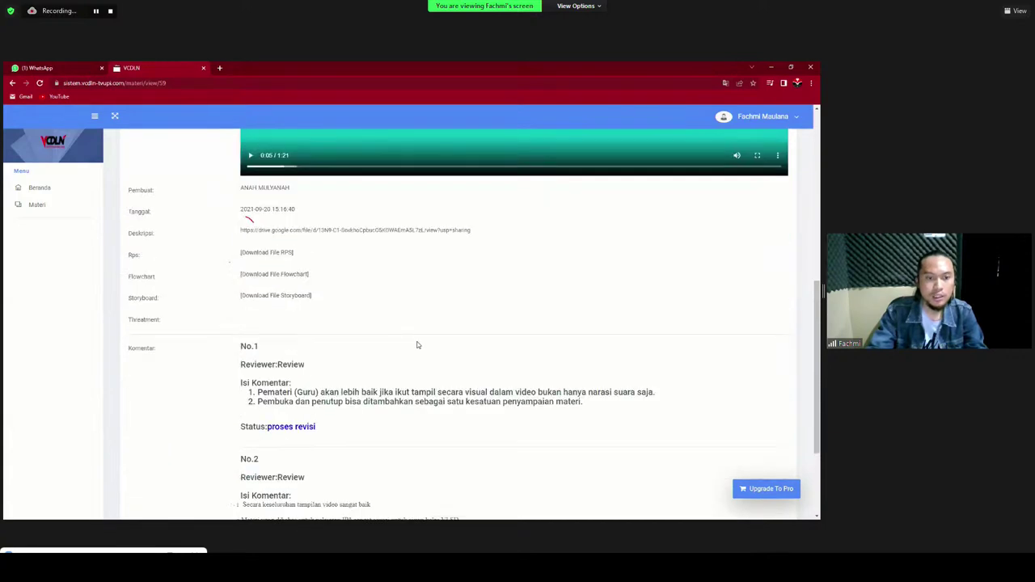
{"action": "scroll", "coordinate": [409, 309], "scroll_direction": "down", "scroll_amount": 1}
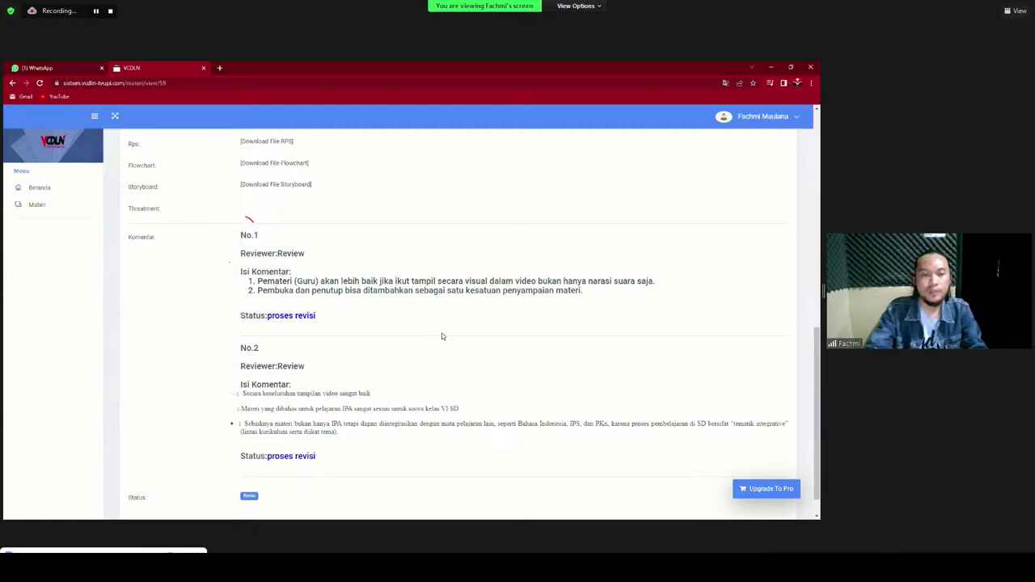
{"action": "scroll", "coordinate": [441, 335], "scroll_direction": "down", "scroll_amount": 1}
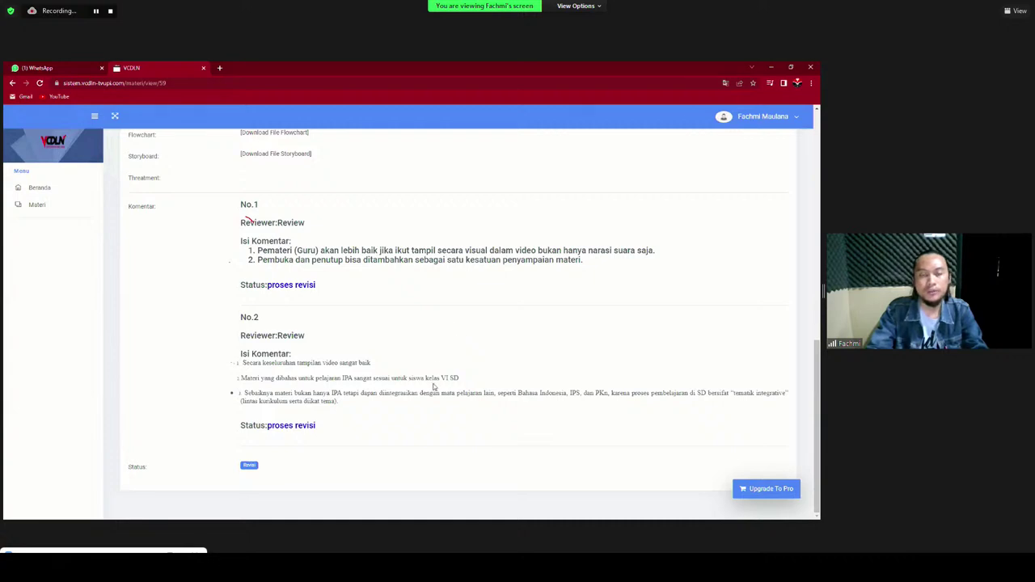
{"action": "scroll", "coordinate": [439, 390], "scroll_direction": "up", "scroll_amount": 1}
{"action": "scroll", "coordinate": [441, 392], "scroll_direction": "down", "scroll_amount": 1}
{"action": "scroll", "coordinate": [345, 318], "scroll_direction": "up", "scroll_amount": 10}
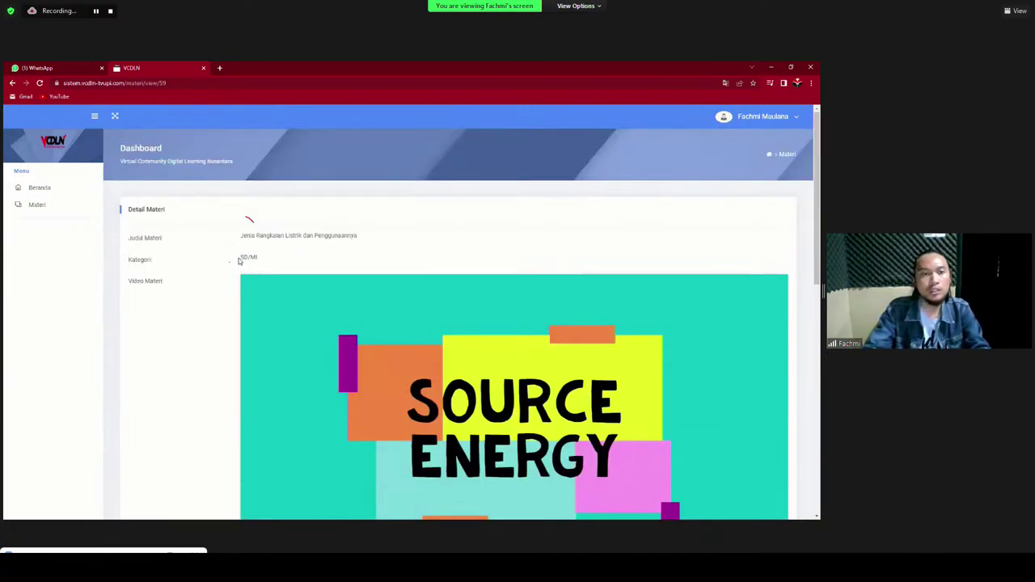
{"action": "scroll", "coordinate": [248, 267], "scroll_direction": "down", "scroll_amount": 15}
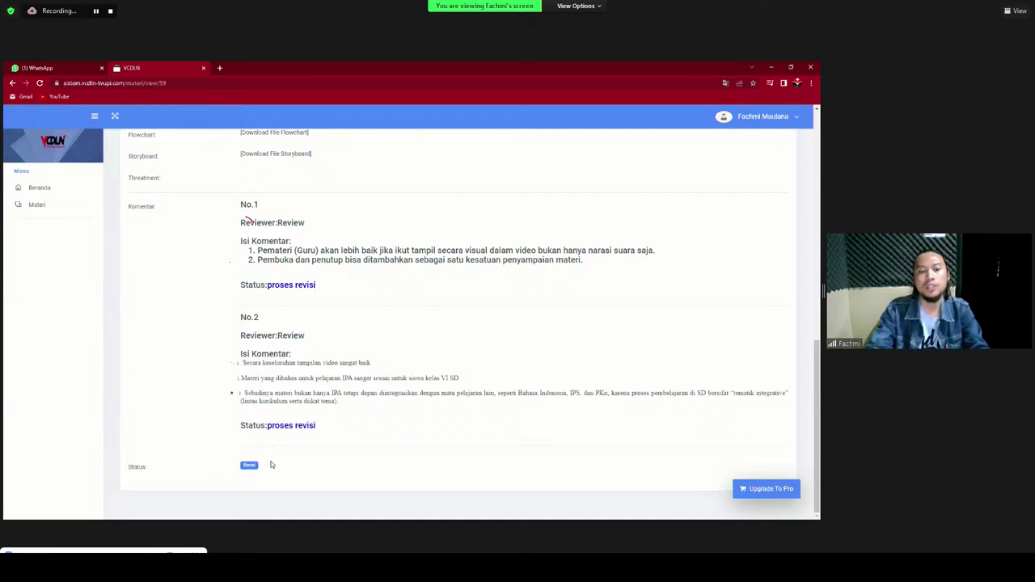
{"action": "scroll", "coordinate": [352, 377], "scroll_direction": "up", "scroll_amount": 2}
{"action": "scroll", "coordinate": [353, 377], "scroll_direction": "up", "scroll_amount": 5}
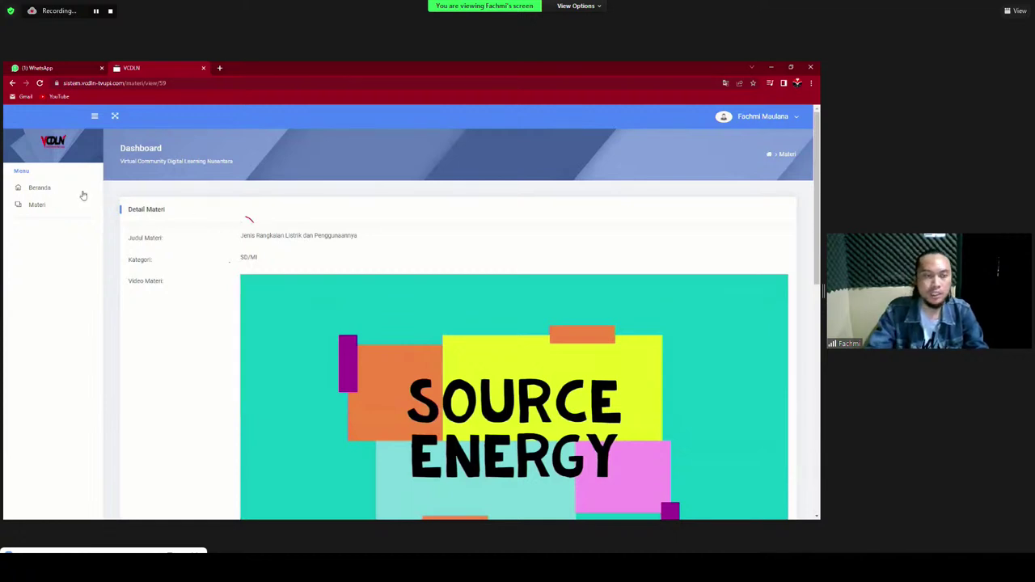
{"action": "left_click", "coordinate": [38, 188]}
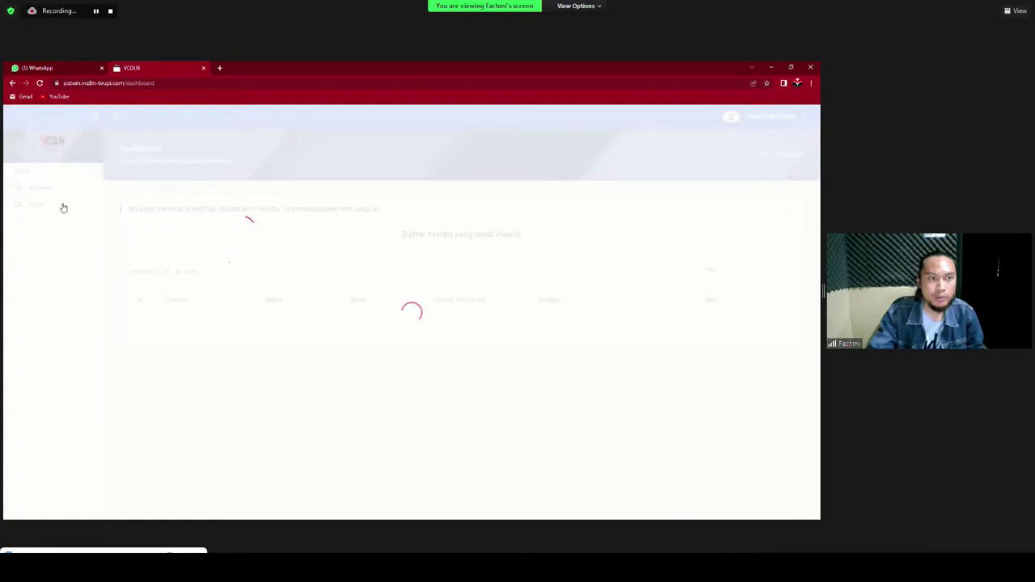
Go to the Materi list and open the Tambah Data form for a new material.
{"action": "left_click", "coordinate": [39, 205]}
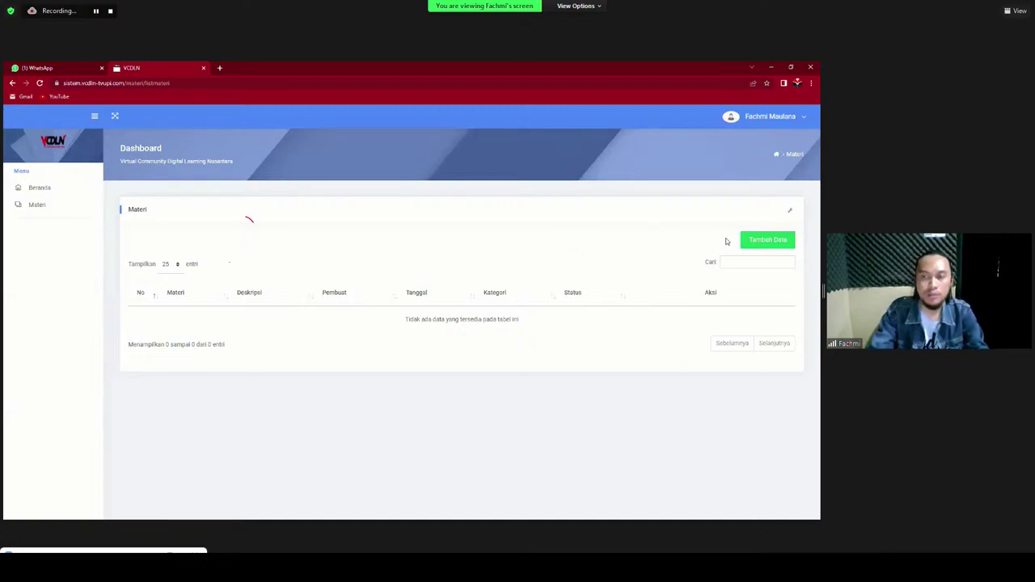
{"action": "left_click", "coordinate": [778, 245]}
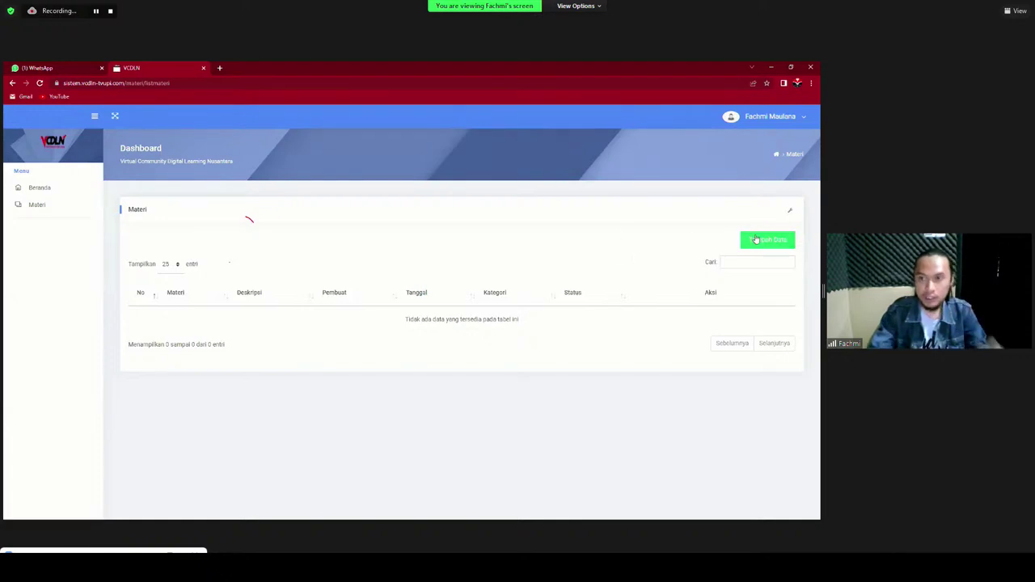
{"action": "left_click", "coordinate": [761, 242]}
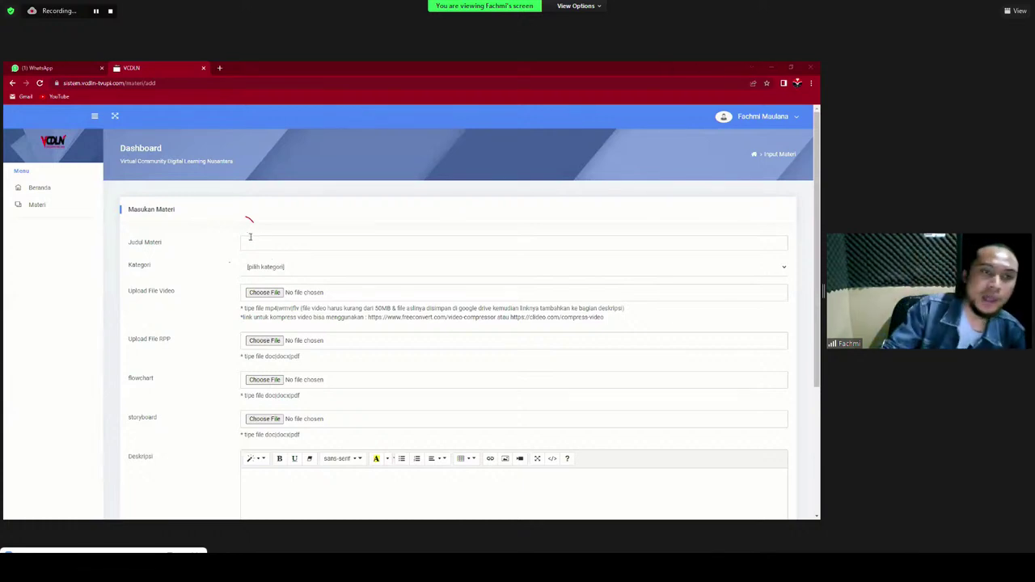
Browse the Kategori options up to PAUD/RA, dismiss the list unselected, and scroll the form.
{"action": "left_click", "coordinate": [431, 243]}
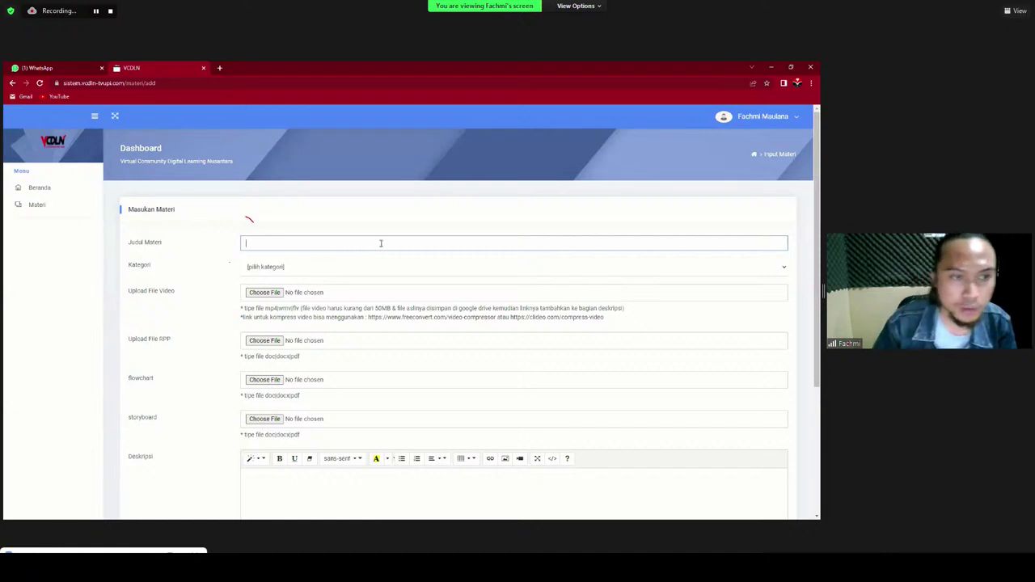
{"action": "left_click", "coordinate": [273, 270]}
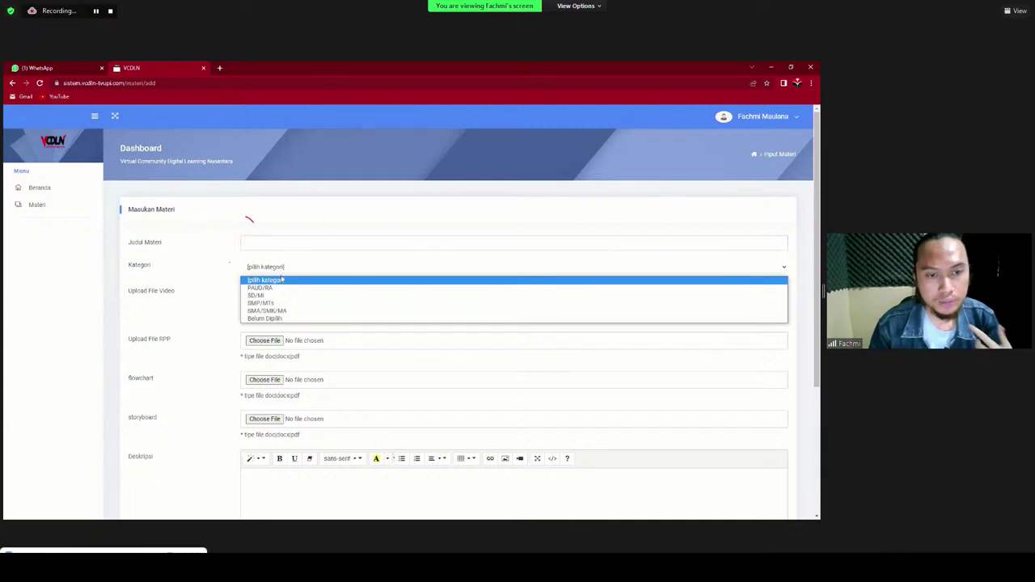
{"action": "key", "text": "Up"}
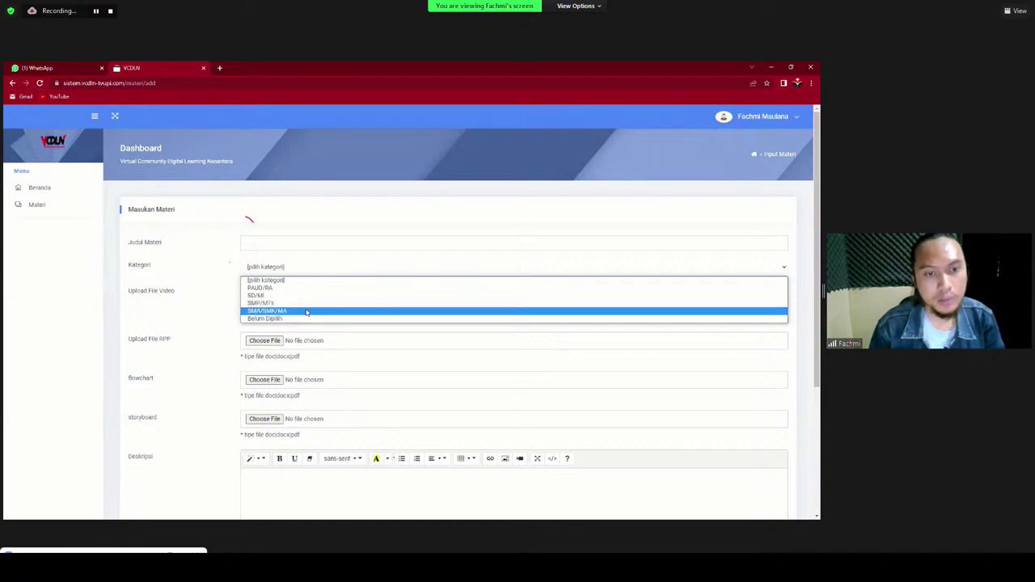
{"action": "left_click", "coordinate": [201, 298]}
{"action": "scroll", "coordinate": [310, 303], "scroll_direction": "down", "scroll_amount": 2}
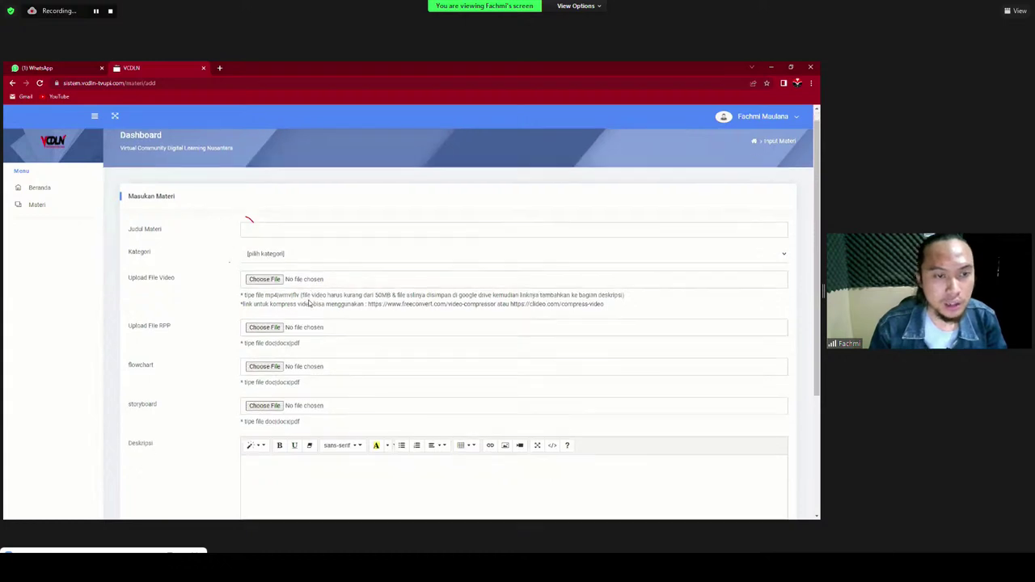
{"action": "scroll", "coordinate": [309, 231], "scroll_direction": "down", "scroll_amount": 2}
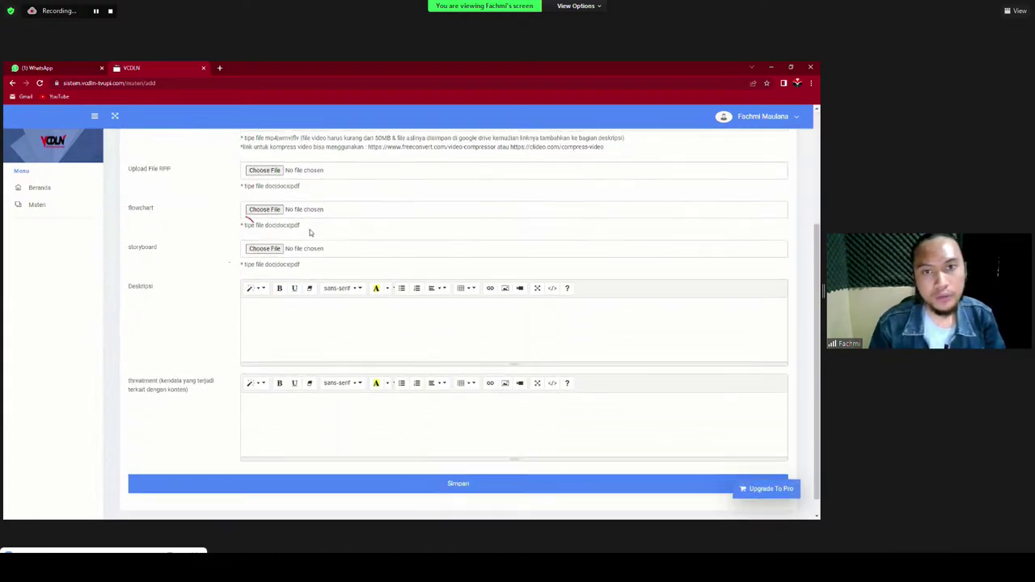
{"action": "scroll", "coordinate": [307, 231], "scroll_direction": "up", "scroll_amount": 2}
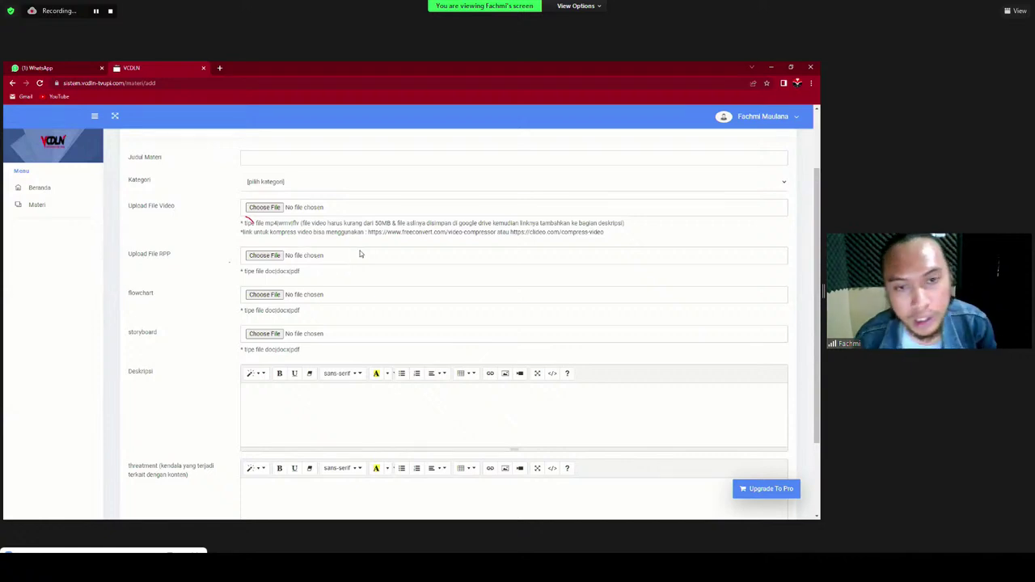
{"action": "scroll", "coordinate": [381, 260], "scroll_direction": "up", "scroll_amount": 2}
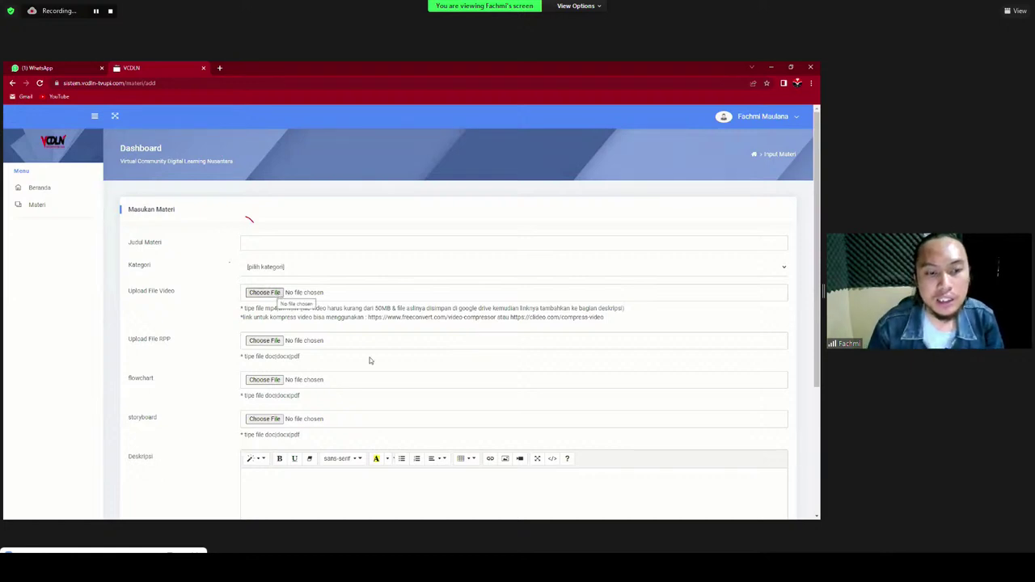
{"action": "scroll", "coordinate": [360, 457], "scroll_direction": "down", "scroll_amount": 2}
{"action": "left_click", "coordinate": [308, 411]}
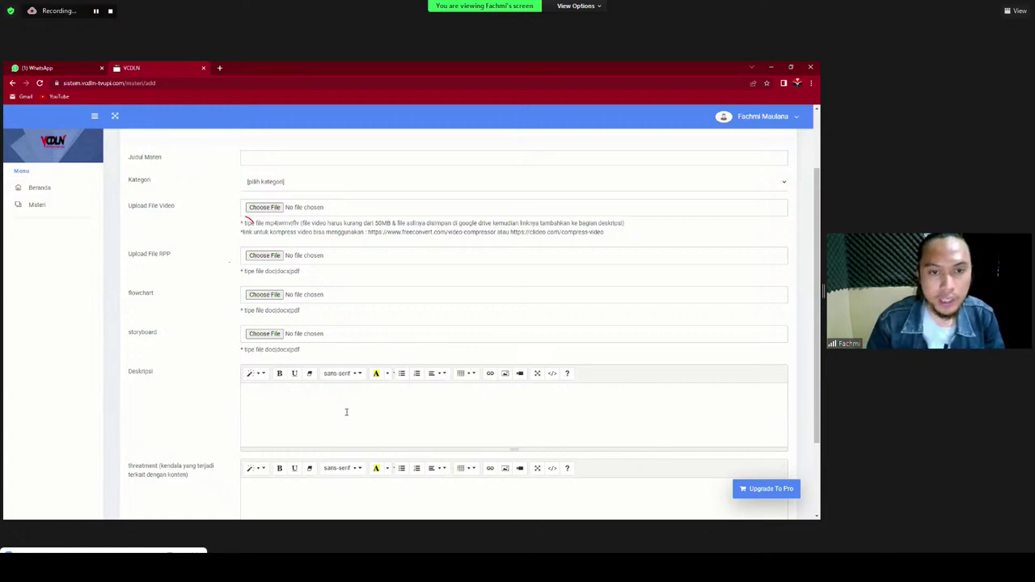
{"action": "scroll", "coordinate": [352, 424], "scroll_direction": "up", "scroll_amount": 2}
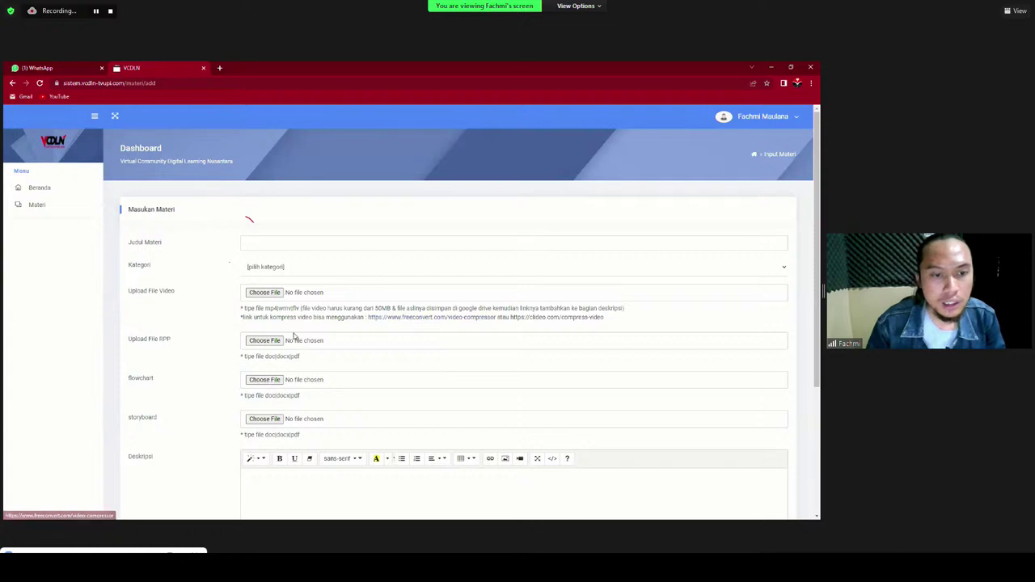
{"action": "scroll", "coordinate": [211, 252], "scroll_direction": "down", "scroll_amount": 3}
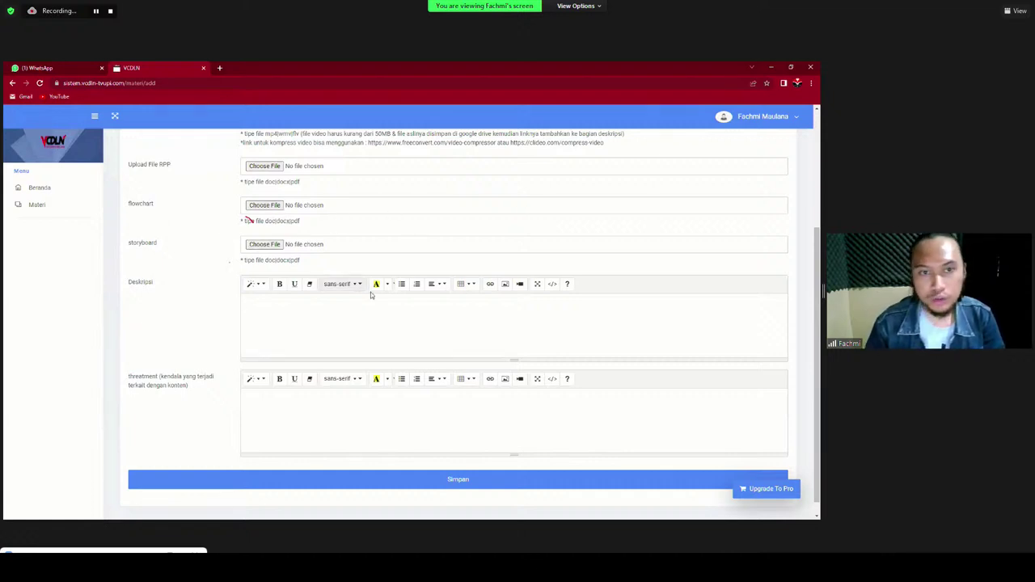
{"action": "scroll", "coordinate": [402, 279], "scroll_direction": "up", "scroll_amount": 1}
{"action": "scroll", "coordinate": [401, 280], "scroll_direction": "up", "scroll_amount": 1}
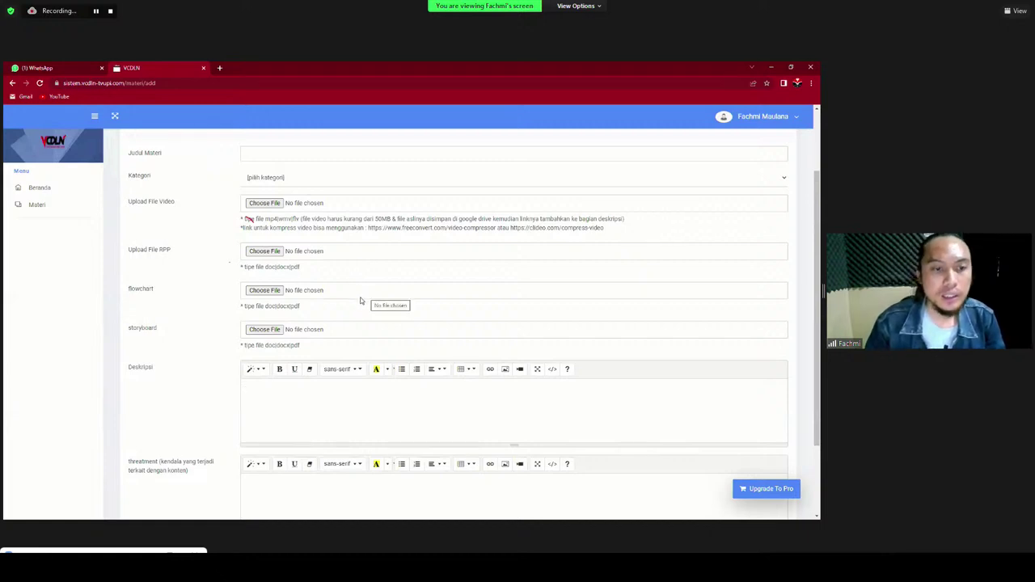
{"action": "scroll", "coordinate": [361, 301], "scroll_direction": "down", "scroll_amount": 1}
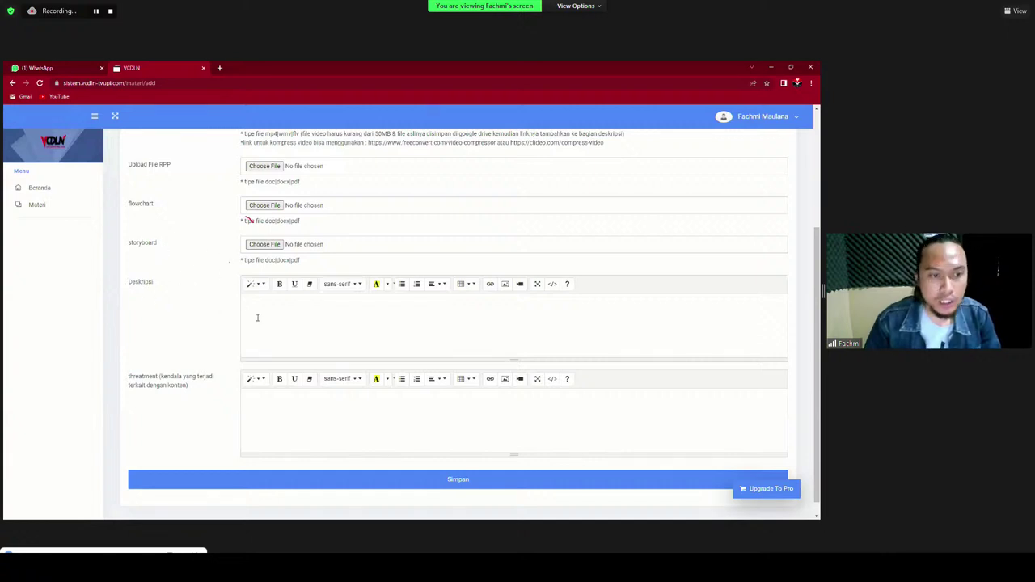
{"action": "scroll", "coordinate": [267, 311], "scroll_direction": "down", "scroll_amount": 1}
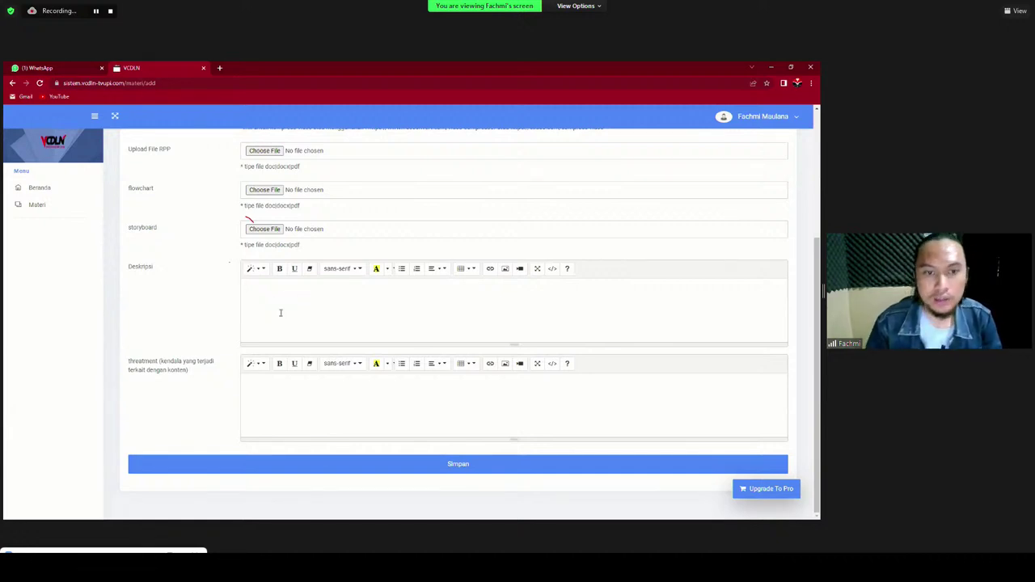
{"action": "left_click", "coordinate": [294, 321]}
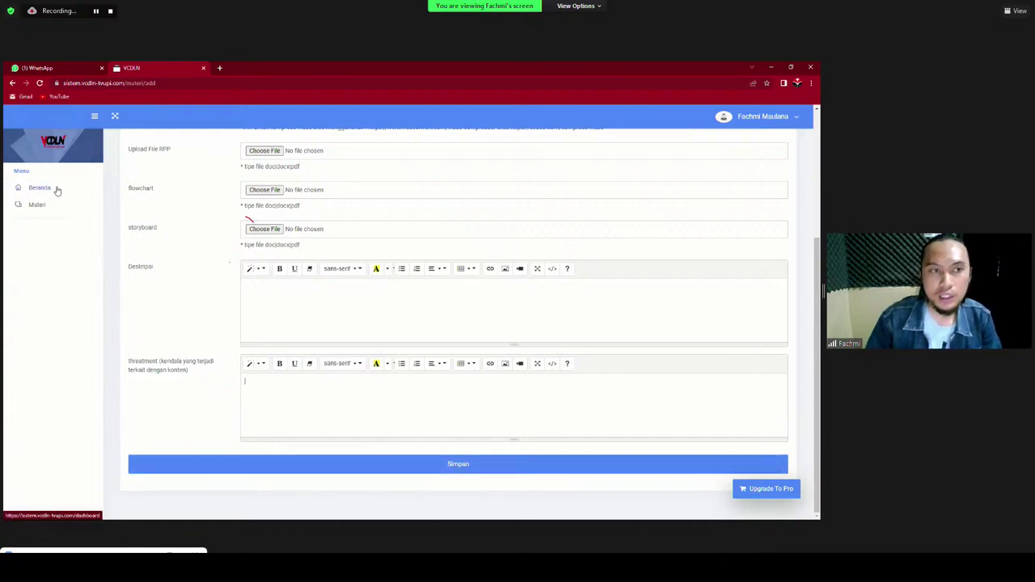
{"action": "left_click", "coordinate": [37, 204]}
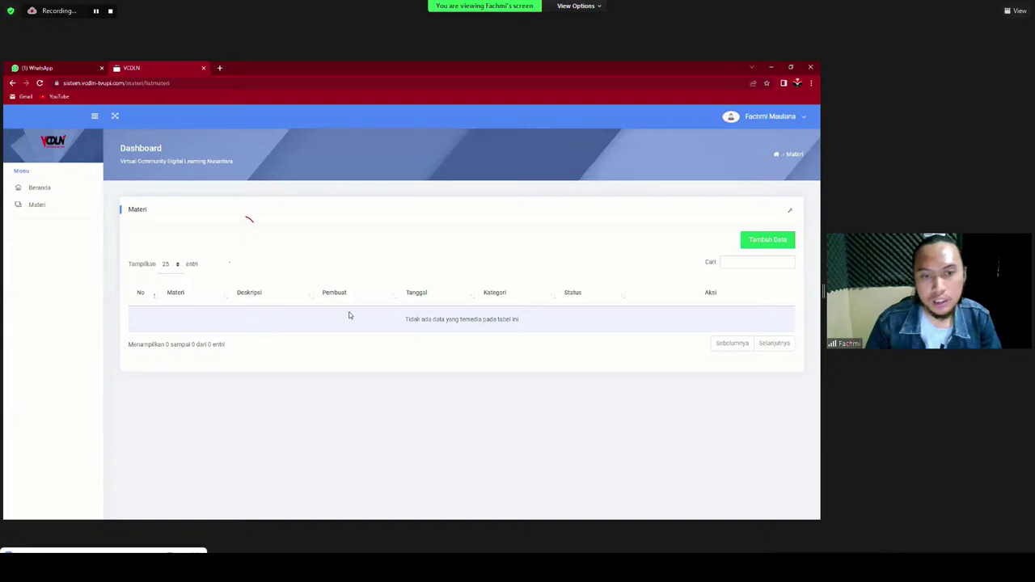
{"action": "left_click", "coordinate": [34, 189]}
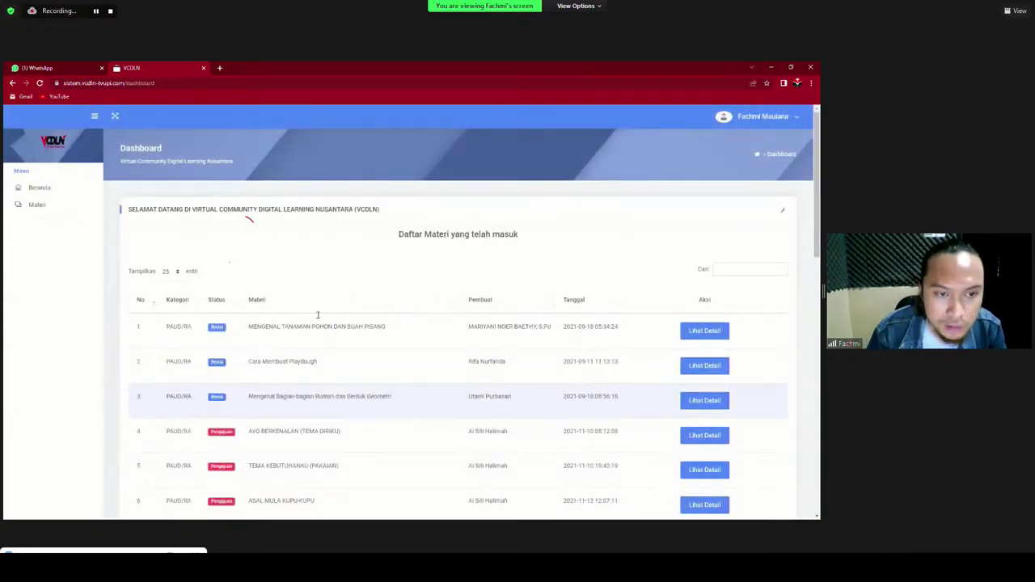
{"action": "scroll", "coordinate": [325, 282], "scroll_direction": "down", "scroll_amount": 3}
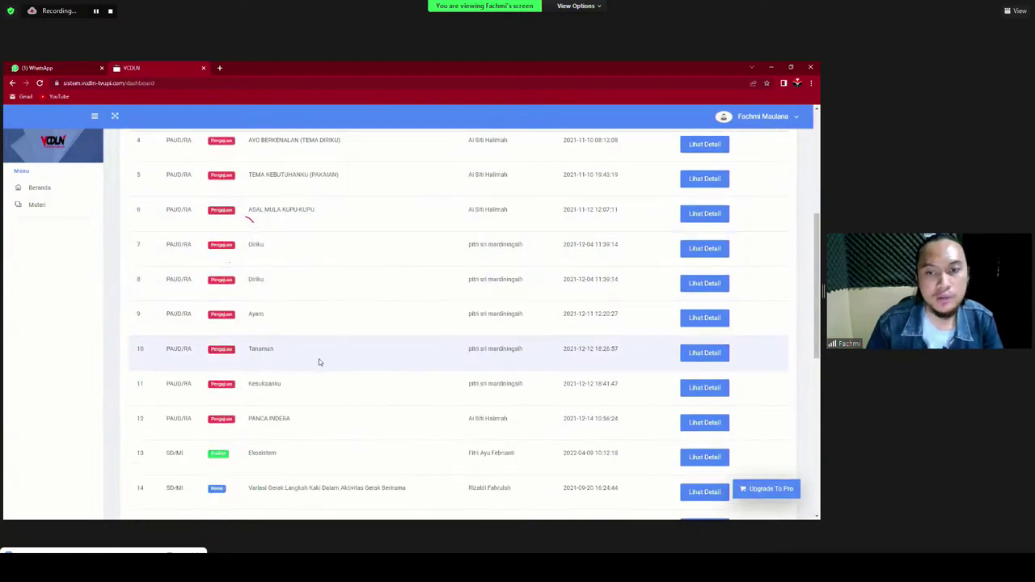
{"action": "scroll", "coordinate": [319, 362], "scroll_direction": "down", "scroll_amount": 5}
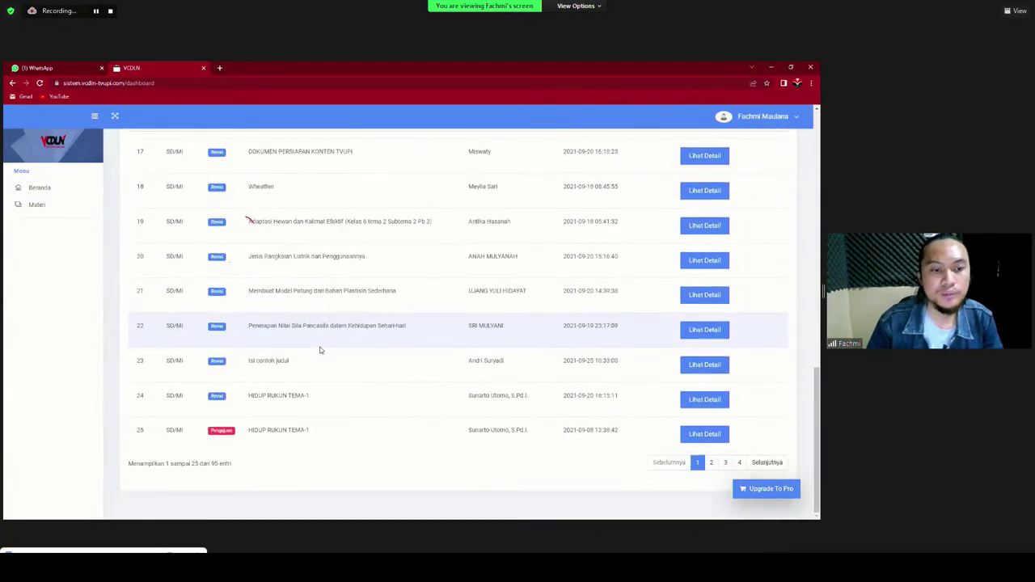
{"action": "scroll", "coordinate": [323, 344], "scroll_direction": "up", "scroll_amount": 8}
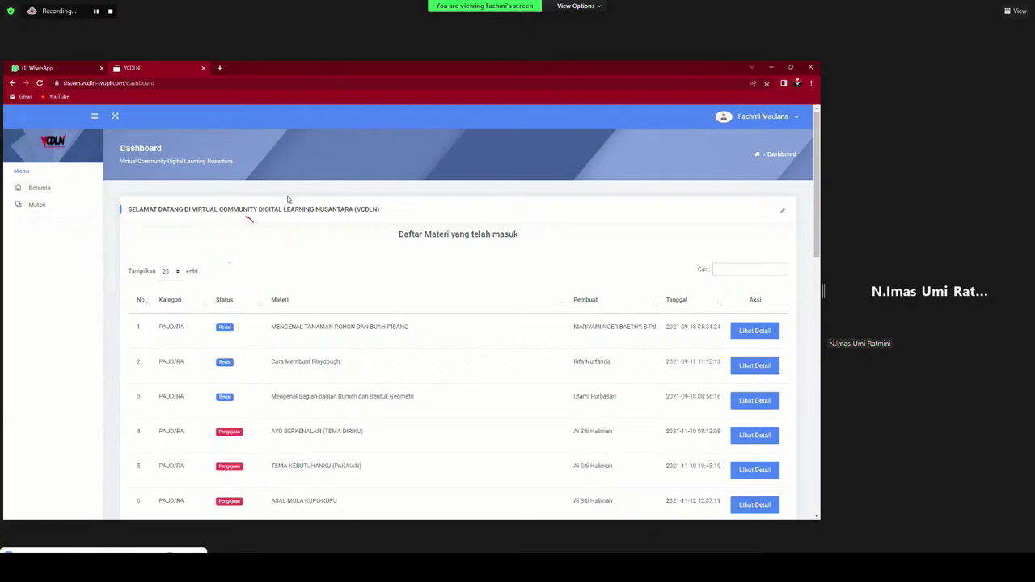
{"action": "scroll", "coordinate": [312, 220], "scroll_direction": "down", "scroll_amount": 3}
{"action": "scroll", "coordinate": [314, 222], "scroll_direction": "up", "scroll_amount": 2}
{"action": "scroll", "coordinate": [312, 220], "scroll_direction": "up", "scroll_amount": 1}
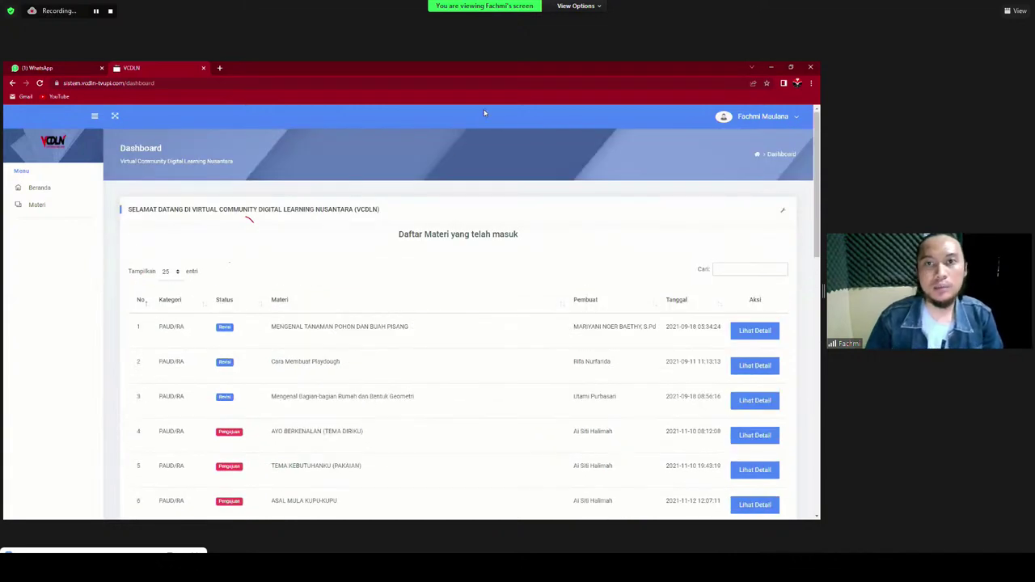
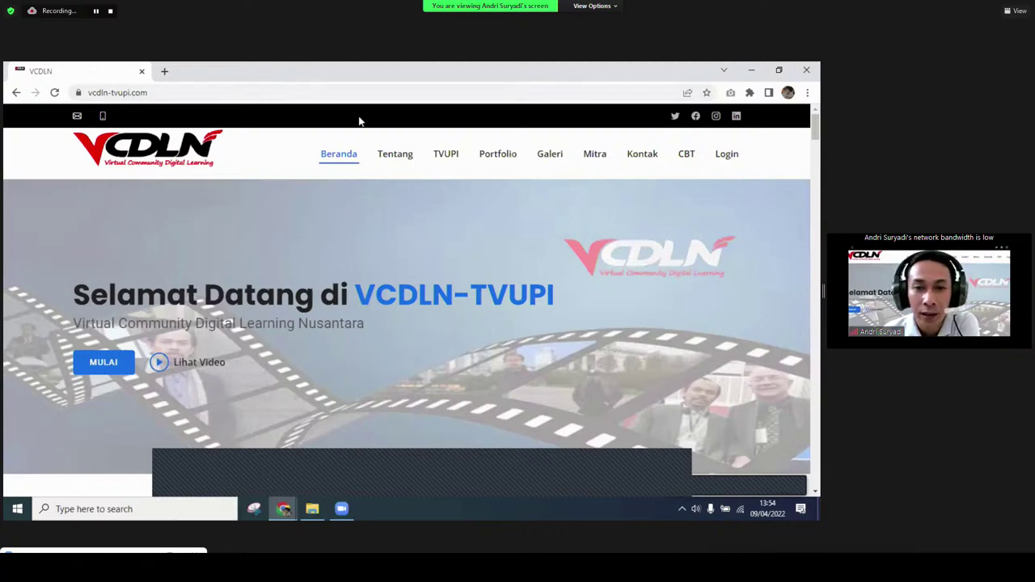
Reload the VCDLN home page, then go to its Masuk login page.
{"action": "left_click", "coordinate": [264, 93]}
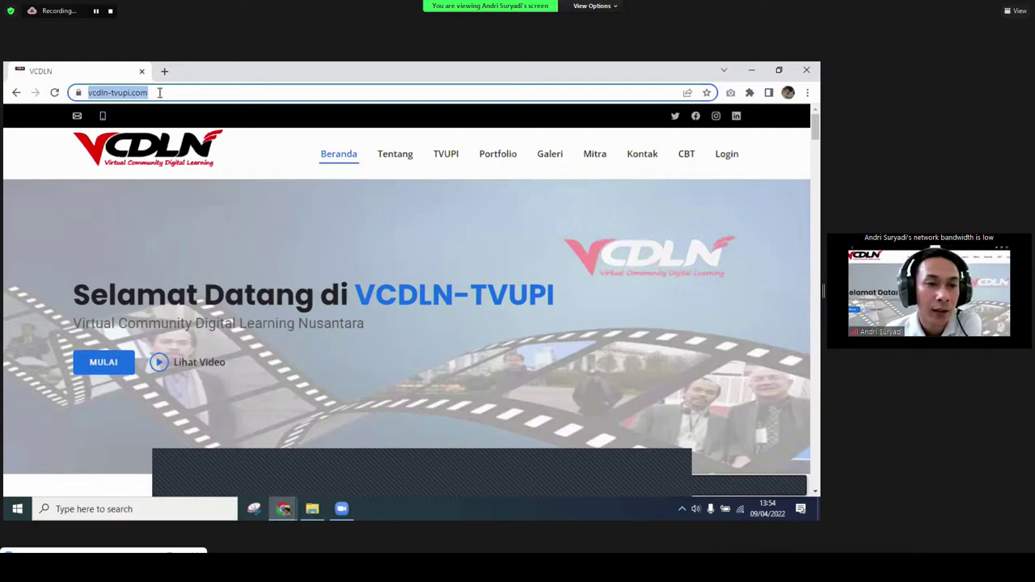
{"action": "left_click", "coordinate": [160, 93]}
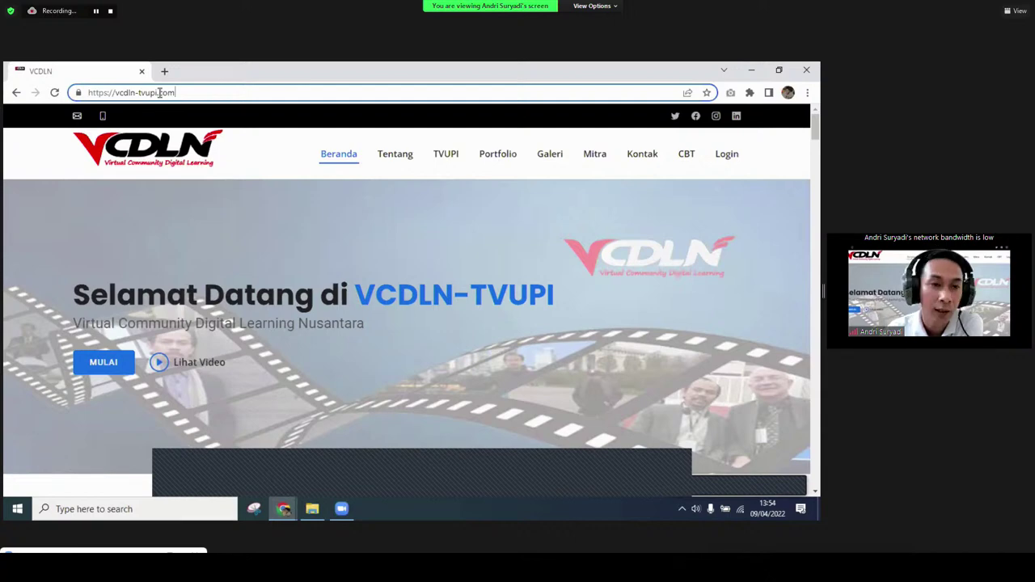
{"action": "key", "text": "Return"}
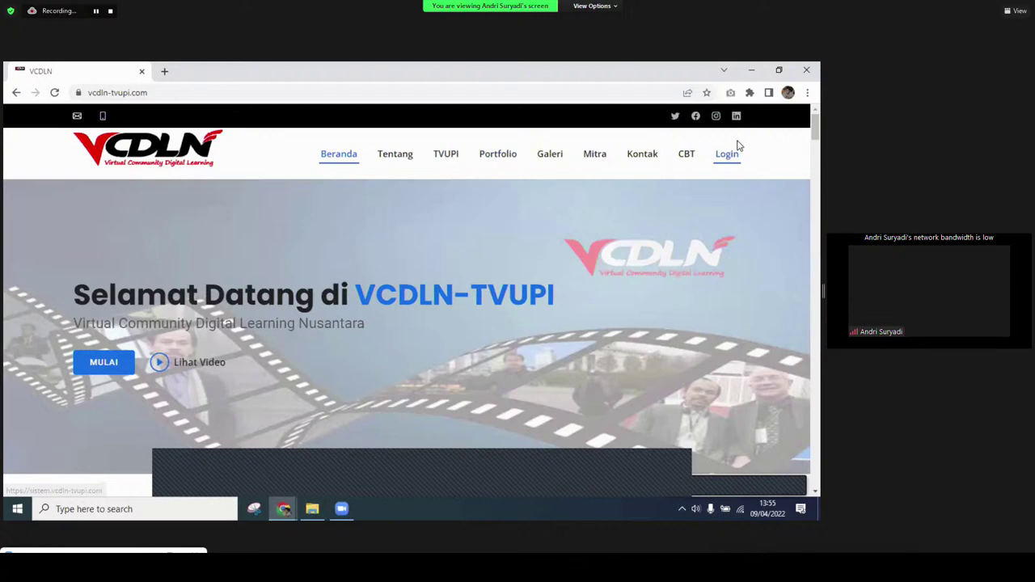
{"action": "left_click", "coordinate": [728, 154]}
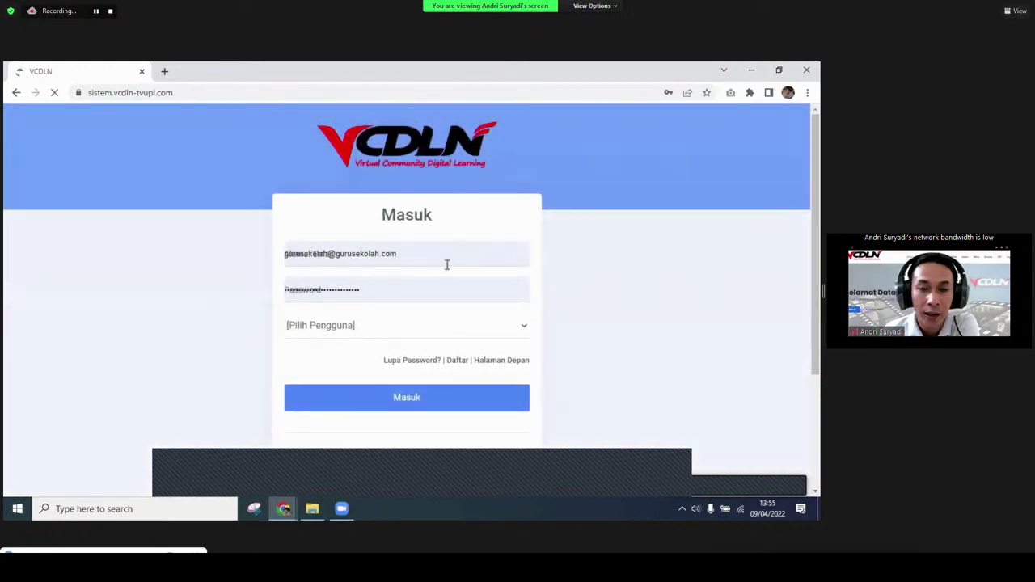
Clear the autofilled email and password from the Masuk login form.
{"action": "scroll", "coordinate": [444, 257], "scroll_direction": "down", "scroll_amount": 1}
{"action": "scroll", "coordinate": [444, 256], "scroll_direction": "up", "scroll_amount": 1}
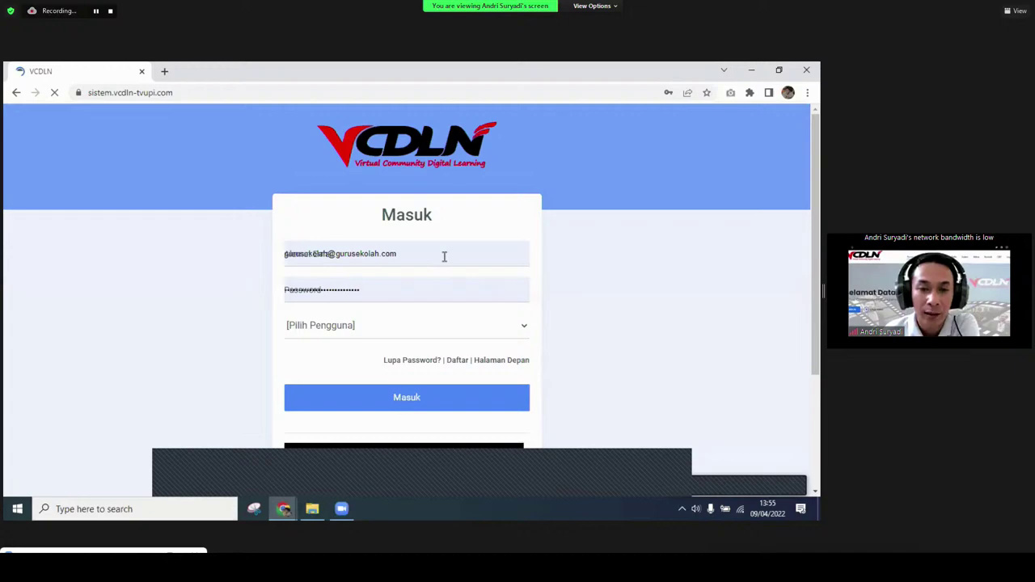
{"action": "left_click_drag", "start_coordinate": [515, 257], "coordinate": [262, 250]}
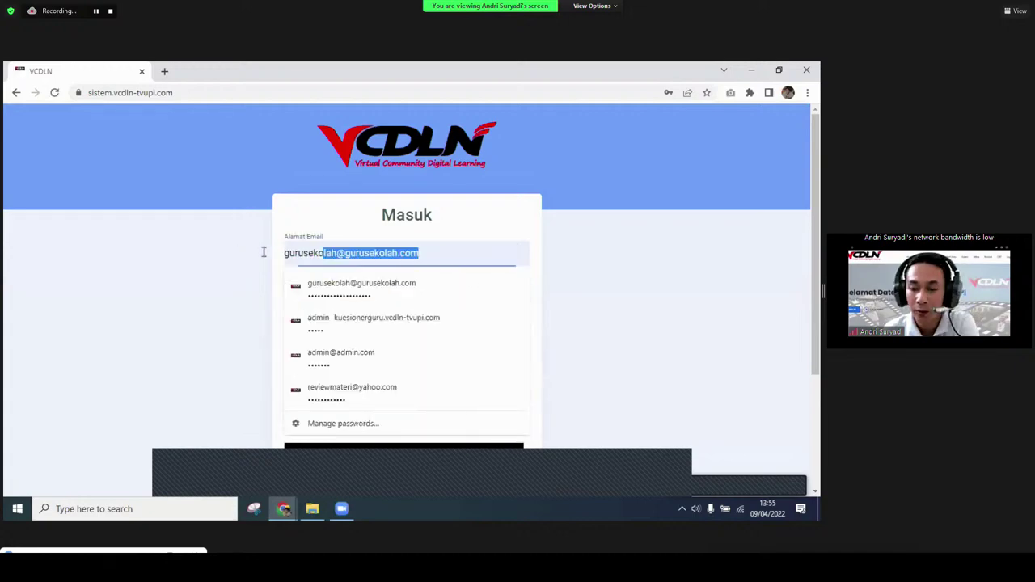
{"action": "key", "text": "BackSpace"}
{"action": "key", "text": "Tab"}
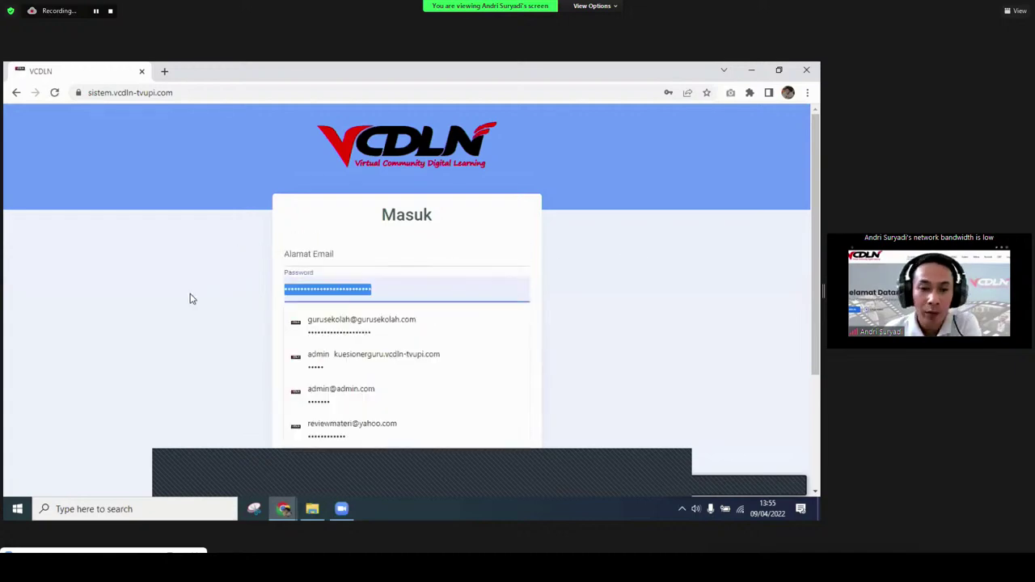
{"action": "key", "text": "BackSpace"}
{"action": "left_click", "coordinate": [633, 300]}
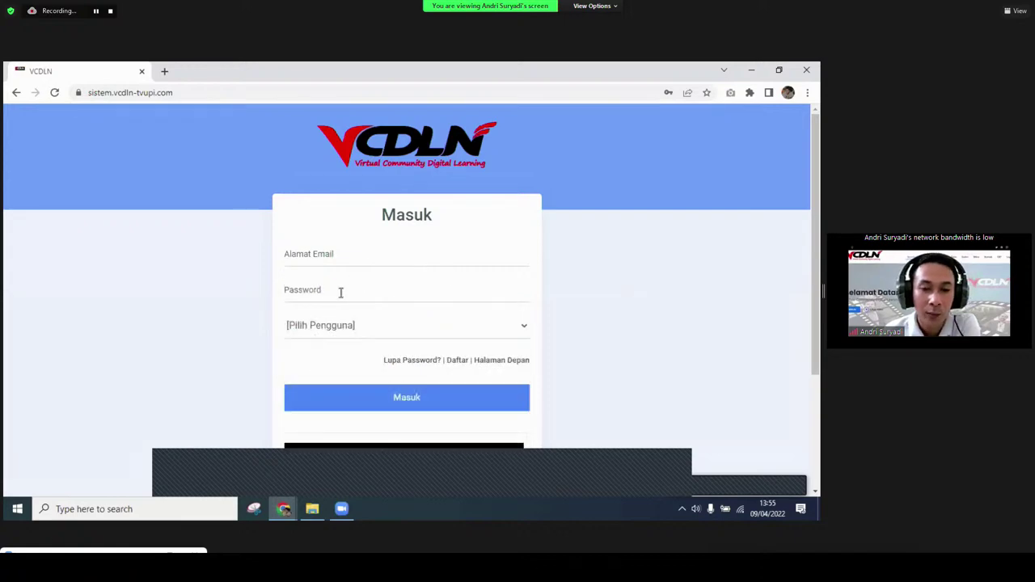
{"action": "left_click", "coordinate": [367, 290]}
Leave the user type unselected and go to the Daftar registration page.
{"action": "left_click", "coordinate": [490, 332]}
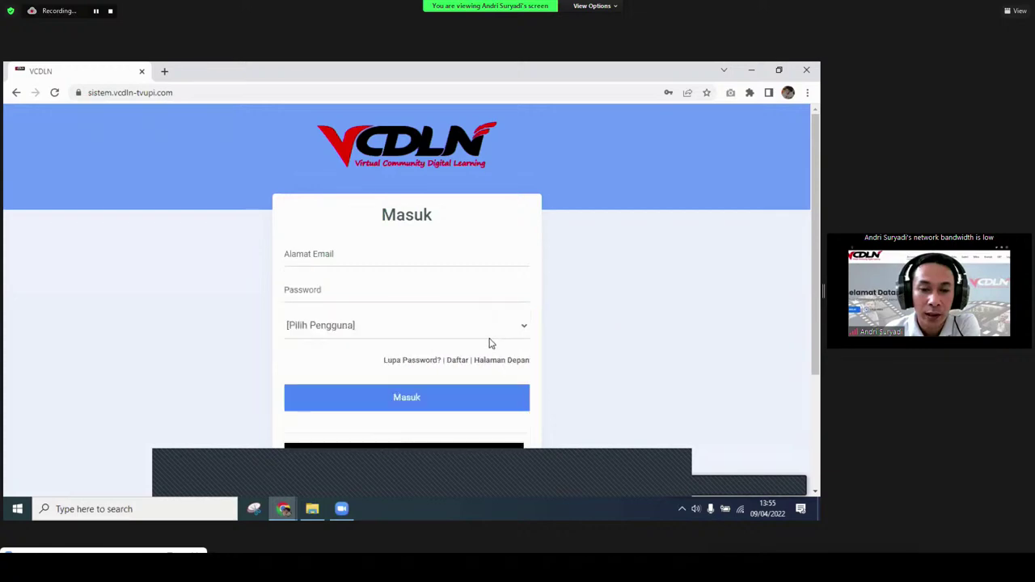
{"action": "left_click", "coordinate": [352, 256]}
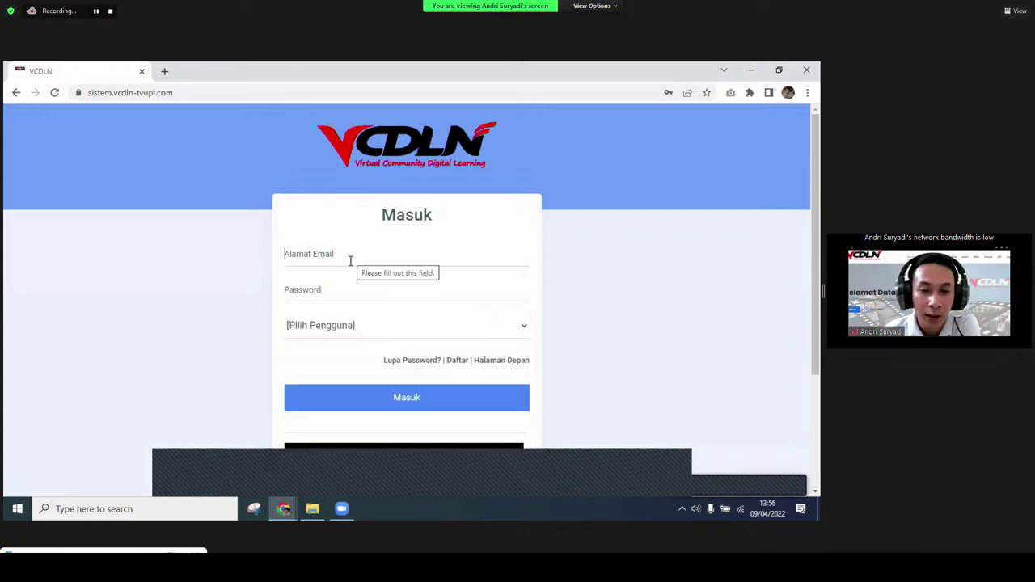
{"action": "left_click", "coordinate": [351, 261]}
{"action": "left_click", "coordinate": [593, 272]}
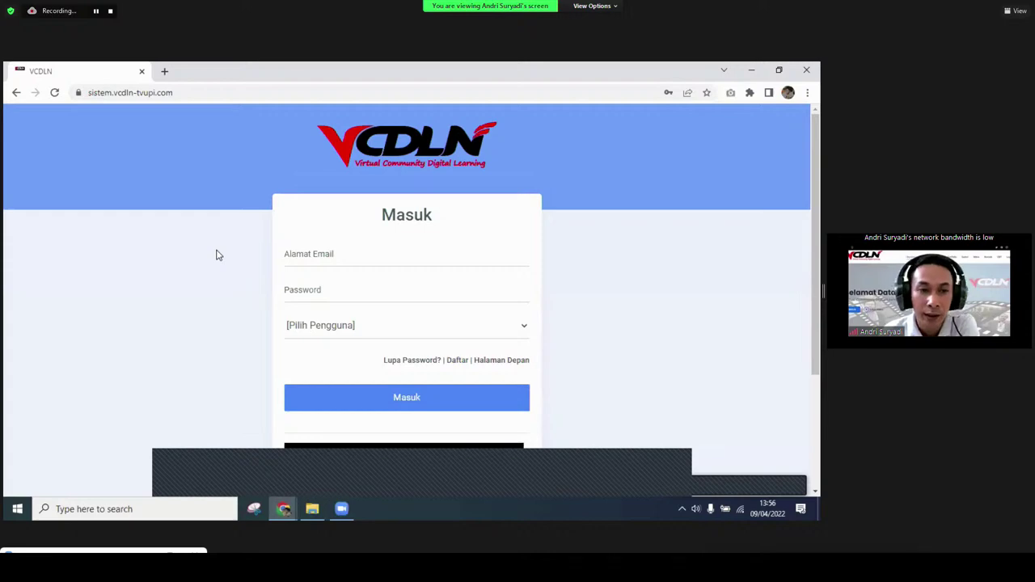
{"action": "scroll", "coordinate": [564, 349], "scroll_direction": "down", "scroll_amount": 2}
{"action": "scroll", "coordinate": [564, 348], "scroll_direction": "up", "scroll_amount": 2}
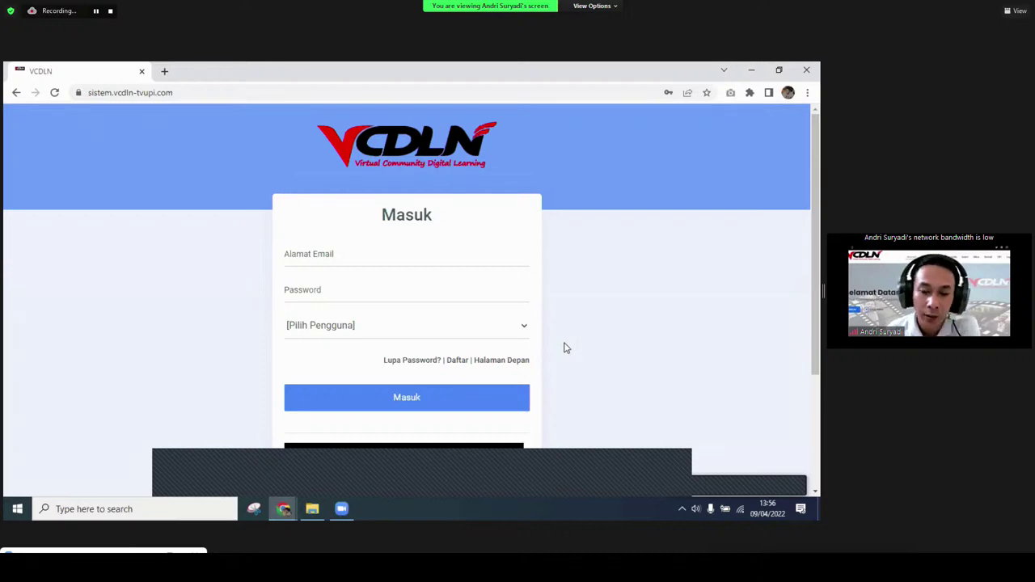
{"action": "left_click", "coordinate": [457, 362]}
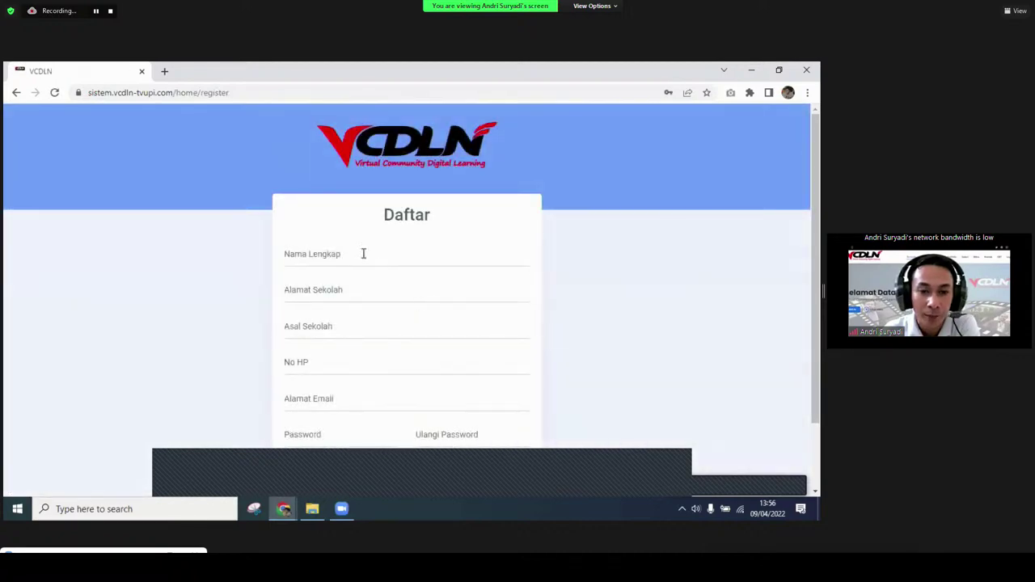
{"action": "scroll", "coordinate": [634, 270], "scroll_direction": "down", "scroll_amount": 1}
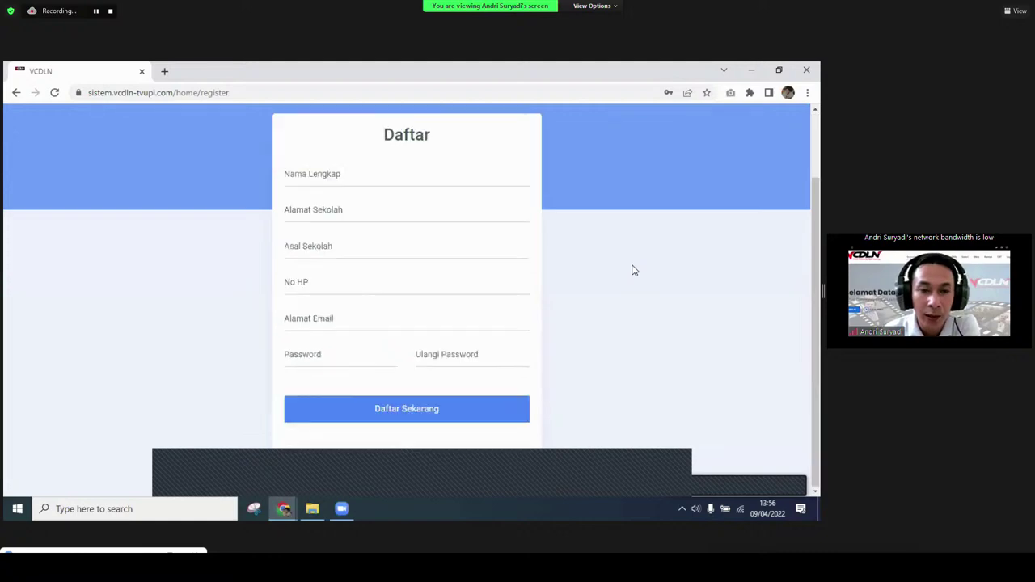
{"action": "scroll", "coordinate": [634, 270], "scroll_direction": "up", "scroll_amount": 1}
{"action": "scroll", "coordinate": [633, 272], "scroll_direction": "down", "scroll_amount": 1}
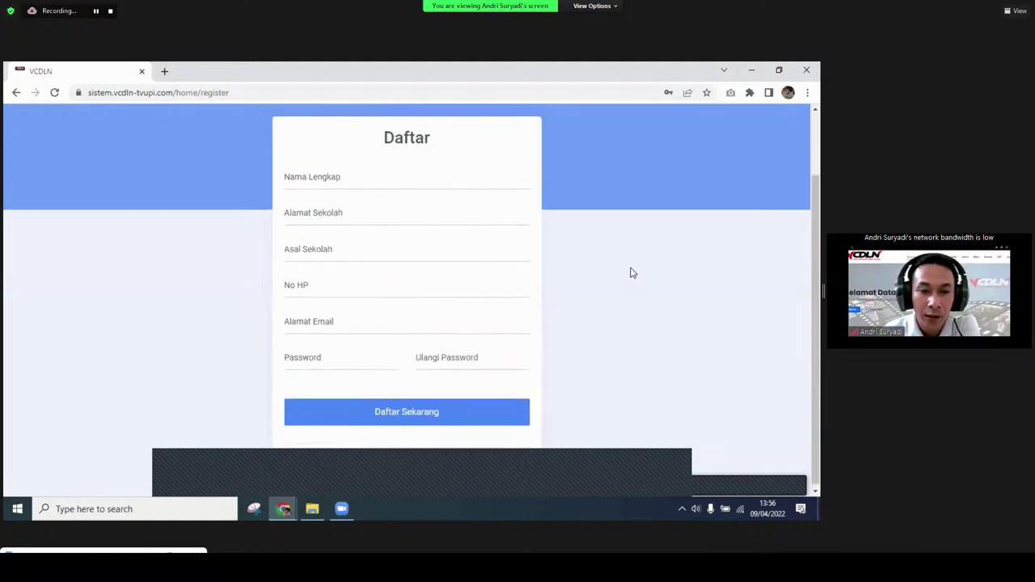
{"action": "scroll", "coordinate": [633, 272], "scroll_direction": "up", "scroll_amount": 1}
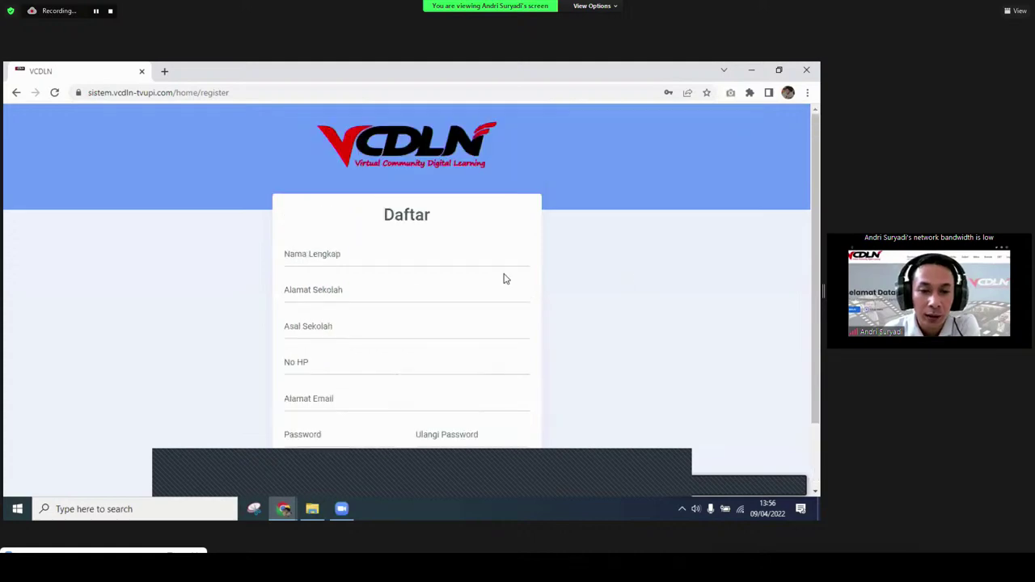
{"action": "left_click", "coordinate": [371, 272]}
{"action": "left_click", "coordinate": [368, 312]}
{"action": "scroll", "coordinate": [364, 249], "scroll_direction": "down", "scroll_amount": 1}
{"action": "left_click", "coordinate": [365, 255]}
{"action": "left_click", "coordinate": [345, 284]}
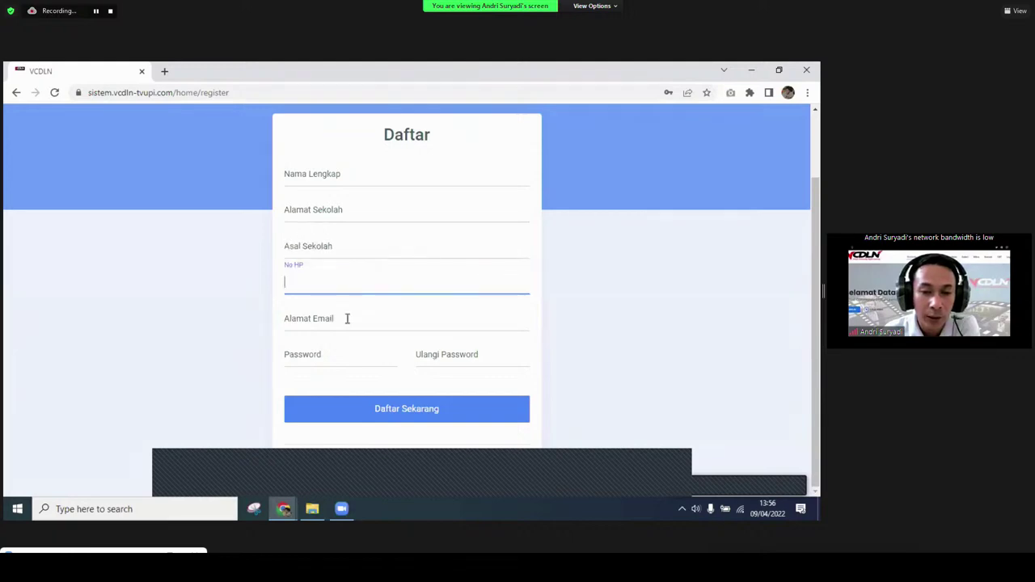
{"action": "left_click", "coordinate": [347, 318]}
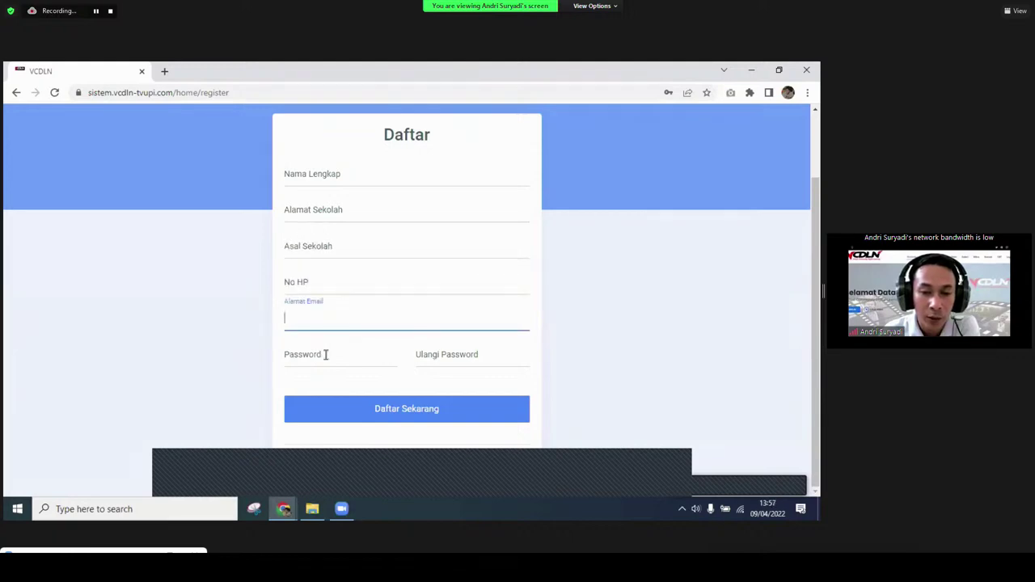
{"action": "left_click", "coordinate": [326, 354]}
{"action": "key", "text": "Tab"}
{"action": "left_click", "coordinate": [603, 331]}
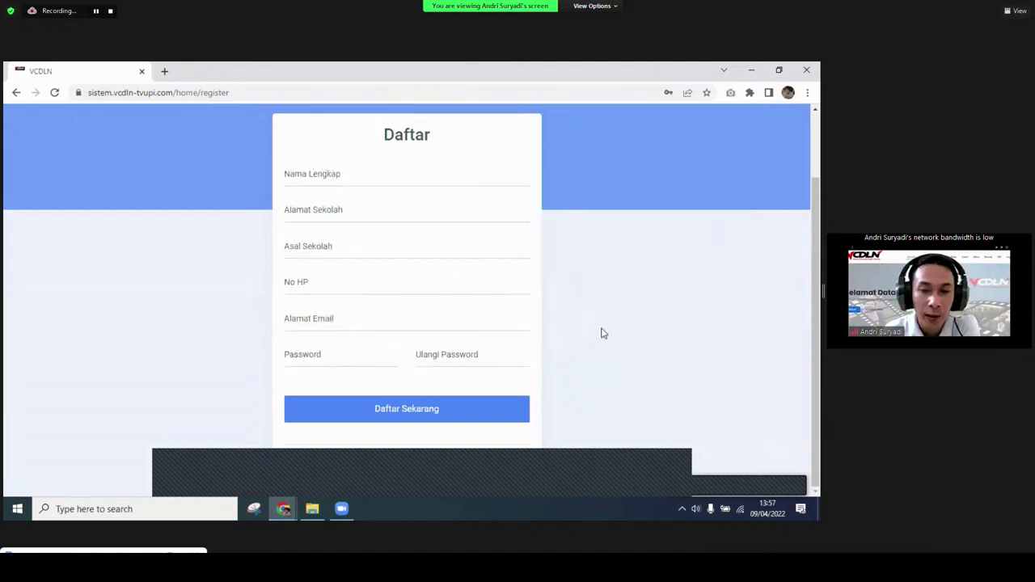
{"action": "left_click", "coordinate": [373, 188]}
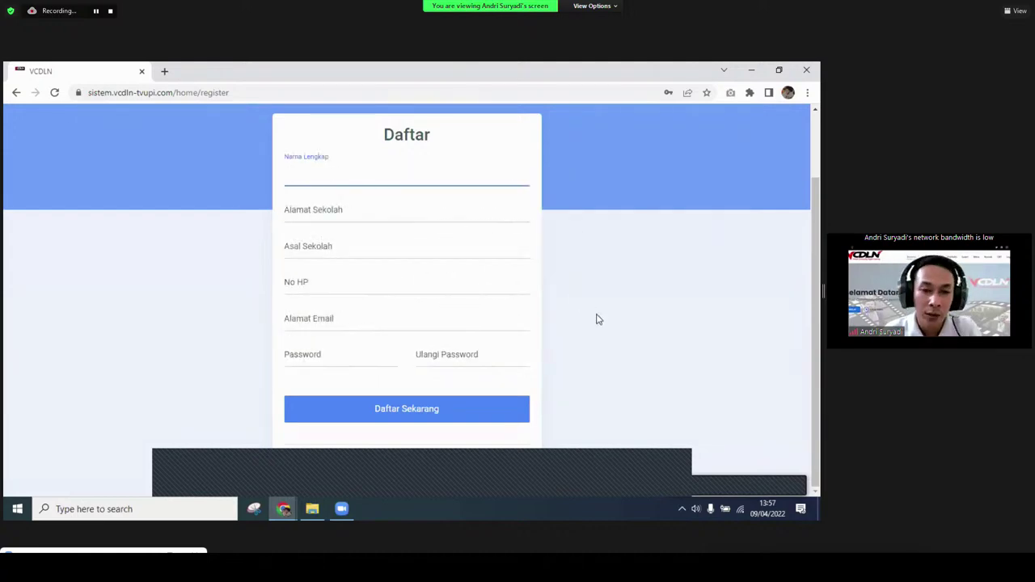
{"action": "scroll", "coordinate": [597, 319], "scroll_direction": "up", "scroll_amount": 1}
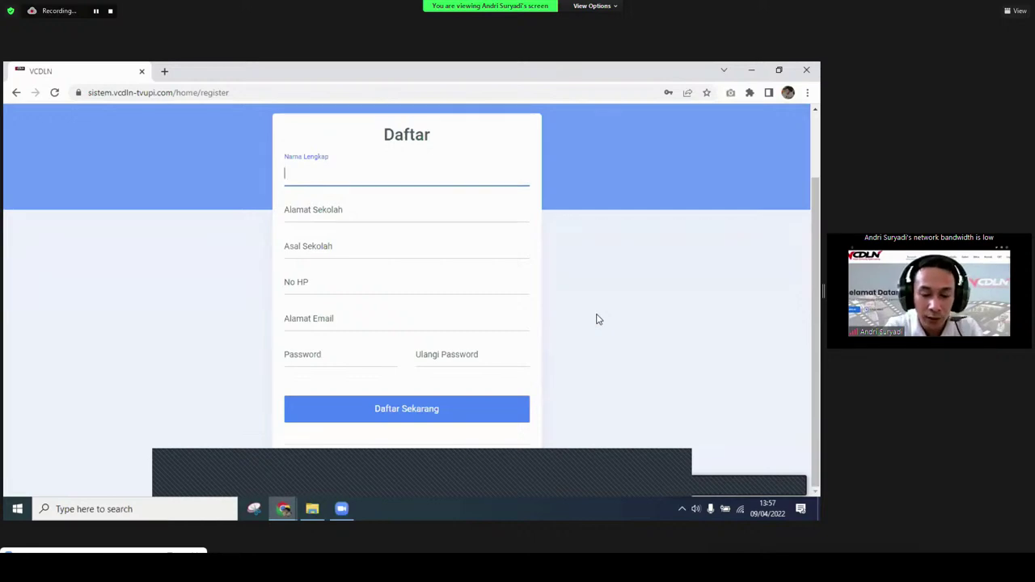
Enter the teacher's full name, school address, and school 'SMA N 1 Garut Contoh'.
{"action": "type", "text": "contoh"}
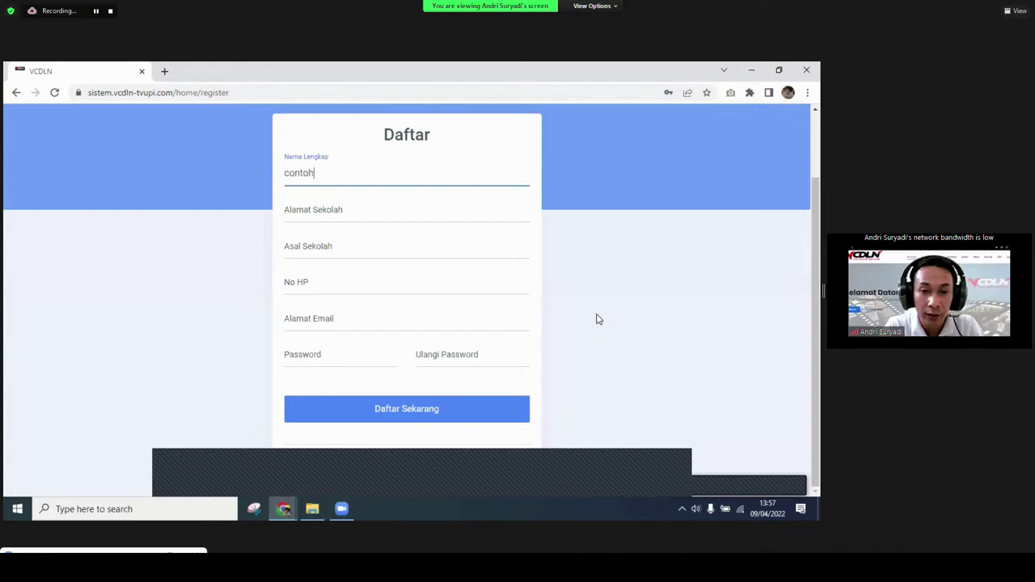
{"action": "type", "text": " guru"}
{"action": "key", "text": "Tab"}
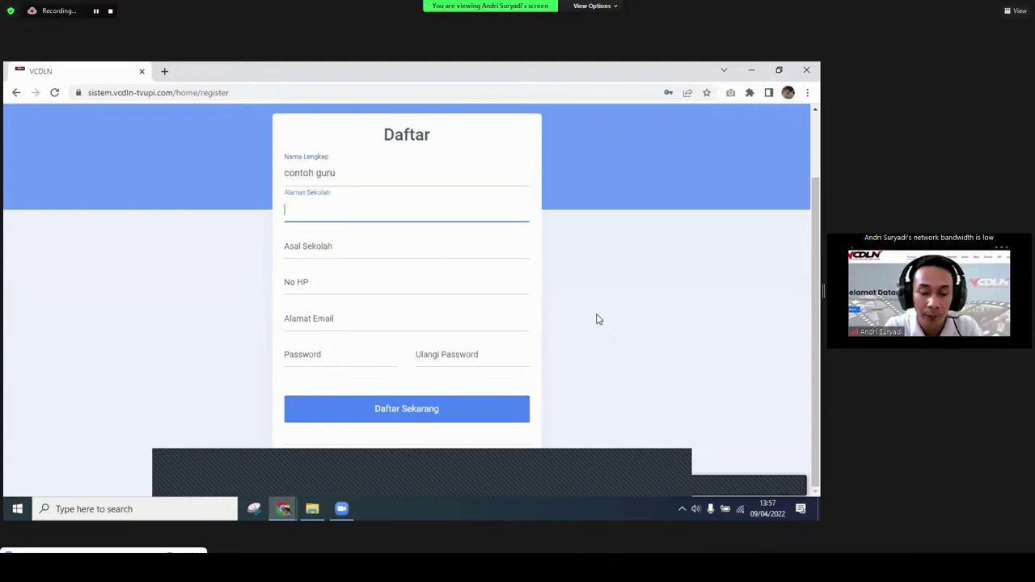
{"action": "type", "text": "alamat con"}
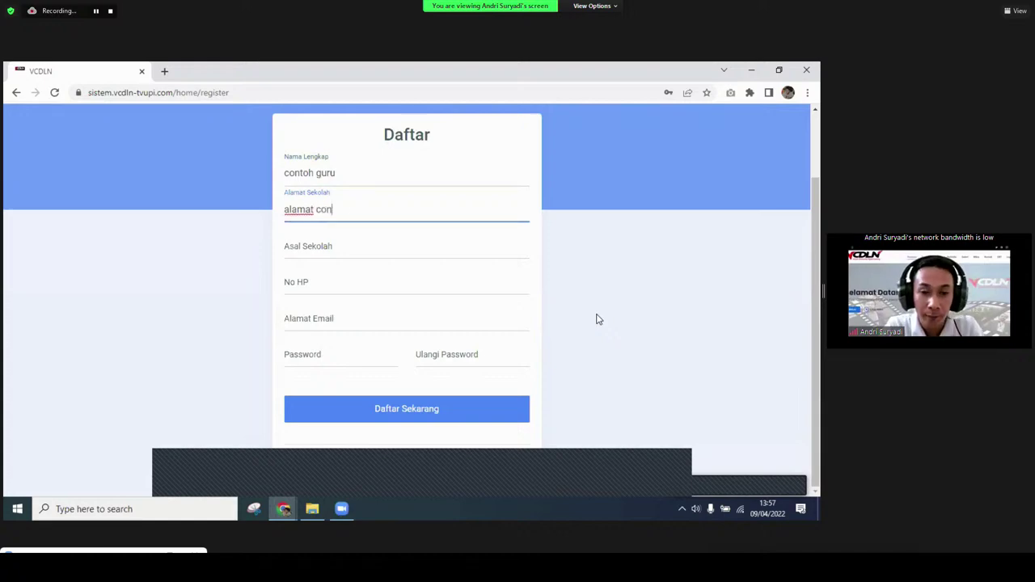
{"action": "type", "text": "toh guru"}
{"action": "key", "text": "Tab"}
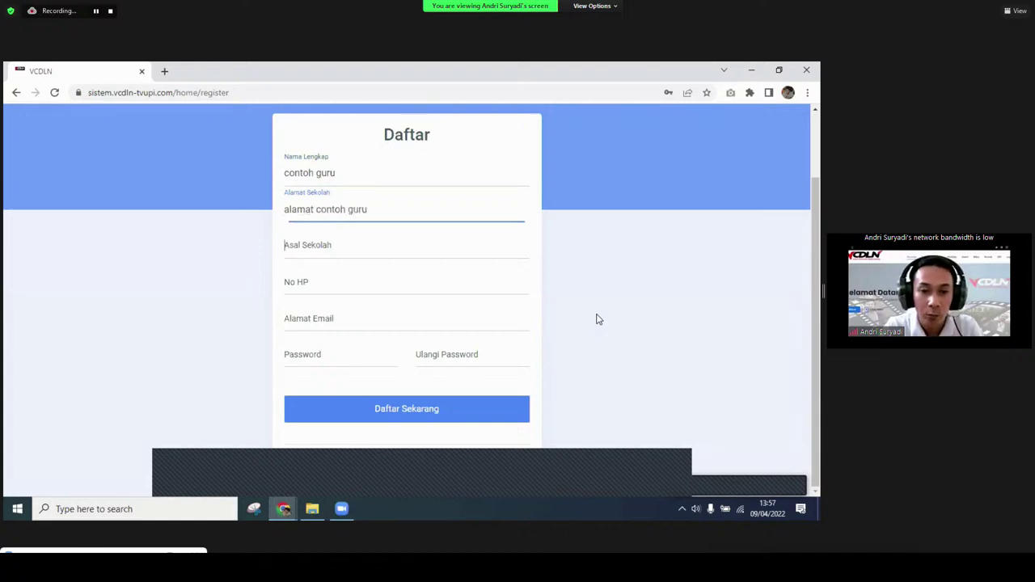
{"action": "type", "text": "SM"}
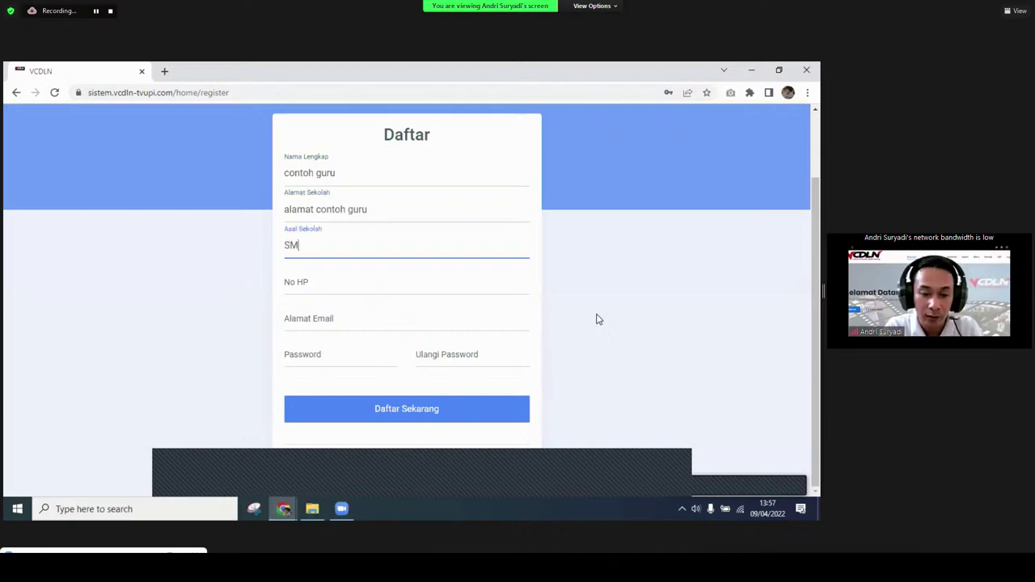
{"action": "type", "text": "A N 1 Garut Contoh"}
{"action": "key", "text": "Tab"}
Fill in the phone number, e-mail address, and matching Password and Ulangi Password.
{"action": "type", "text": "081"}
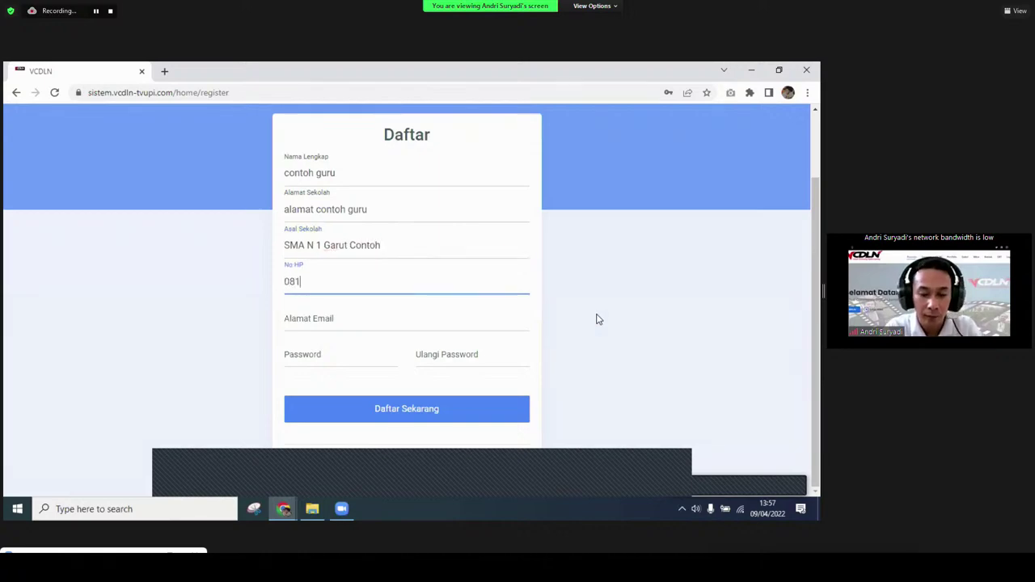
{"action": "type", "text": "2345"}
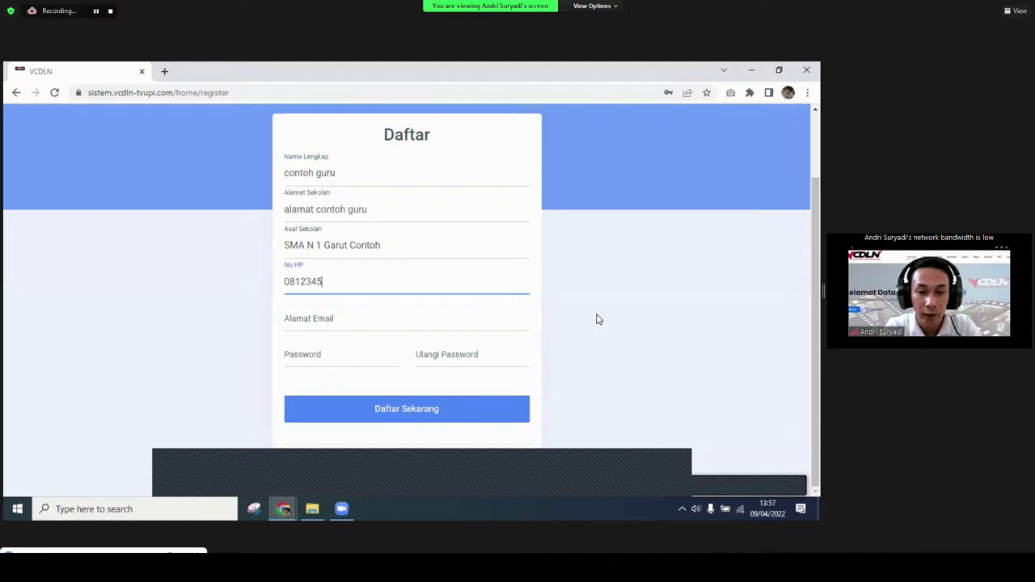
{"action": "type", "text": "1111111"}
{"action": "key", "text": "Tab"}
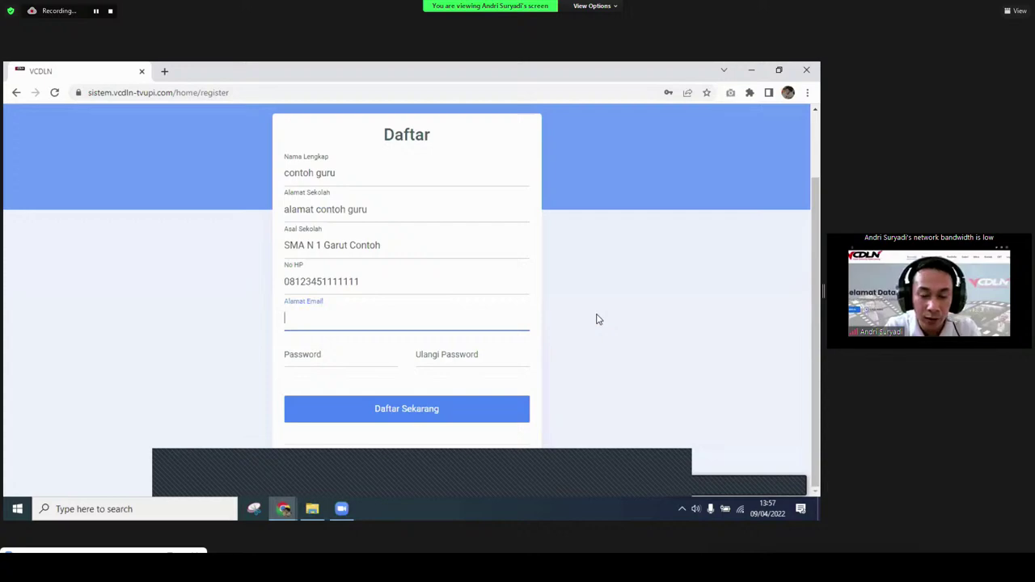
{"action": "type", "text": "contohguru@email.com"}
{"action": "key", "text": "ctrl+a"}
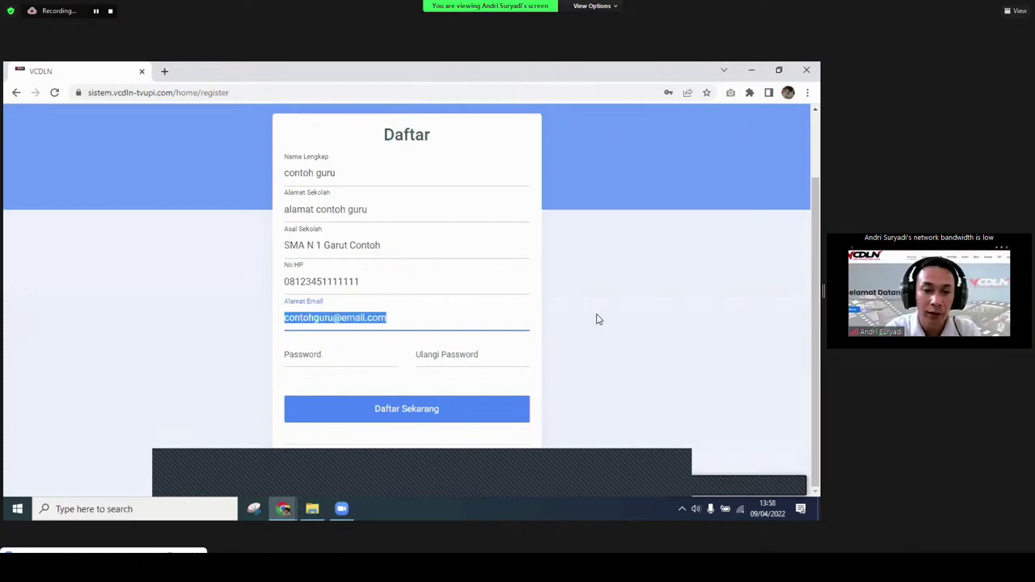
{"action": "key", "text": "Tab"}
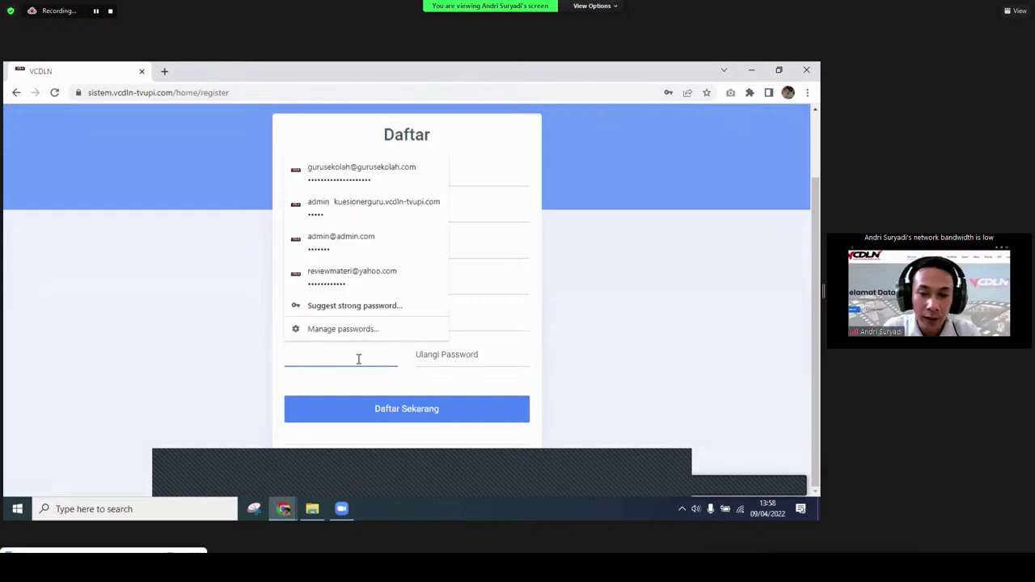
{"action": "key", "text": "ctrl+v"}
{"action": "left_click", "coordinate": [453, 358]}
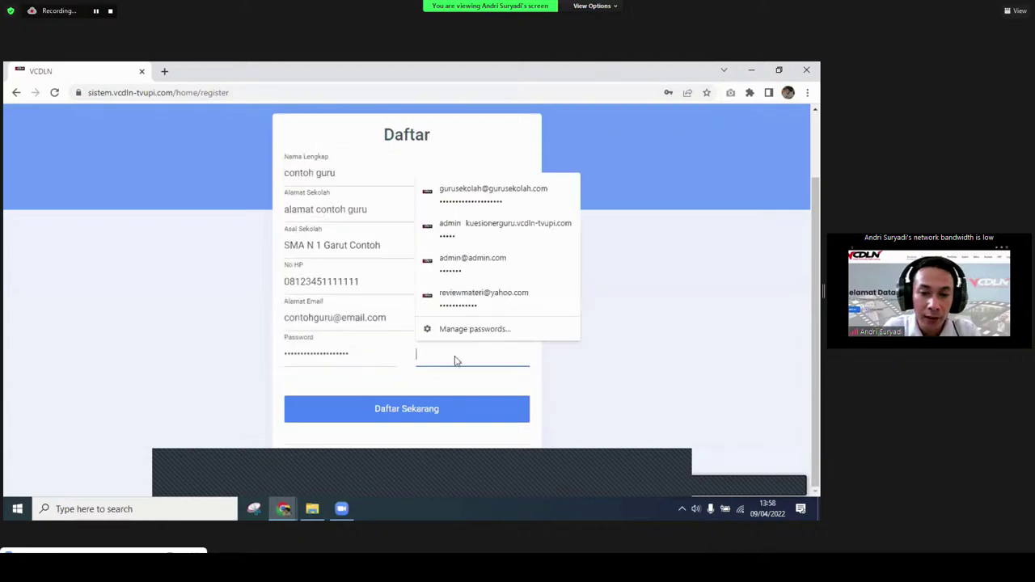
{"action": "key", "text": "ctrl+v"}
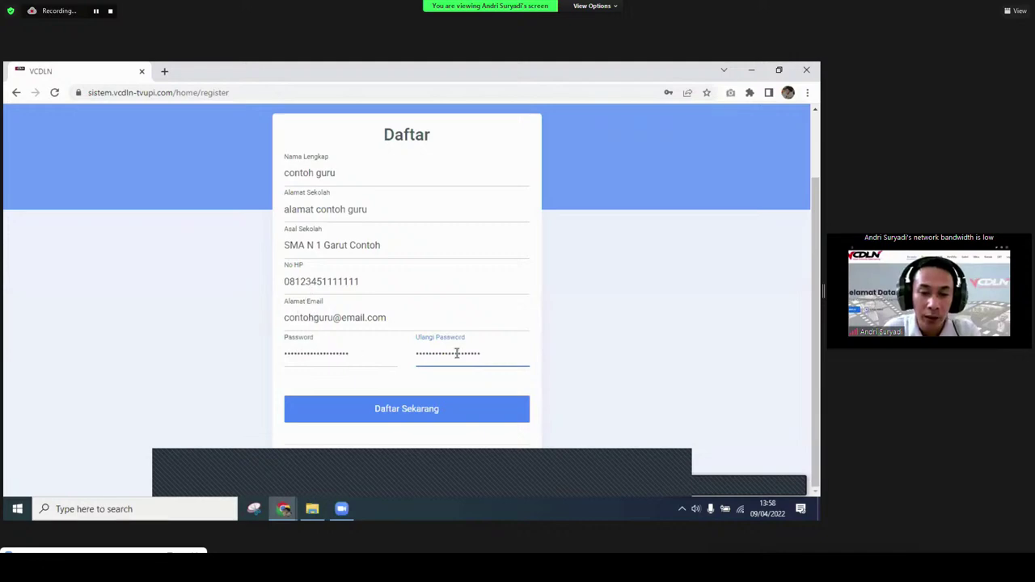
Submit the registration with Daftar Sekarang and decline Chrome's save-password offer.
{"action": "left_click", "coordinate": [409, 412]}
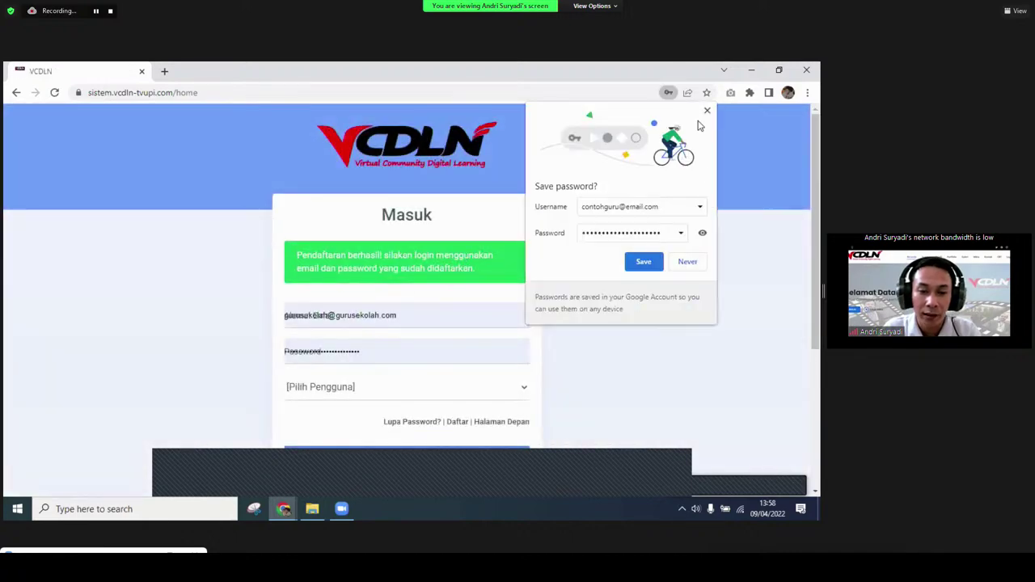
{"action": "left_click", "coordinate": [706, 111]}
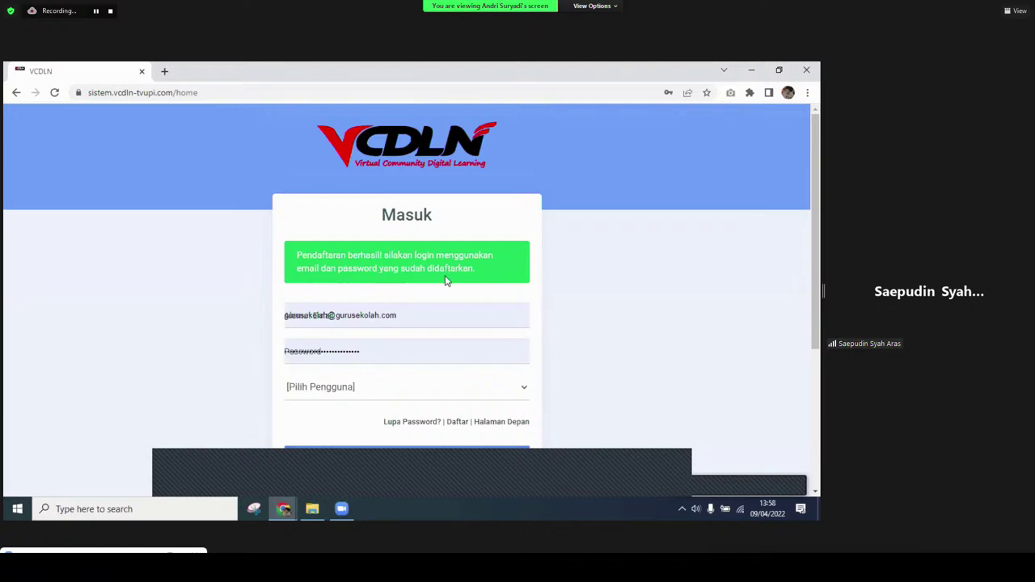
{"action": "scroll", "coordinate": [445, 280], "scroll_direction": "down", "scroll_amount": 2}
{"action": "scroll", "coordinate": [445, 279], "scroll_direction": "up", "scroll_amount": 2}
Log in with the new account's credentials as user type Guru-Dosen-Mahasiswa.
{"action": "left_click", "coordinate": [404, 353]}
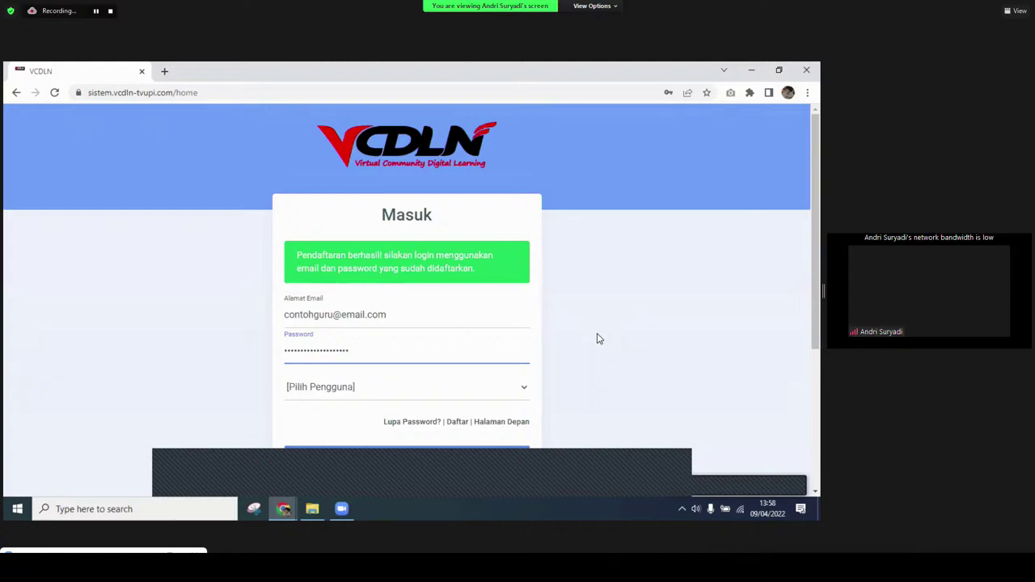
{"action": "left_click", "coordinate": [374, 393]}
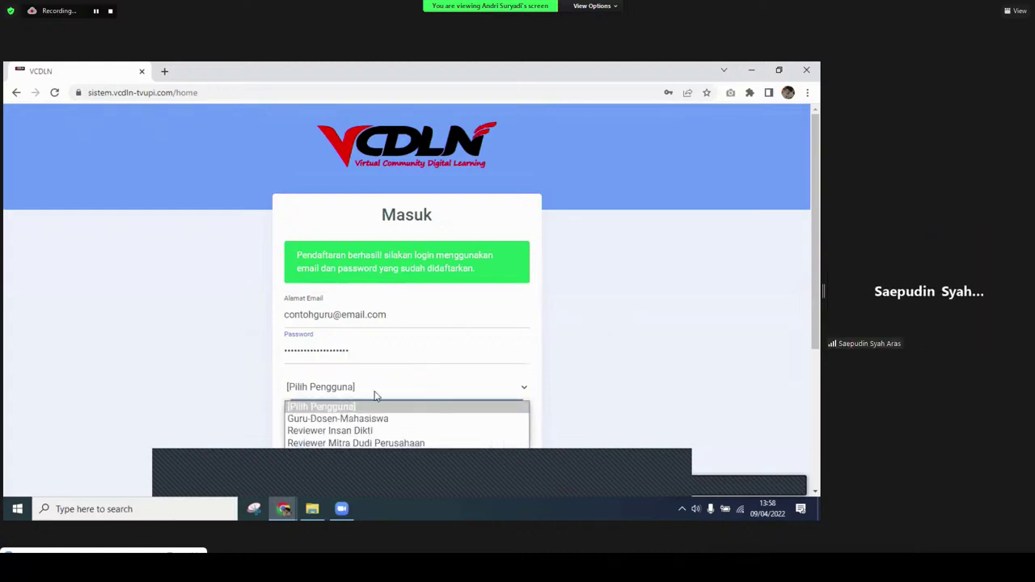
{"action": "scroll", "coordinate": [388, 368], "scroll_direction": "down", "scroll_amount": 2}
{"action": "left_click", "coordinate": [372, 273]}
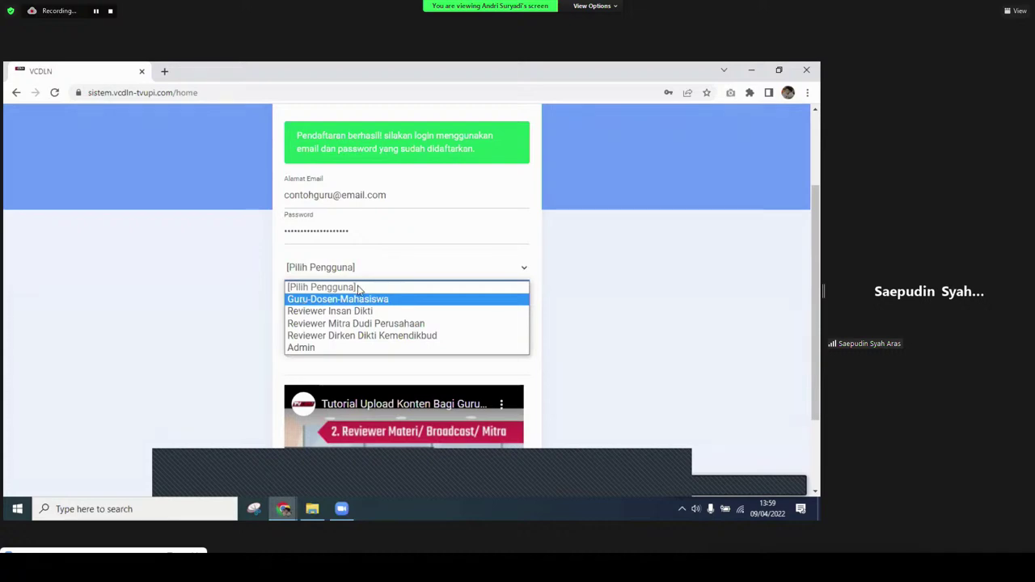
{"action": "left_click", "coordinate": [303, 301]}
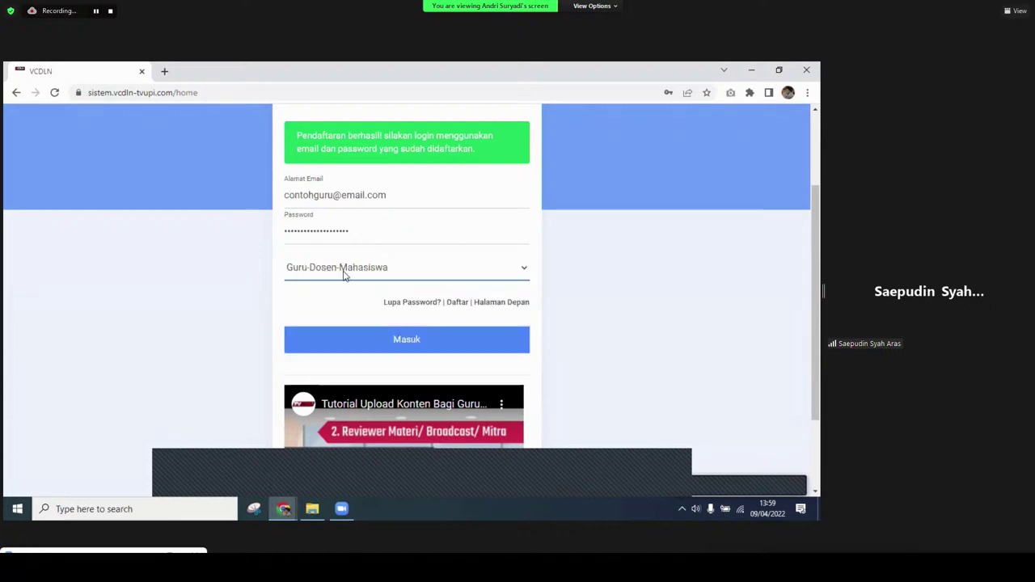
{"action": "scroll", "coordinate": [458, 265], "scroll_direction": "up", "scroll_amount": 2}
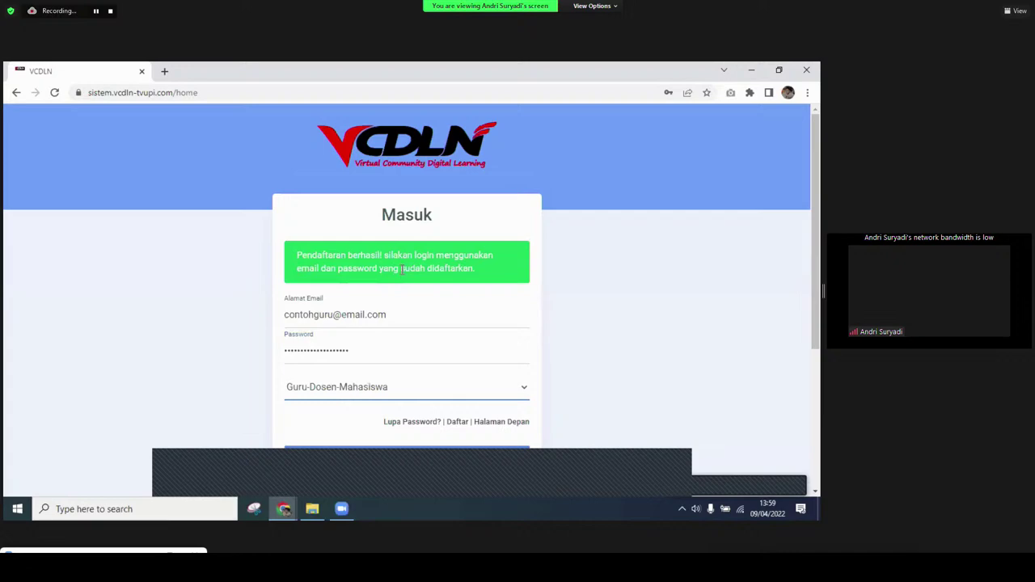
{"action": "scroll", "coordinate": [402, 270], "scroll_direction": "down", "scroll_amount": 2}
{"action": "scroll", "coordinate": [330, 224], "scroll_direction": "up", "scroll_amount": 2}
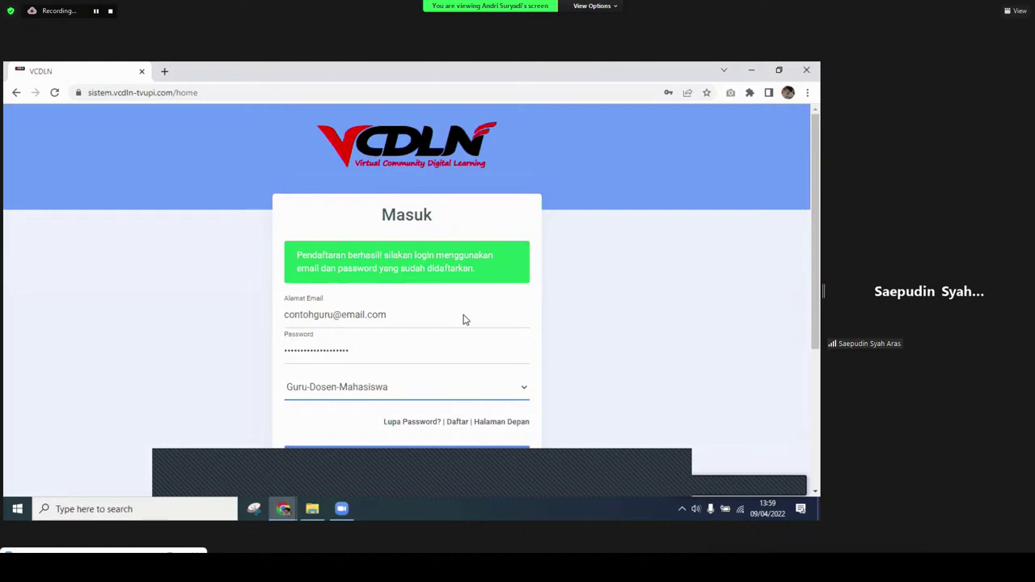
{"action": "scroll", "coordinate": [413, 283], "scroll_direction": "down", "scroll_amount": 2}
{"action": "left_click", "coordinate": [388, 267]}
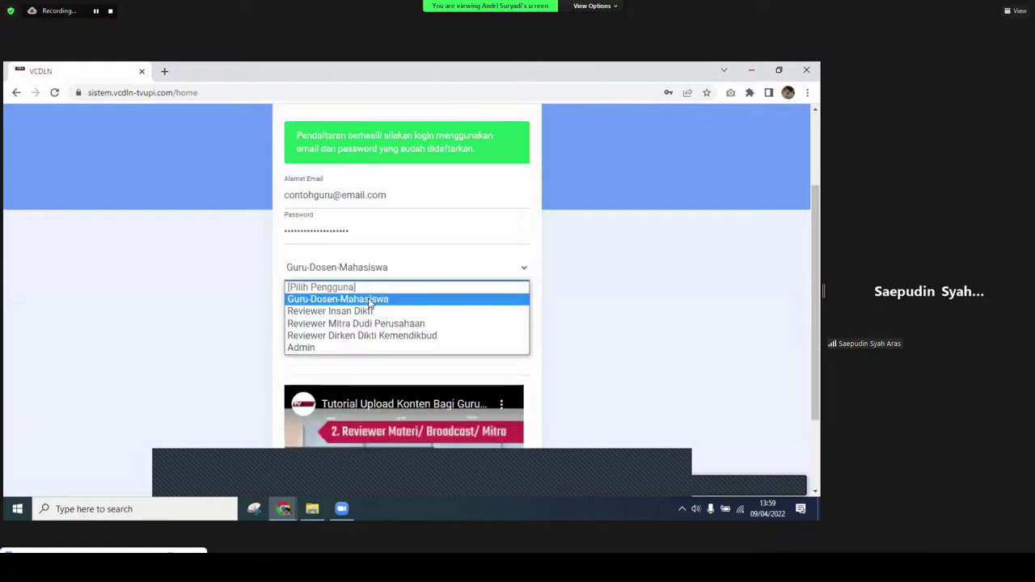
{"action": "left_click", "coordinate": [409, 278]}
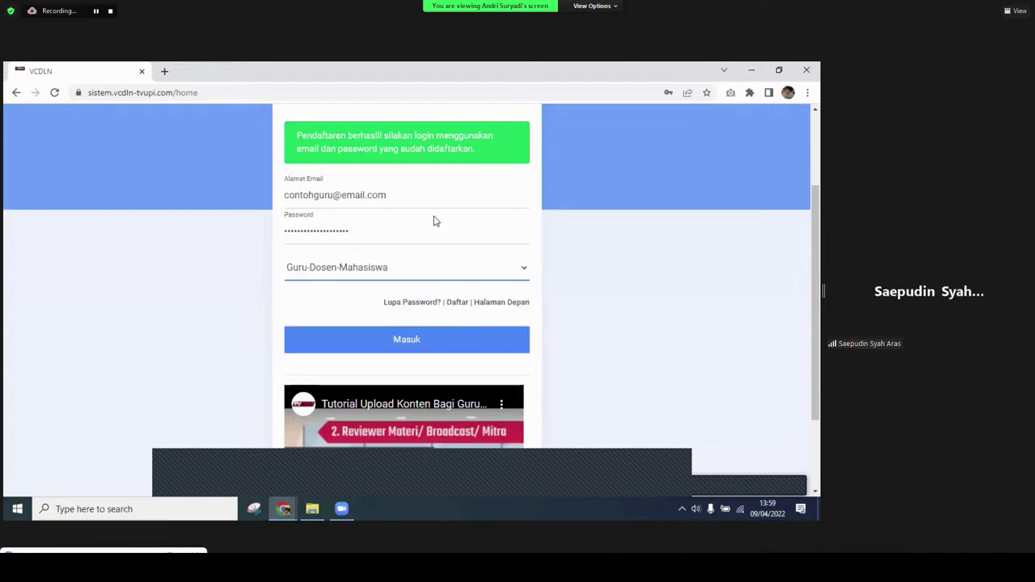
{"action": "left_click", "coordinate": [375, 337]}
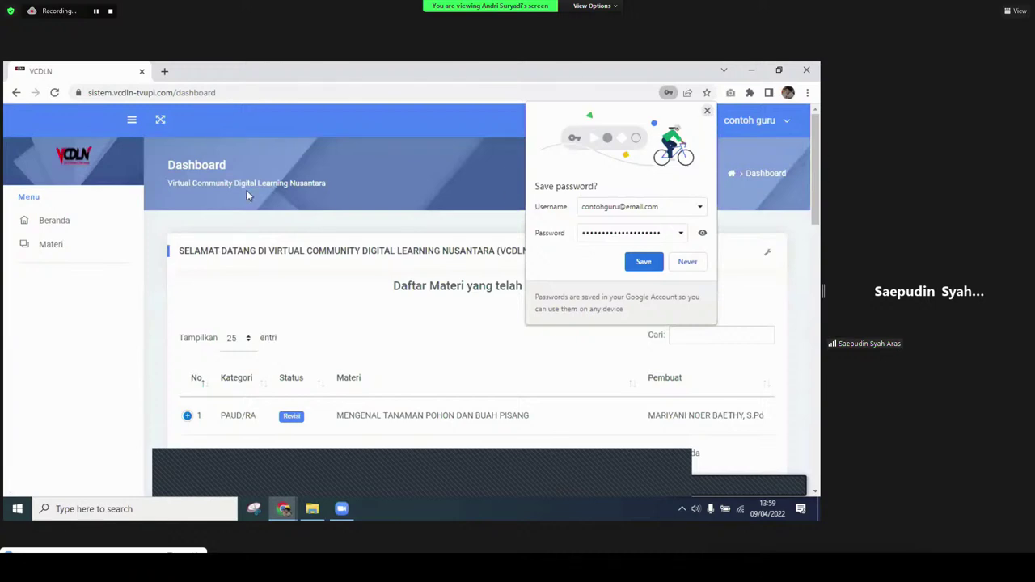
Dismiss Chrome's save-password popup and return to the Beranda dashboard.
{"action": "left_click", "coordinate": [247, 190]}
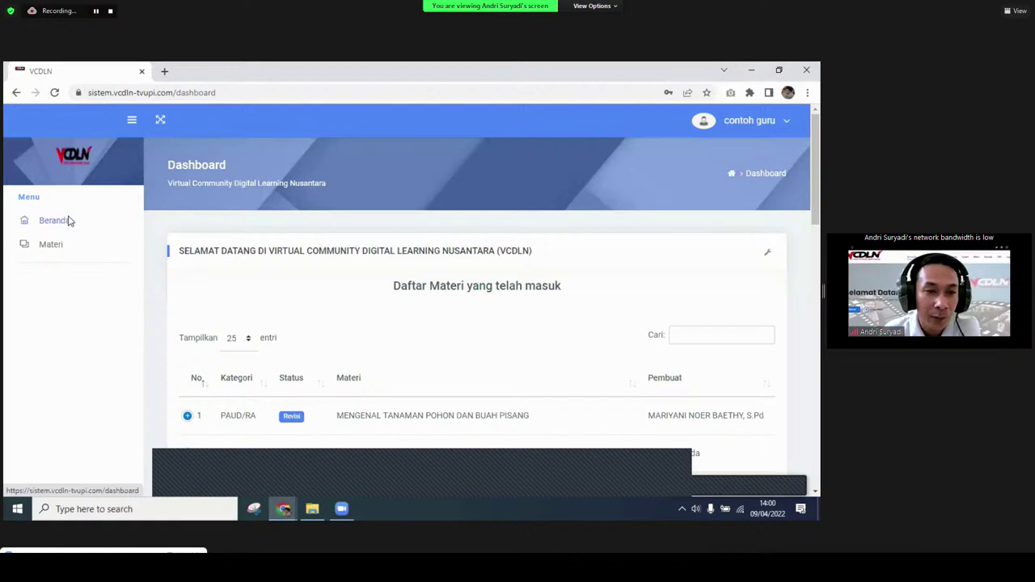
{"action": "left_click", "coordinate": [119, 210]}
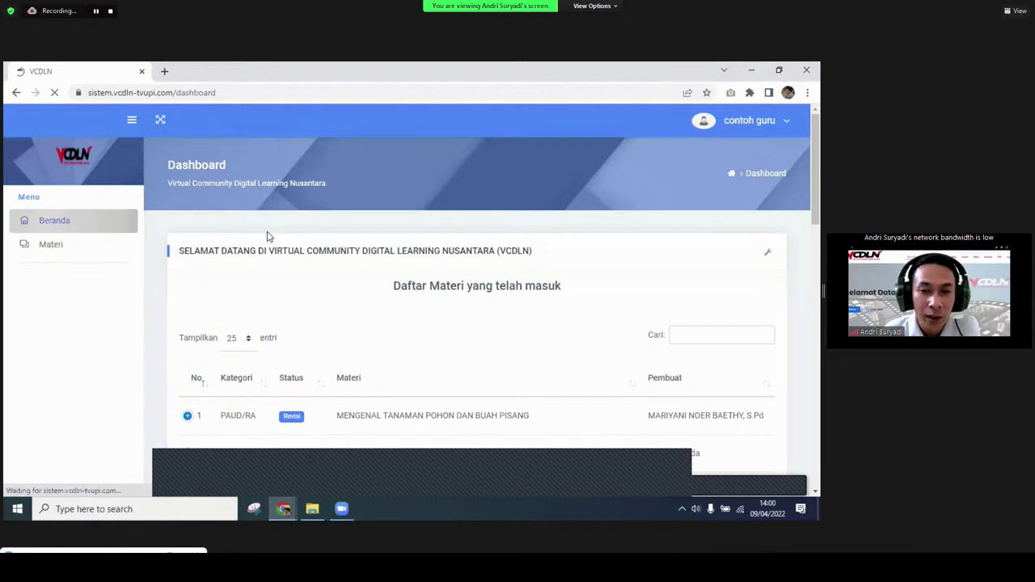
{"action": "scroll", "coordinate": [194, 299], "scroll_direction": "down", "scroll_amount": 2}
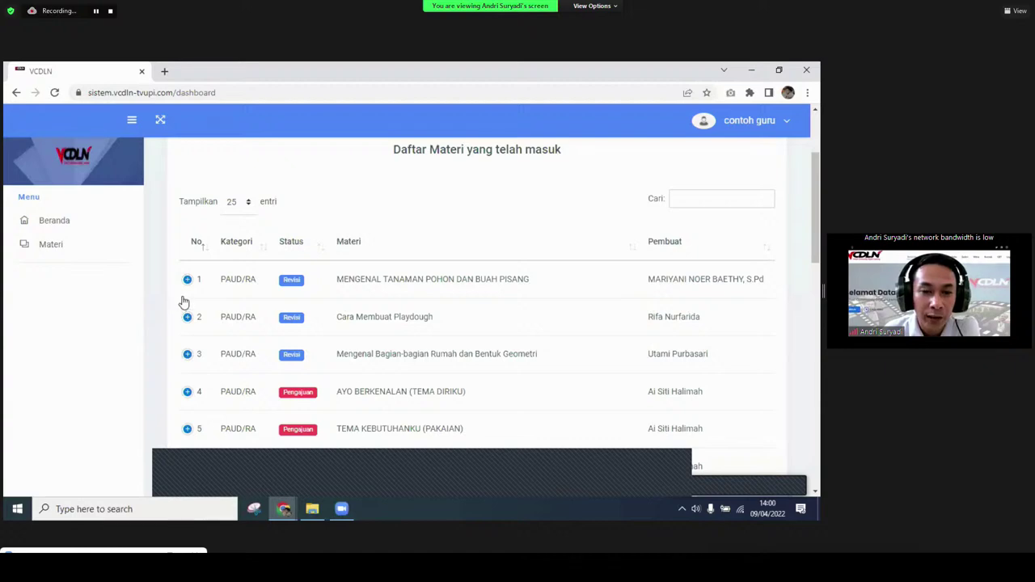
{"action": "scroll", "coordinate": [185, 301], "scroll_direction": "up", "scroll_amount": 1}
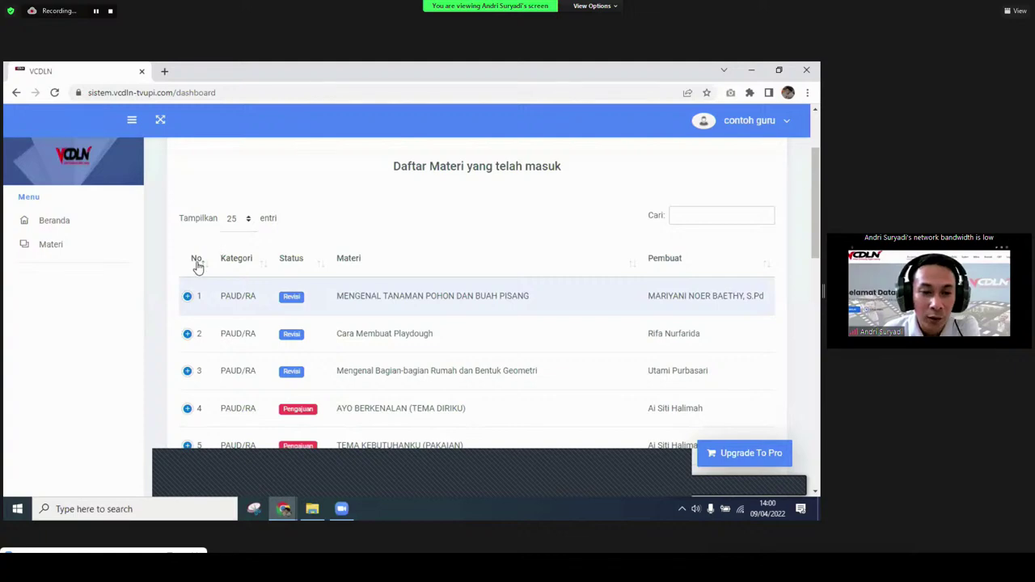
{"action": "scroll", "coordinate": [214, 291], "scroll_direction": "down", "scroll_amount": 3}
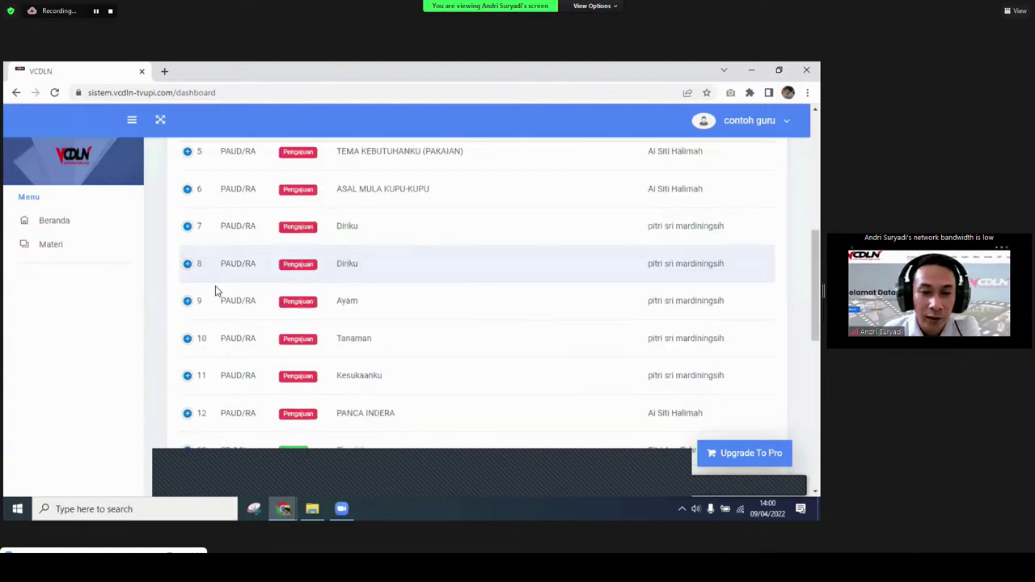
{"action": "scroll", "coordinate": [235, 275], "scroll_direction": "down", "scroll_amount": 4}
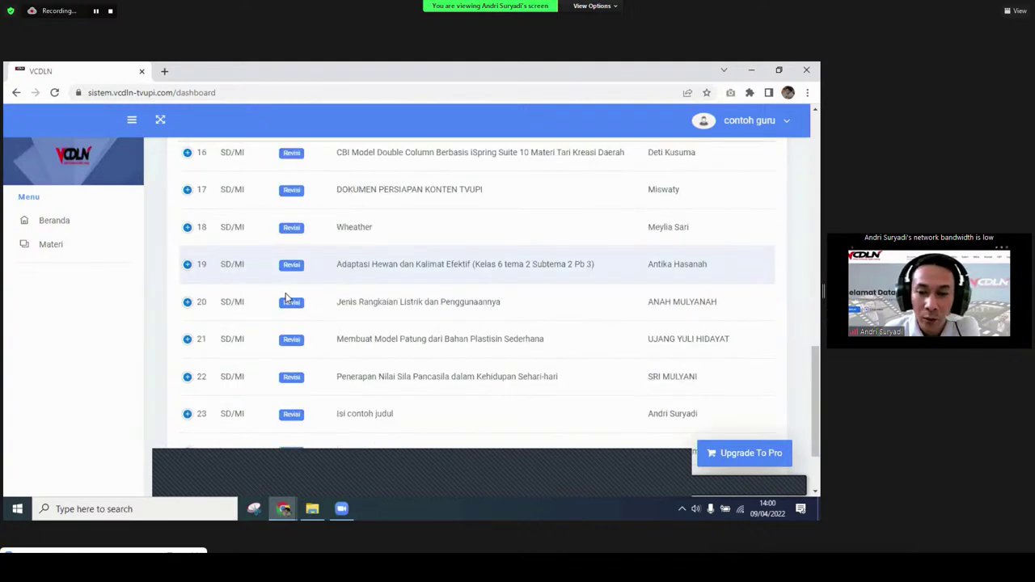
{"action": "scroll", "coordinate": [816, 439], "scroll_direction": "down", "scroll_amount": 1}
{"action": "left_click", "coordinate": [675, 418]}
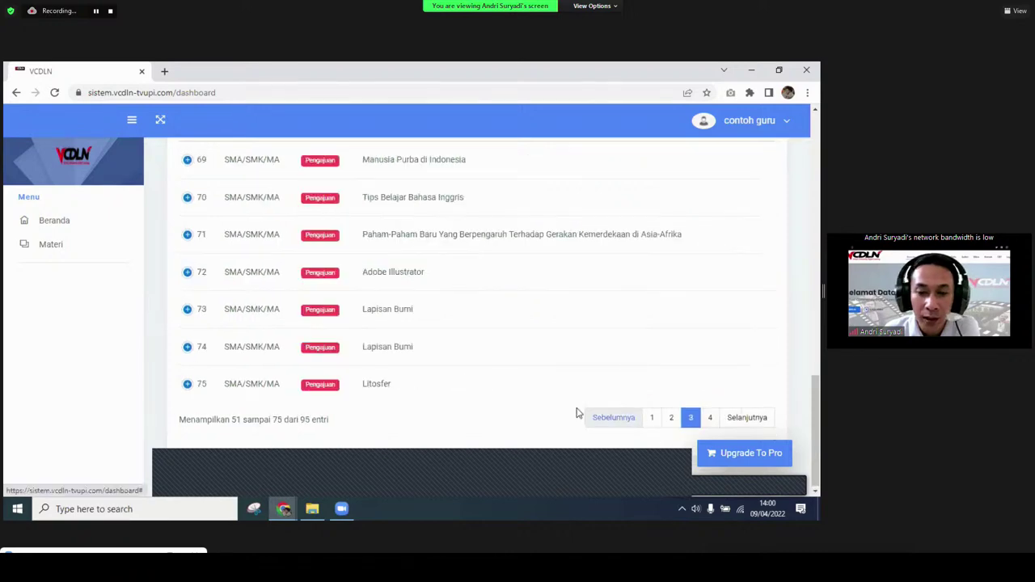
{"action": "left_click", "coordinate": [633, 419]}
{"action": "left_click", "coordinate": [649, 420]}
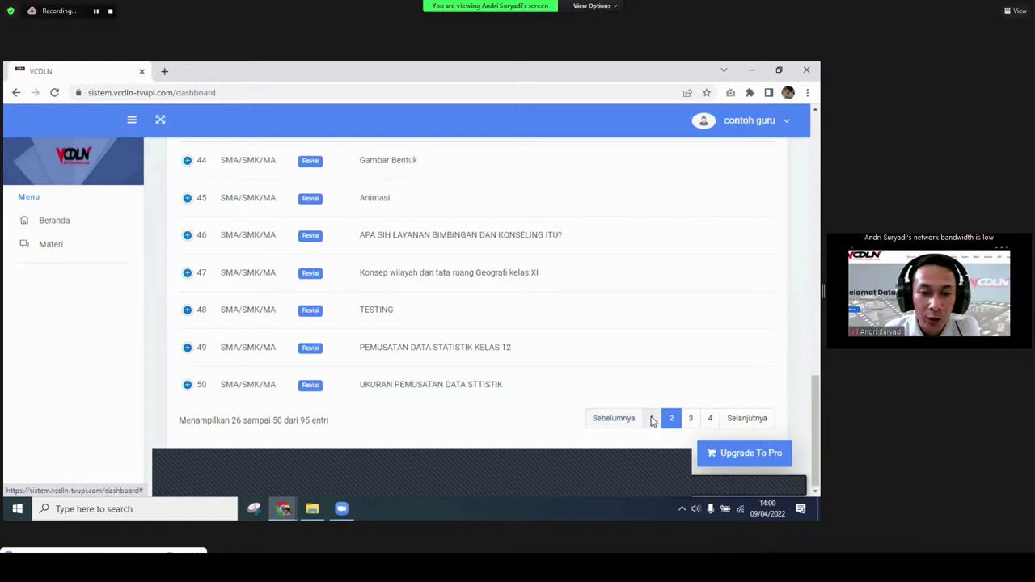
{"action": "scroll", "coordinate": [416, 391], "scroll_direction": "up", "scroll_amount": 9}
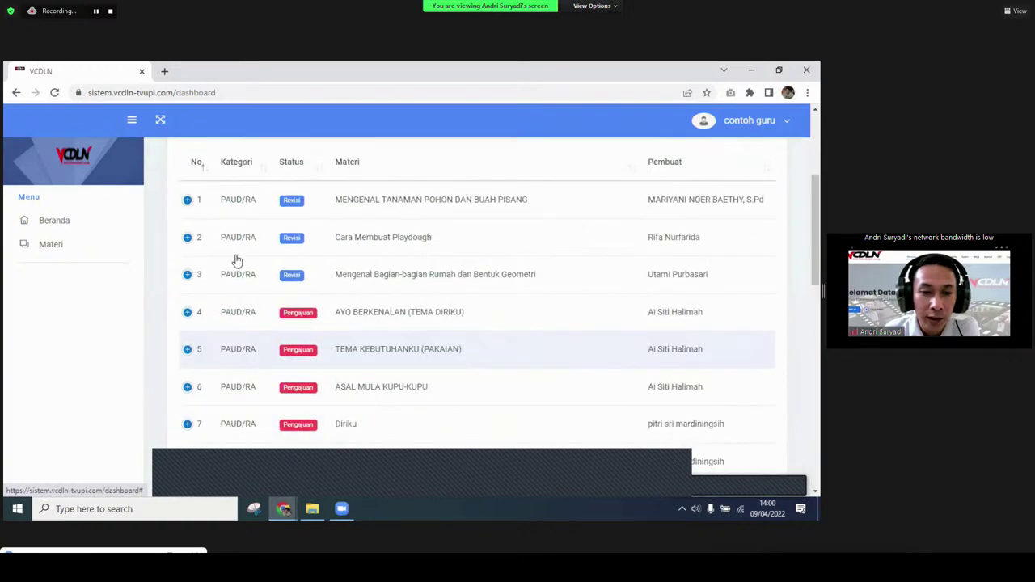
{"action": "scroll", "coordinate": [233, 265], "scroll_direction": "up", "scroll_amount": 2}
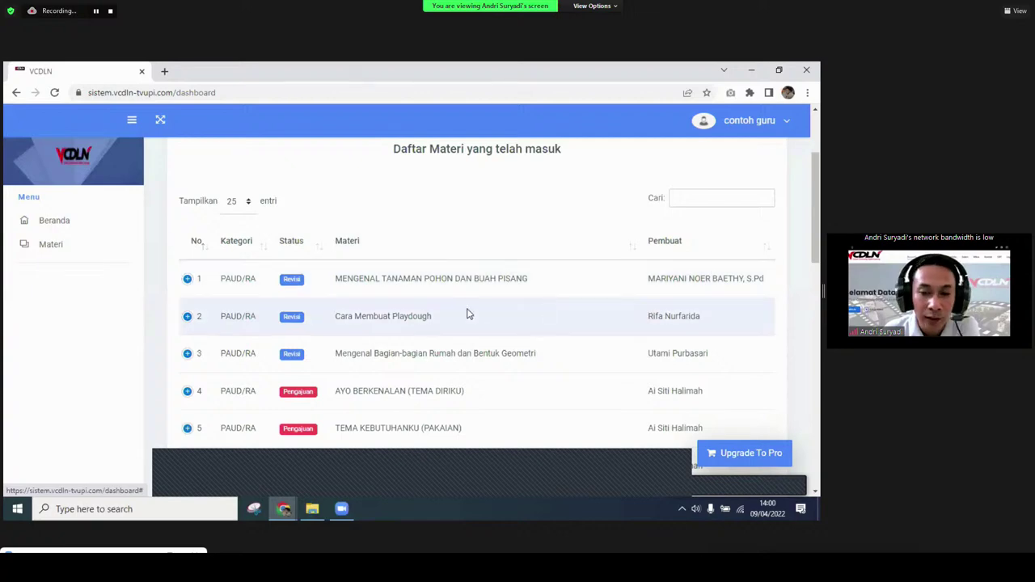
{"action": "scroll", "coordinate": [467, 312], "scroll_direction": "down", "scroll_amount": 5}
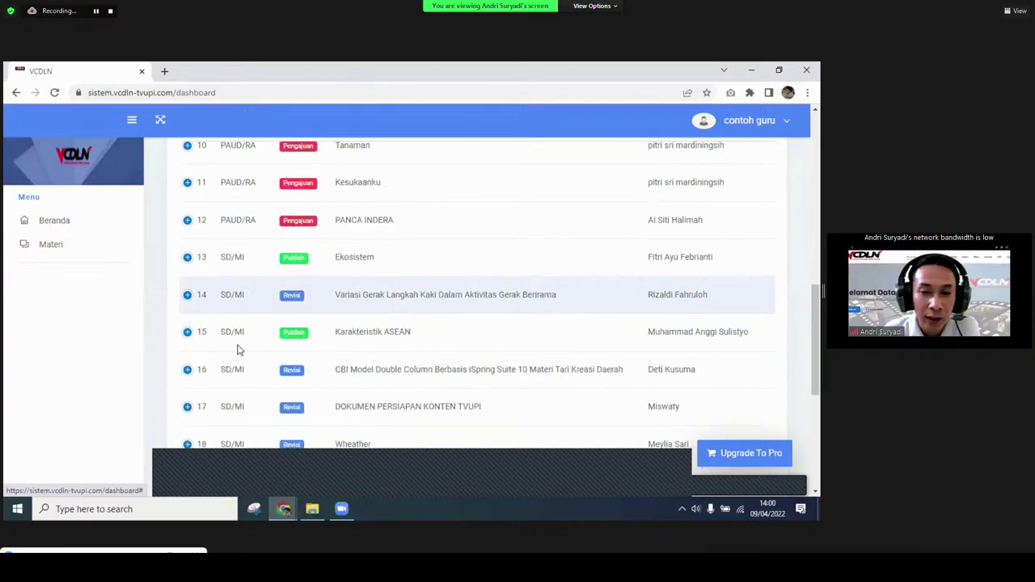
{"action": "scroll", "coordinate": [238, 350], "scroll_direction": "up", "scroll_amount": 6}
{"action": "scroll", "coordinate": [185, 303], "scroll_direction": "down", "scroll_amount": 2}
{"action": "left_click", "coordinate": [187, 296]}
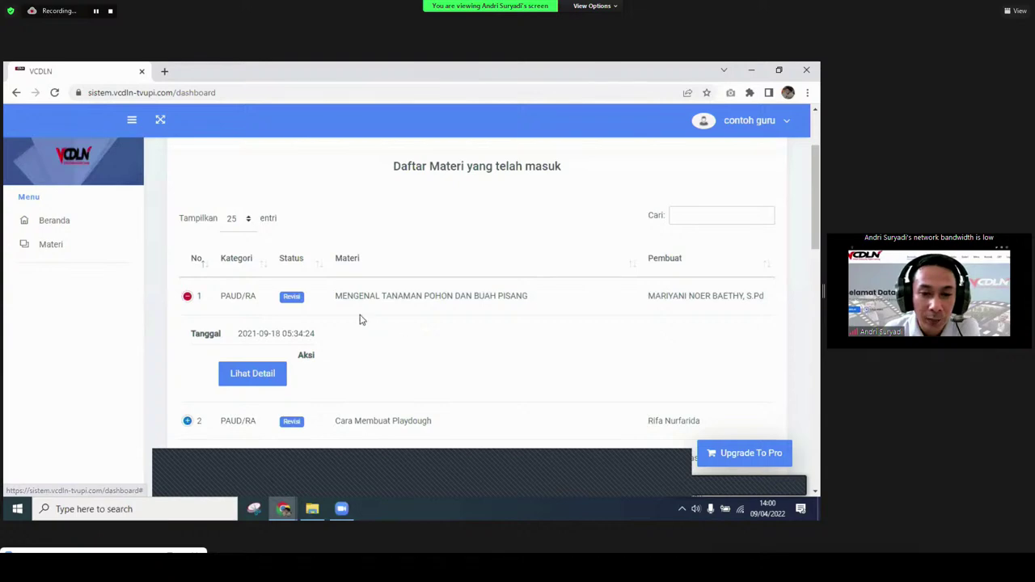
{"action": "scroll", "coordinate": [242, 324], "scroll_direction": "down", "scroll_amount": 3}
{"action": "scroll", "coordinate": [202, 312], "scroll_direction": "up", "scroll_amount": 4}
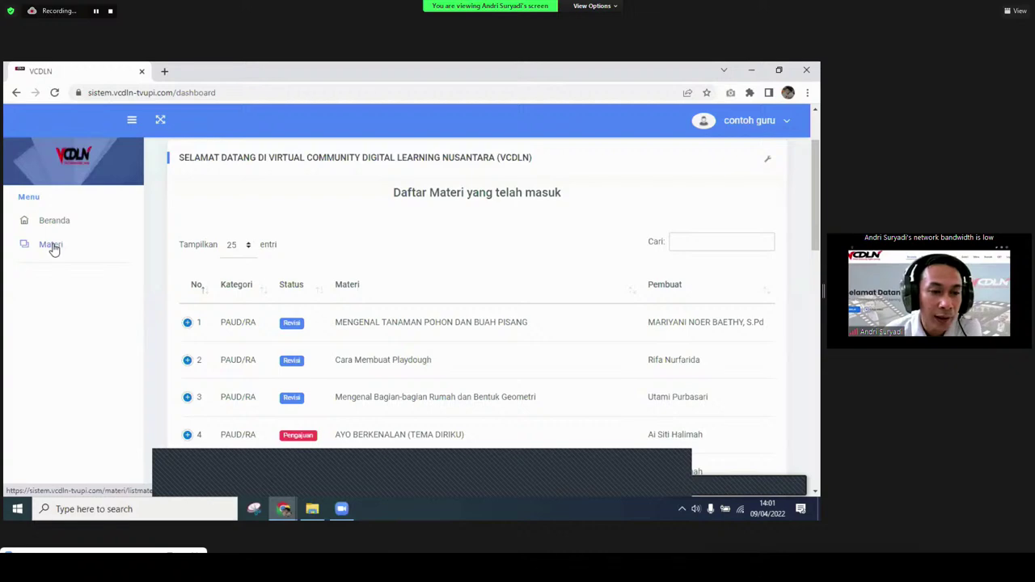
Go to the teacher's Materi list and start a new entry with Tambah Data.
{"action": "left_click", "coordinate": [52, 248]}
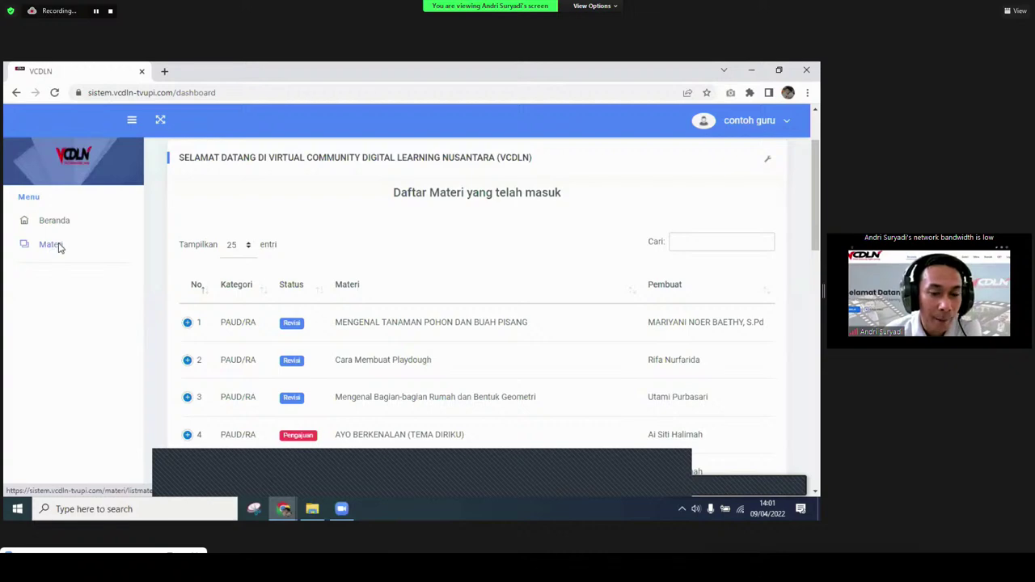
{"action": "scroll", "coordinate": [342, 230], "scroll_direction": "down", "scroll_amount": 1}
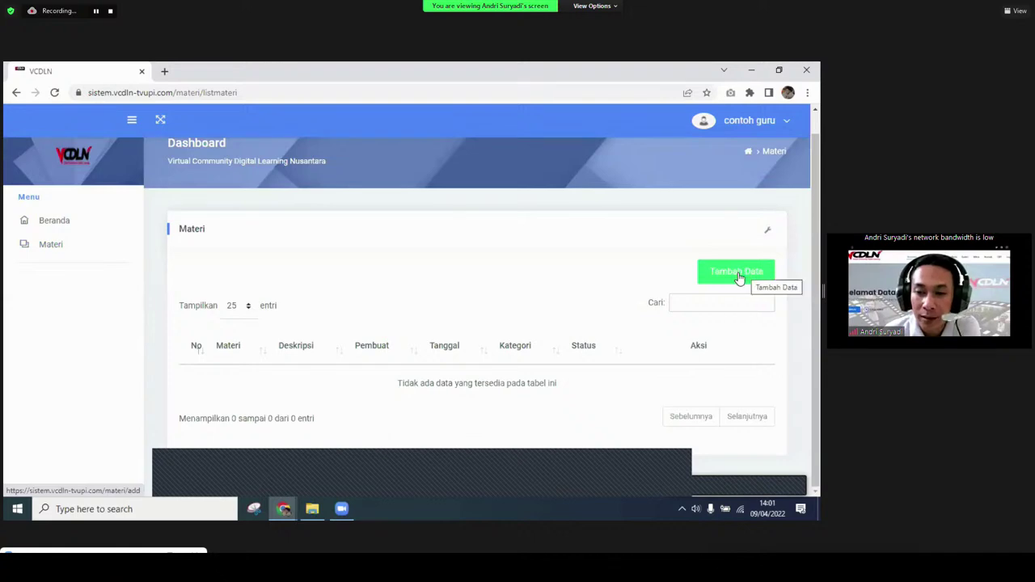
{"action": "left_click", "coordinate": [744, 276]}
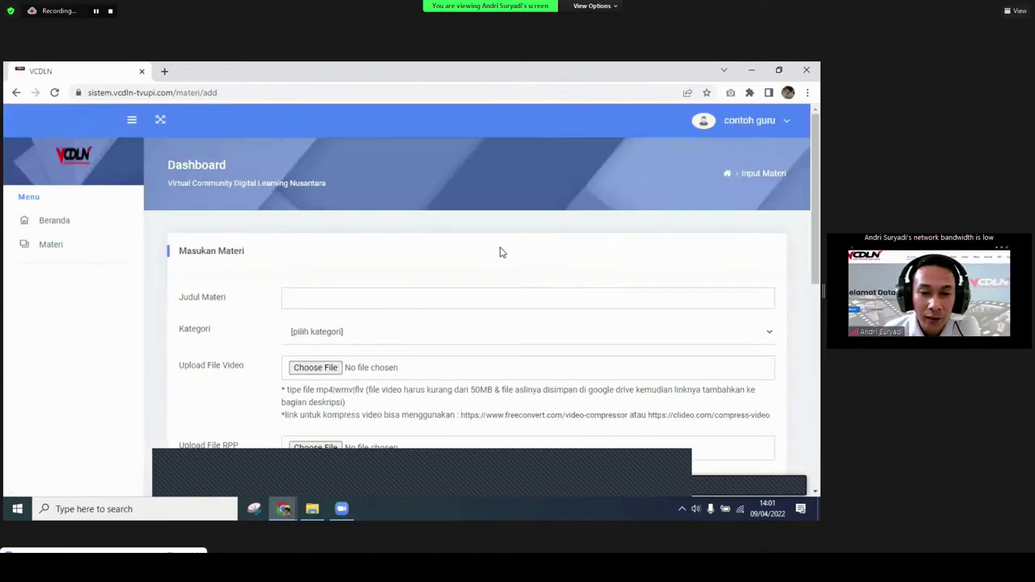
{"action": "scroll", "coordinate": [359, 270], "scroll_direction": "down", "scroll_amount": 2}
{"action": "scroll", "coordinate": [315, 300], "scroll_direction": "up", "scroll_amount": 2}
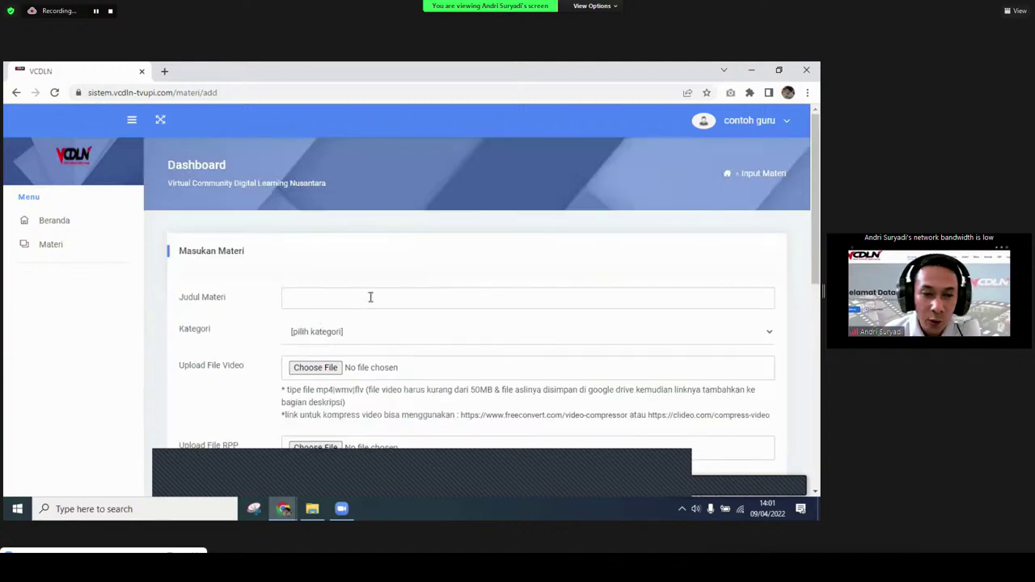
{"action": "scroll", "coordinate": [307, 271], "scroll_direction": "down", "scroll_amount": 2}
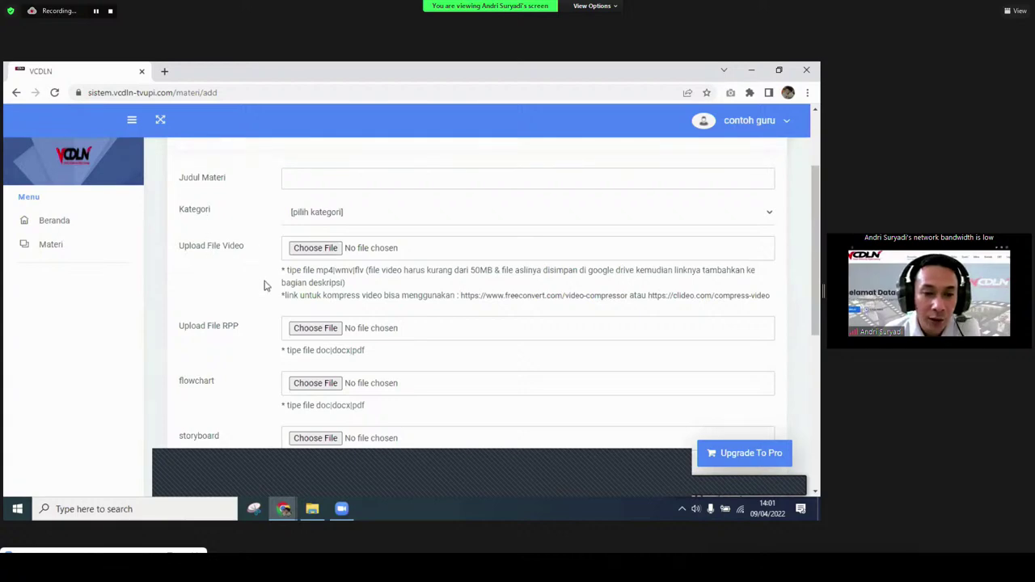
{"action": "scroll", "coordinate": [217, 220], "scroll_direction": "down", "scroll_amount": 2}
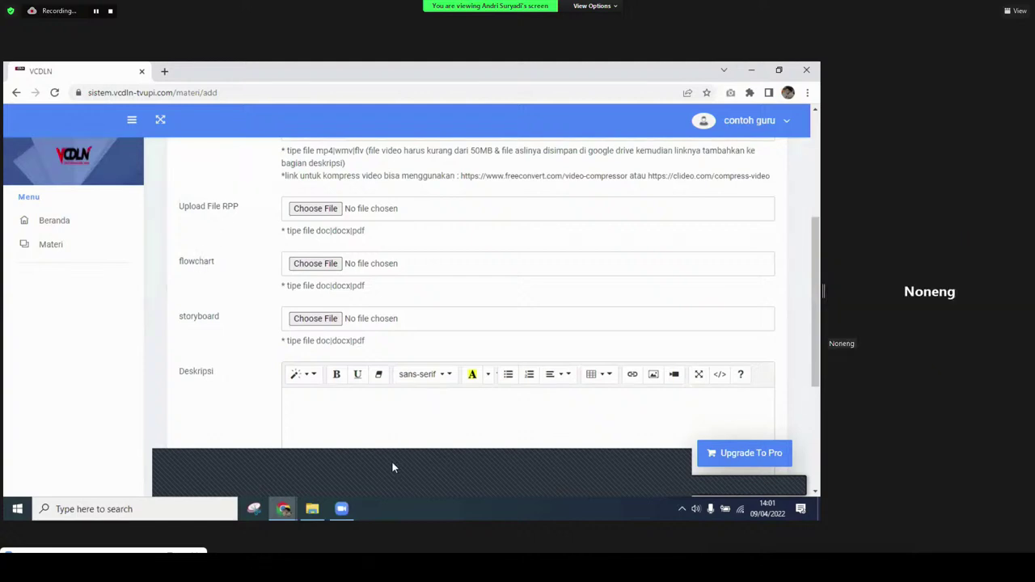
{"action": "left_click", "coordinate": [476, 316]}
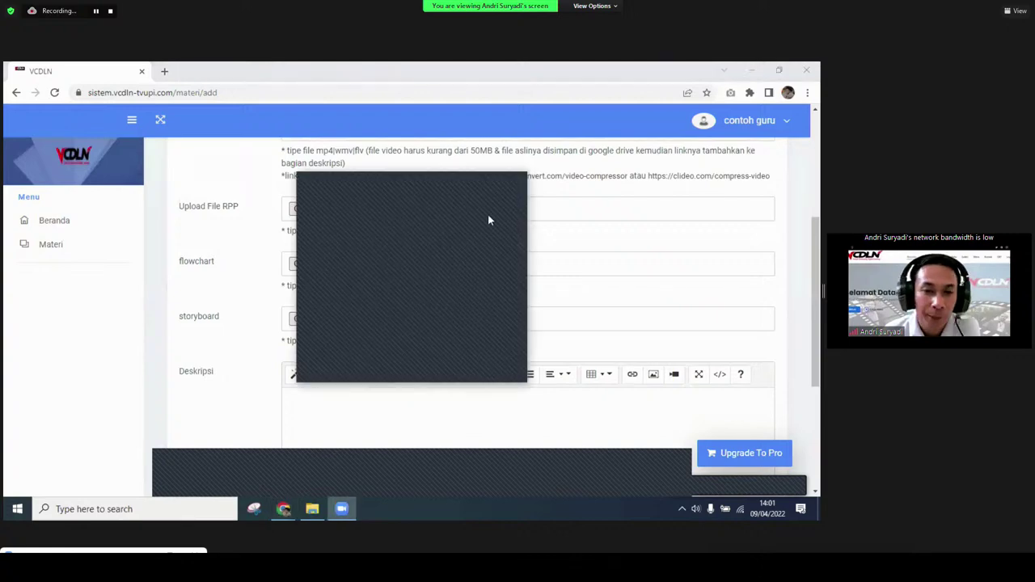
{"action": "key", "text": "Escape"}
{"action": "scroll", "coordinate": [411, 288], "scroll_direction": "up", "scroll_amount": 3}
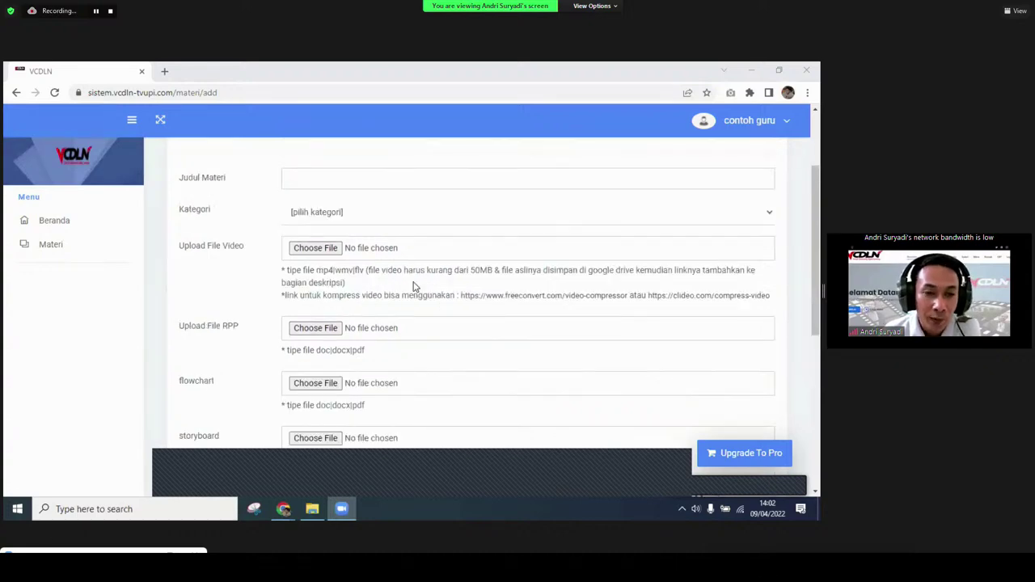
{"action": "scroll", "coordinate": [420, 272], "scroll_direction": "up", "scroll_amount": 2}
{"action": "scroll", "coordinate": [423, 267], "scroll_direction": "down", "scroll_amount": 2}
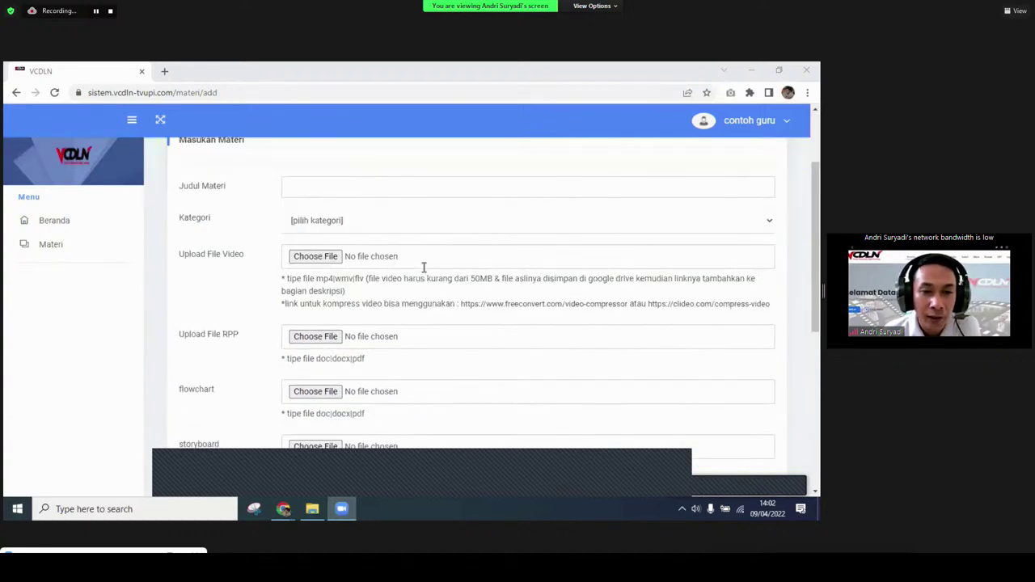
{"action": "scroll", "coordinate": [423, 268], "scroll_direction": "up", "scroll_amount": 2}
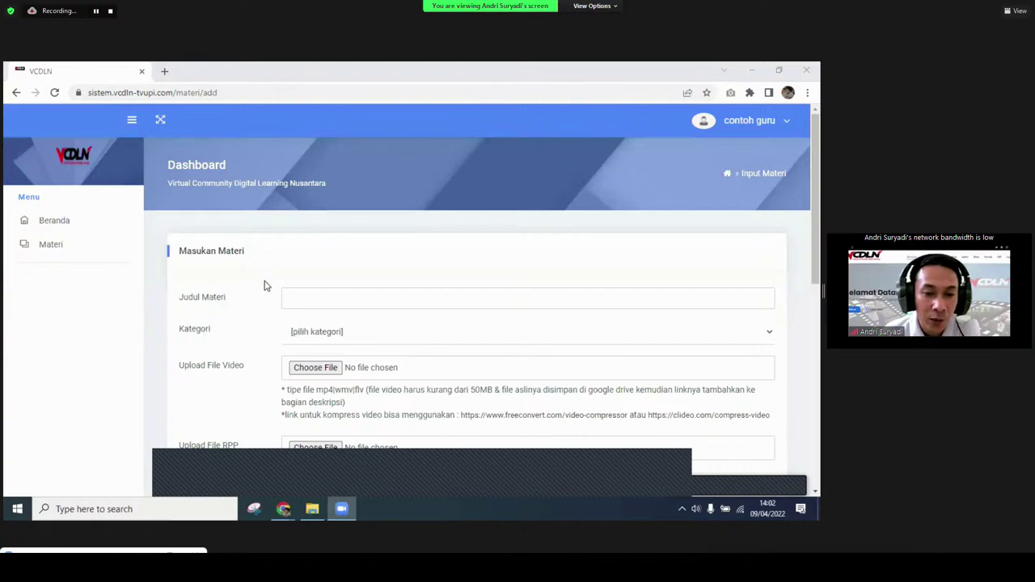
{"action": "scroll", "coordinate": [214, 215], "scroll_direction": "down", "scroll_amount": 3}
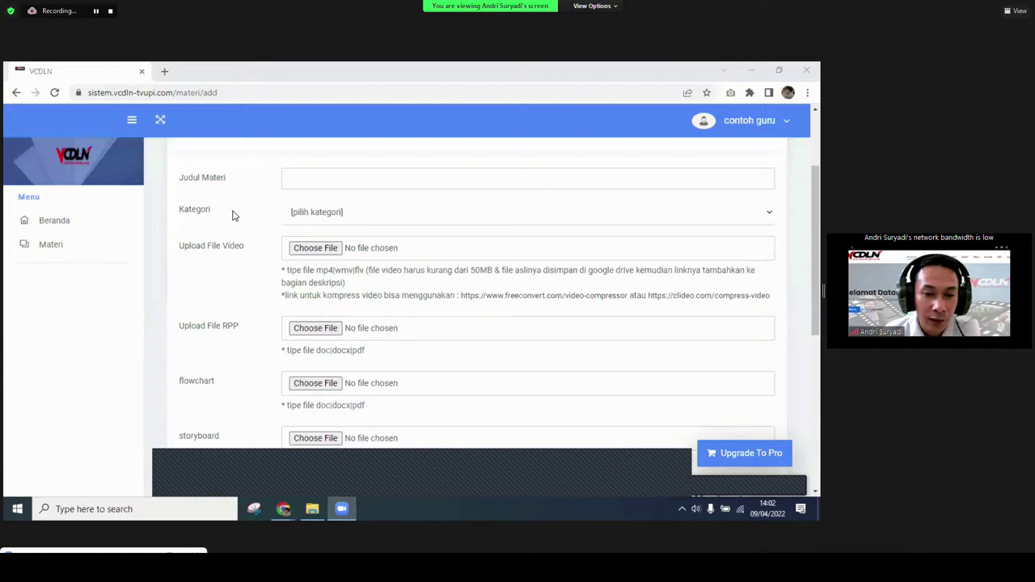
{"action": "scroll", "coordinate": [232, 215], "scroll_direction": "down", "scroll_amount": 3}
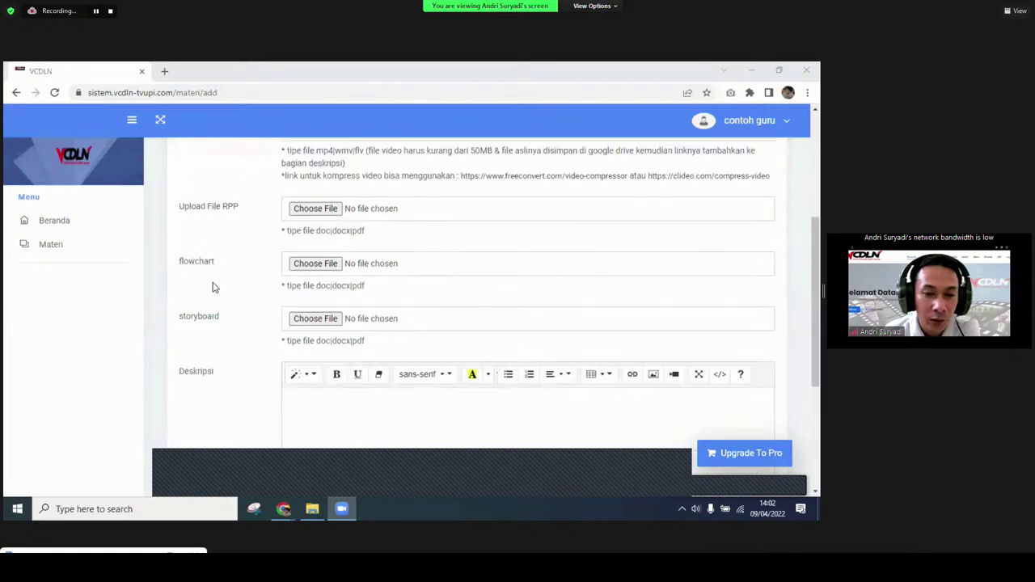
{"action": "scroll", "coordinate": [240, 323], "scroll_direction": "down", "scroll_amount": 6}
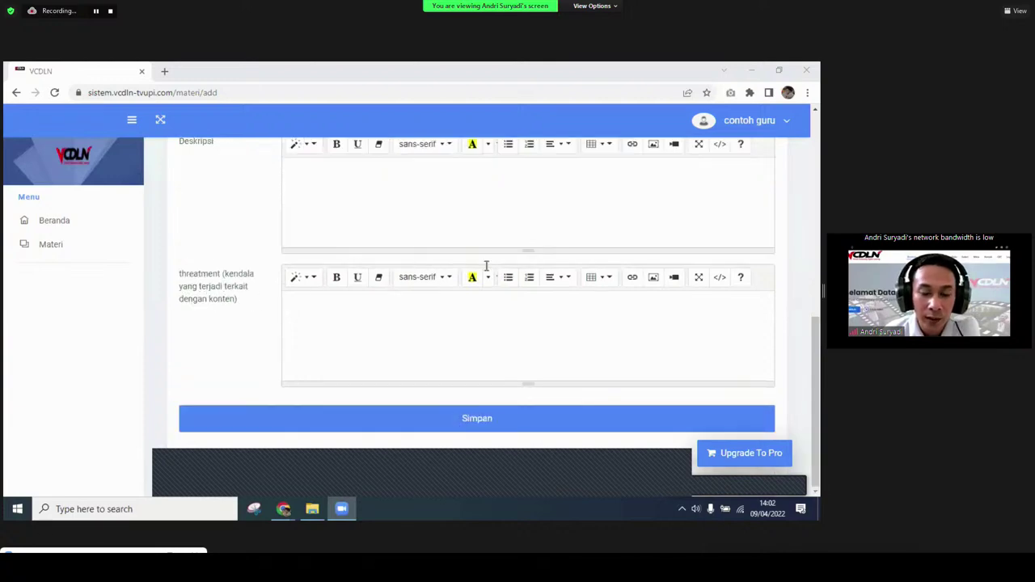
{"action": "scroll", "coordinate": [502, 259], "scroll_direction": "up", "scroll_amount": 10}
{"action": "scroll", "coordinate": [454, 283], "scroll_direction": "down", "scroll_amount": 2}
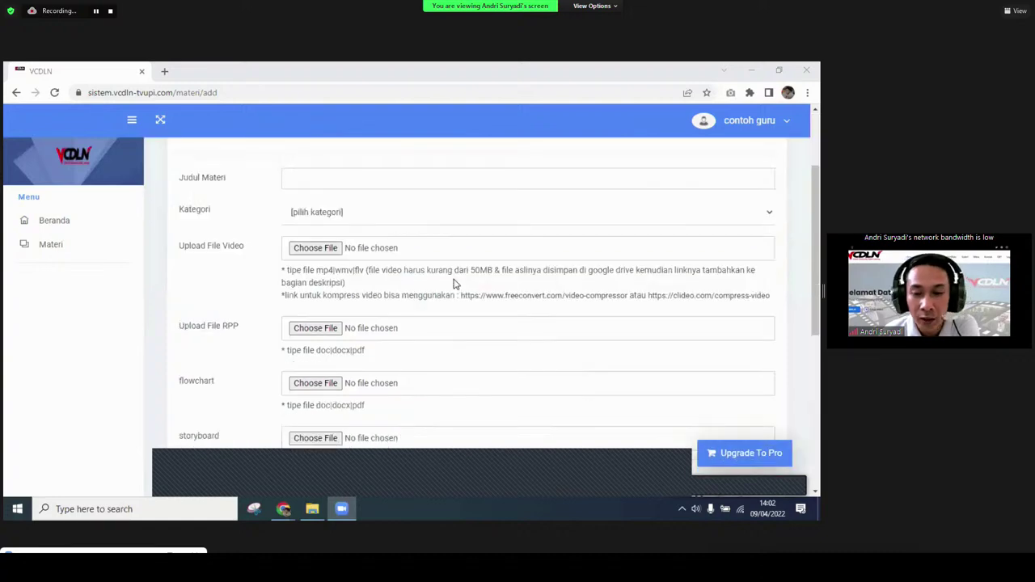
{"action": "scroll", "coordinate": [455, 283], "scroll_direction": "down", "scroll_amount": 1}
{"action": "scroll", "coordinate": [390, 327], "scroll_direction": "down", "scroll_amount": 3}
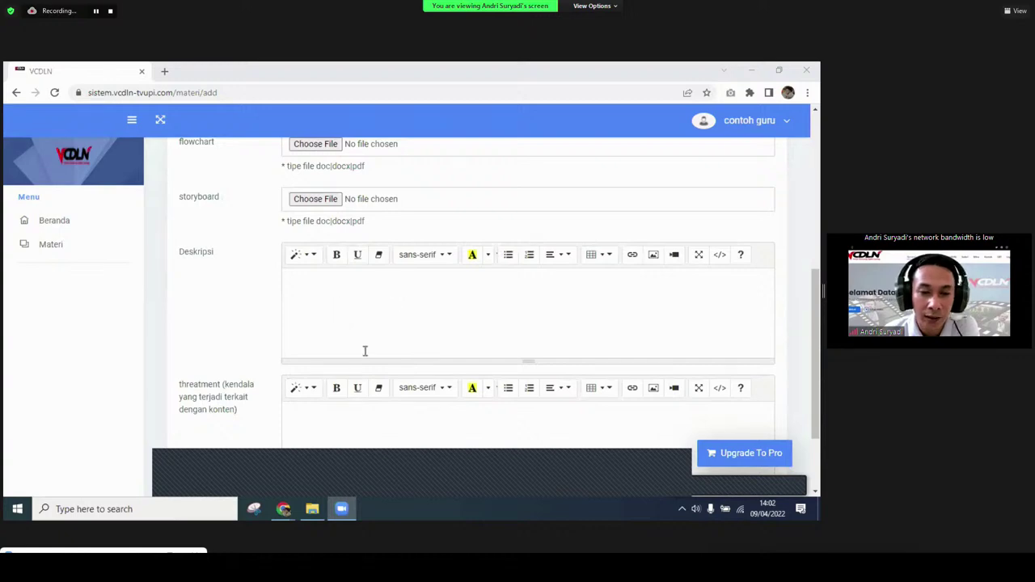
{"action": "scroll", "coordinate": [365, 351], "scroll_direction": "down", "scroll_amount": 2}
{"action": "scroll", "coordinate": [365, 340], "scroll_direction": "up", "scroll_amount": 5}
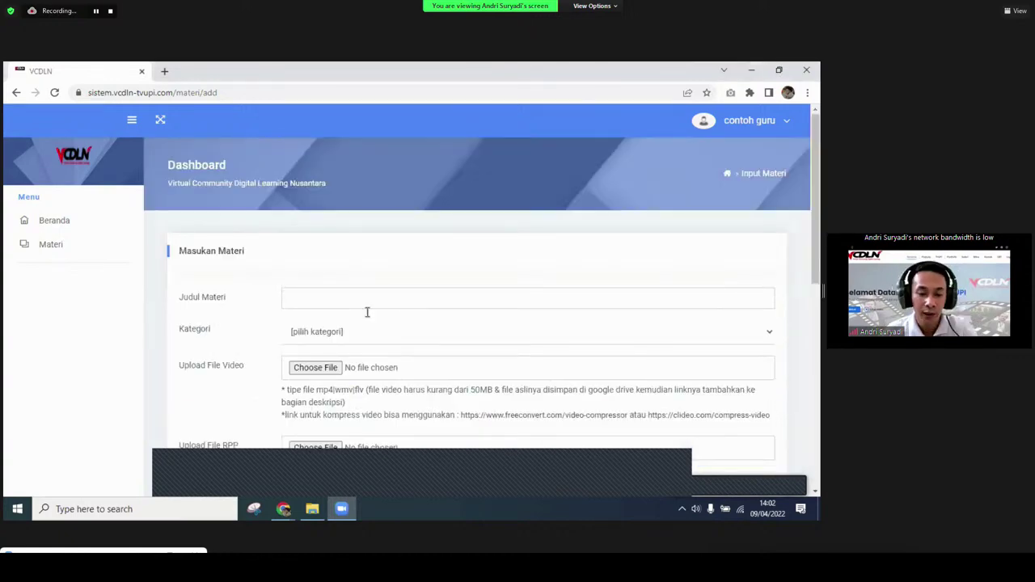
Title the material 'contoh materi guru' and set its Kategori to PAUD/RA.
{"action": "left_click", "coordinate": [366, 306]}
{"action": "type", "text": "con"}
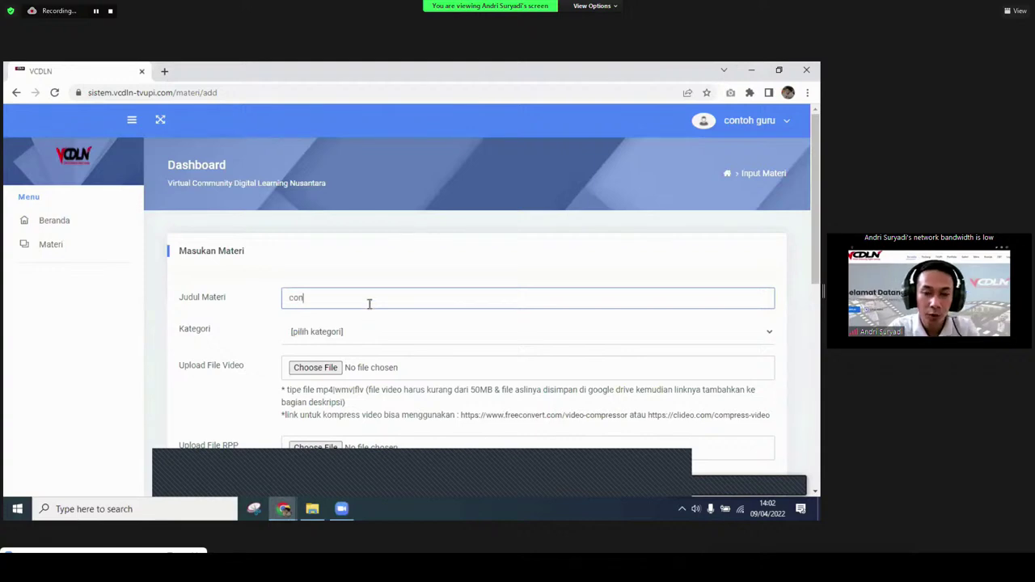
{"action": "type", "text": "toh materi guru contoh"}
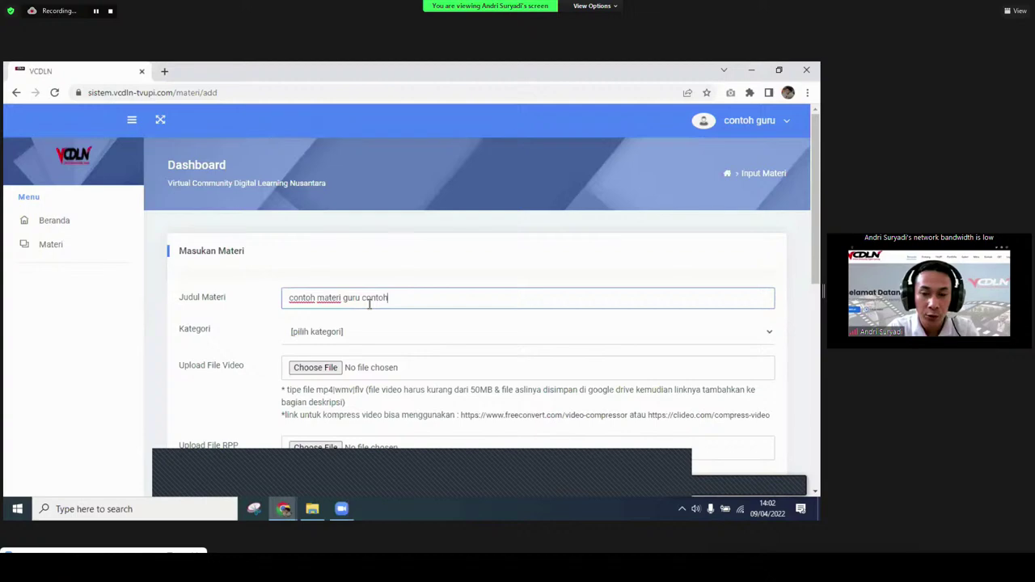
{"action": "left_click", "coordinate": [361, 347]}
{"action": "key", "text": "Down"}
{"action": "key", "text": "Down"}
{"action": "key", "text": "Down"}
{"action": "key", "text": "Down"}
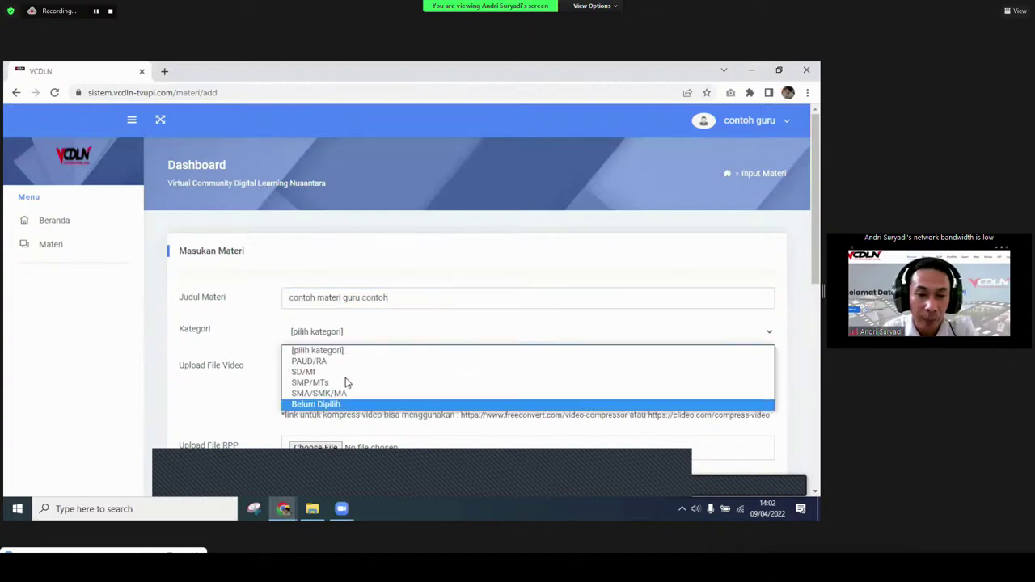
{"action": "key", "text": "Return"}
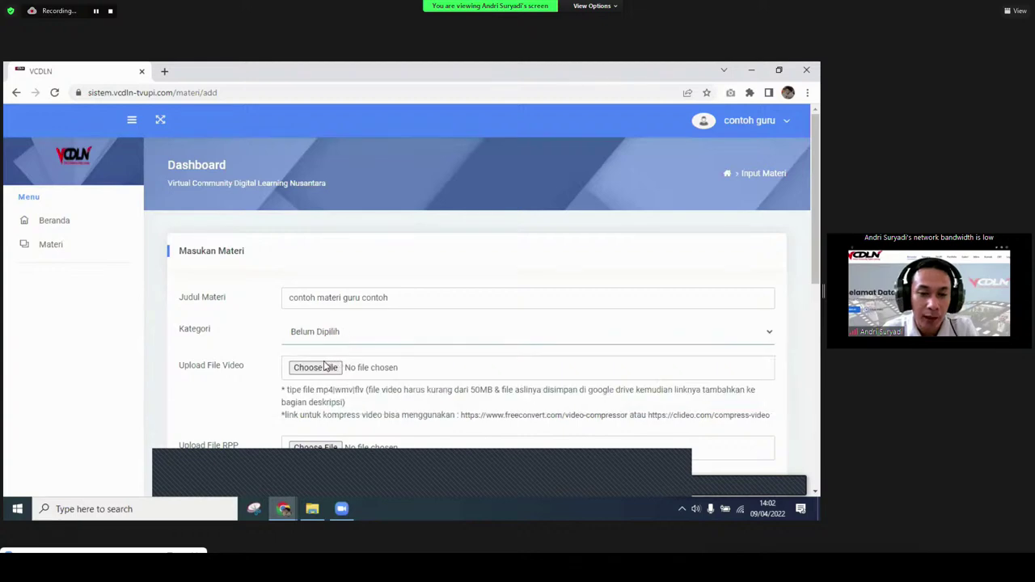
{"action": "key", "text": "alt+Down"}
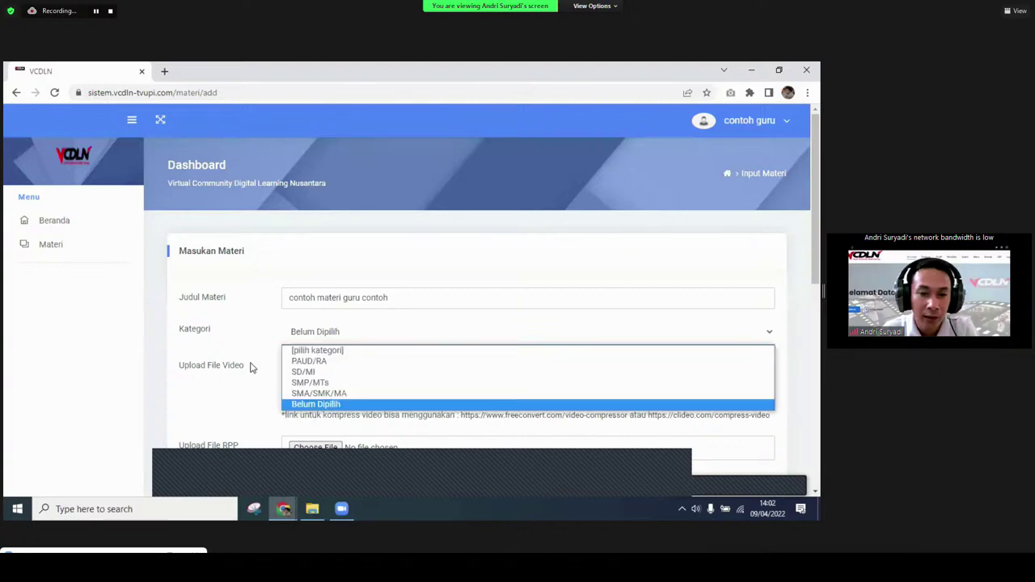
{"action": "key", "text": "Up"}
{"action": "key", "text": "Up"}
{"action": "key", "text": "Up"}
{"action": "key", "text": "Up"}
{"action": "key", "text": "Return"}
{"action": "scroll", "coordinate": [234, 259], "scroll_direction": "down", "scroll_amount": 2}
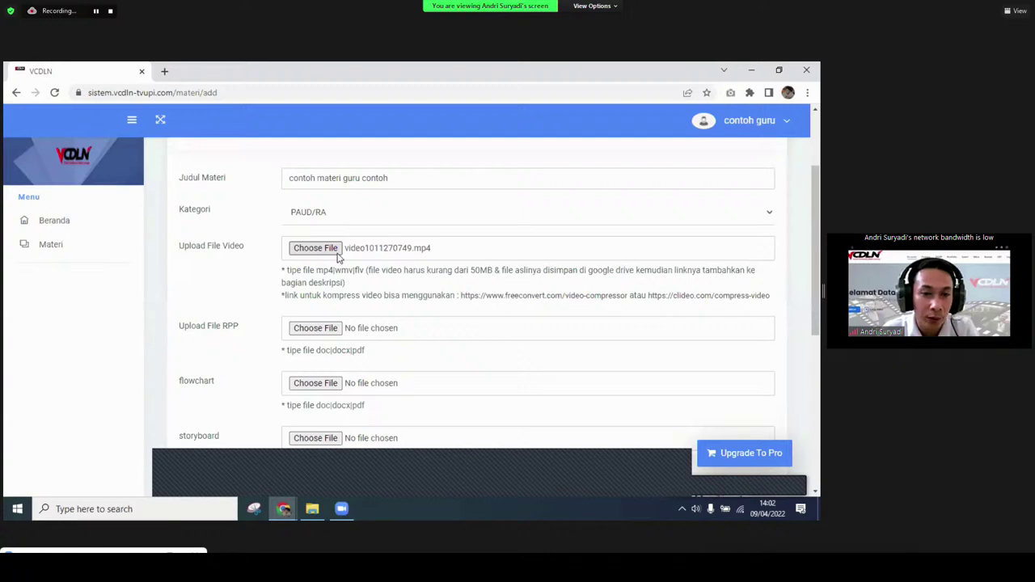
Attach formatif.docx as the RPP document and enter 'isi' as the treatment text.
{"action": "left_click", "coordinate": [335, 251]}
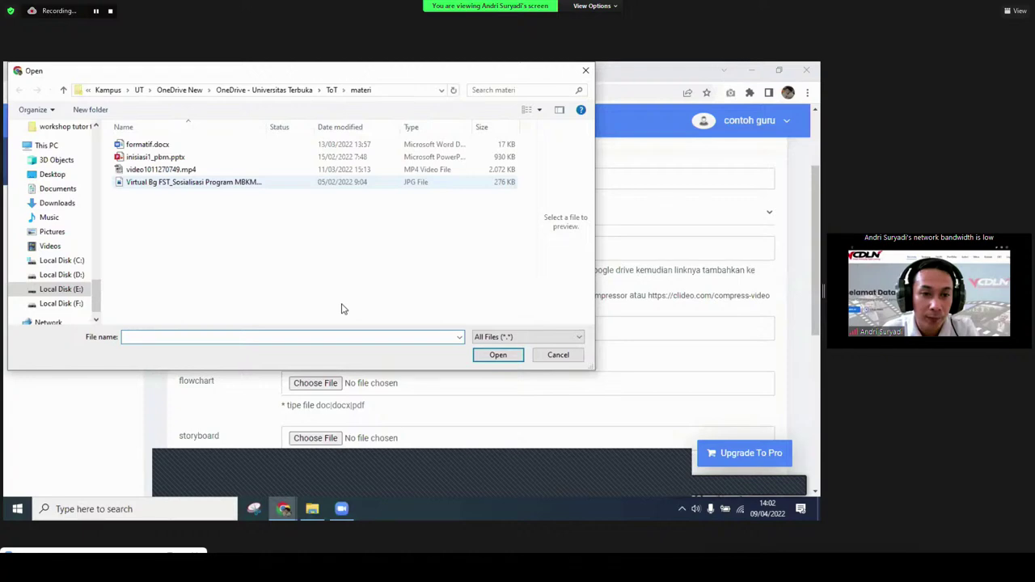
{"action": "double_click", "coordinate": [162, 144]}
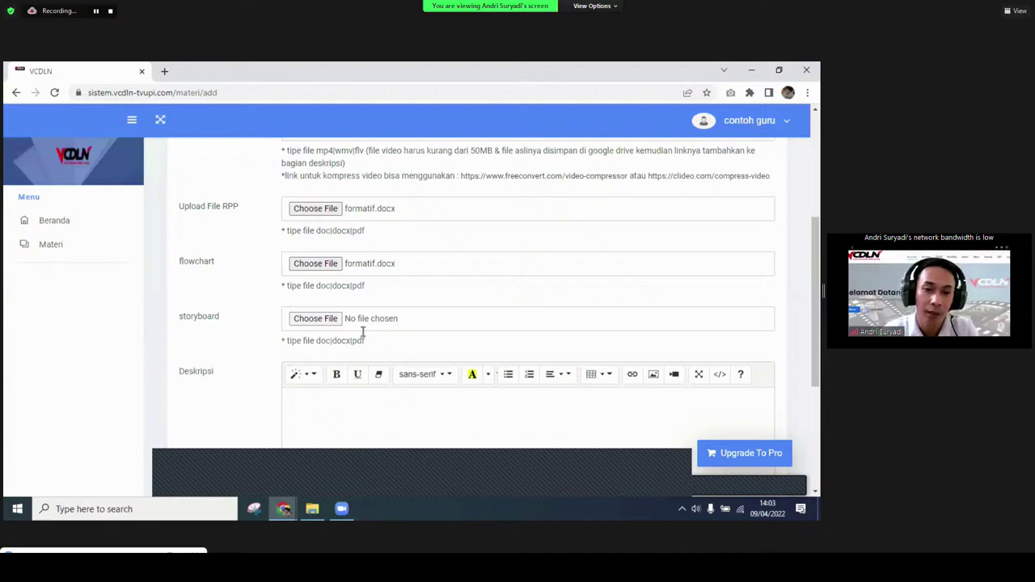
{"action": "scroll", "coordinate": [362, 331], "scroll_direction": "down", "scroll_amount": 3}
{"action": "type", "text": "isi"}
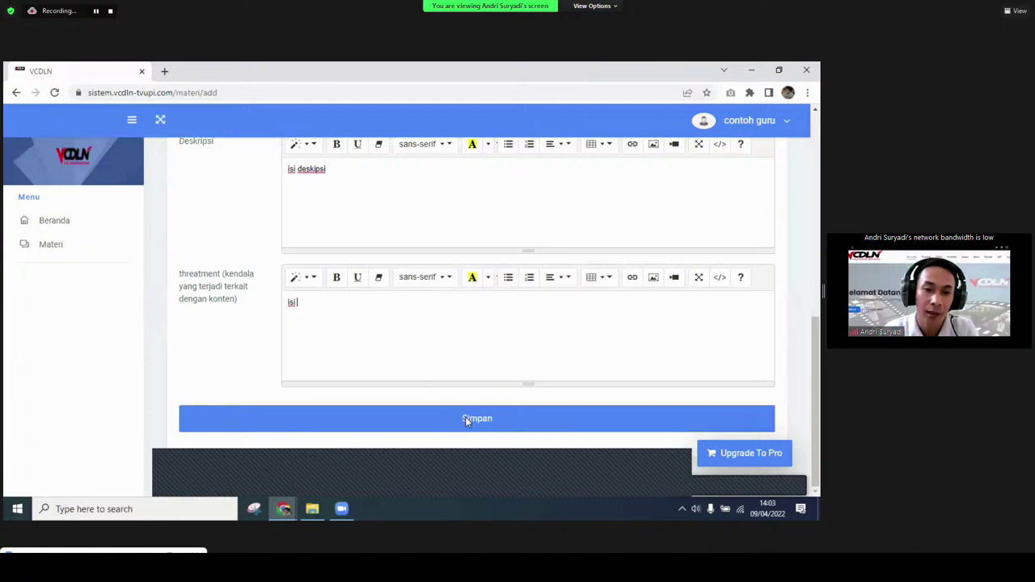
Save the material with Simpan and expand its new row to reveal the action buttons.
{"action": "left_click", "coordinate": [466, 418]}
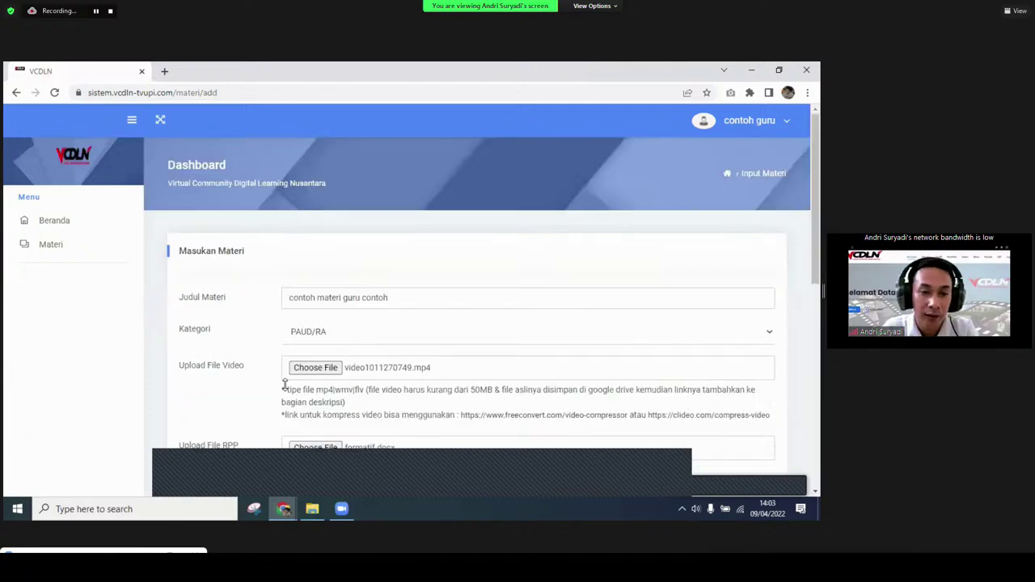
{"action": "scroll", "coordinate": [284, 385], "scroll_direction": "down", "scroll_amount": 10}
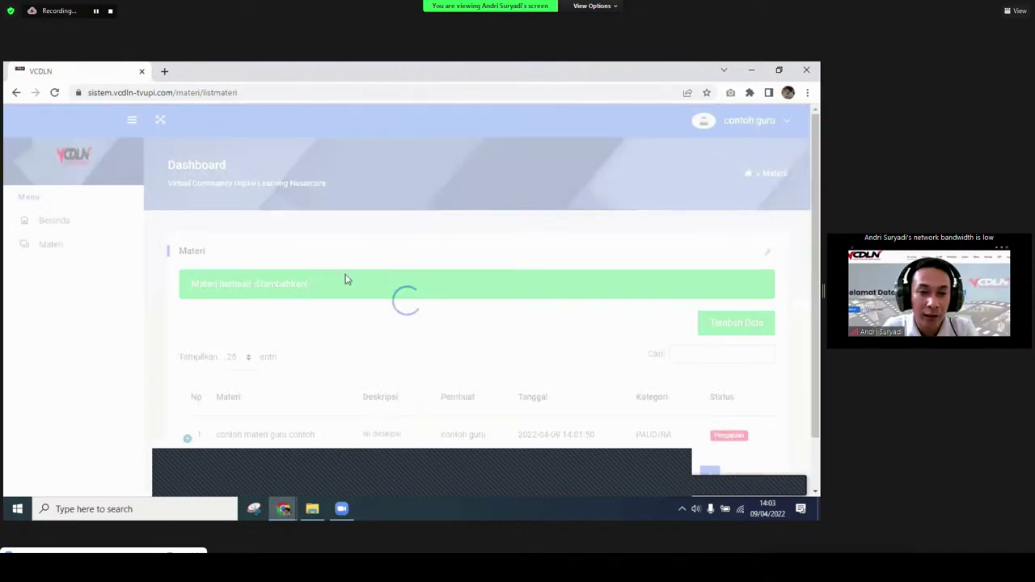
{"action": "scroll", "coordinate": [382, 258], "scroll_direction": "down", "scroll_amount": 1}
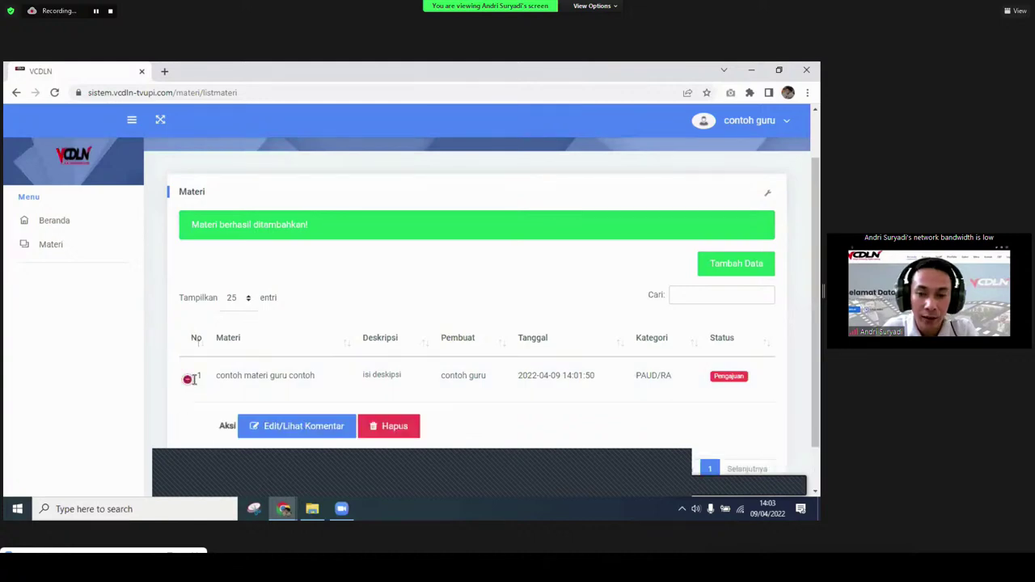
{"action": "left_click", "coordinate": [187, 379]}
{"action": "scroll", "coordinate": [202, 380], "scroll_direction": "down", "scroll_amount": 1}
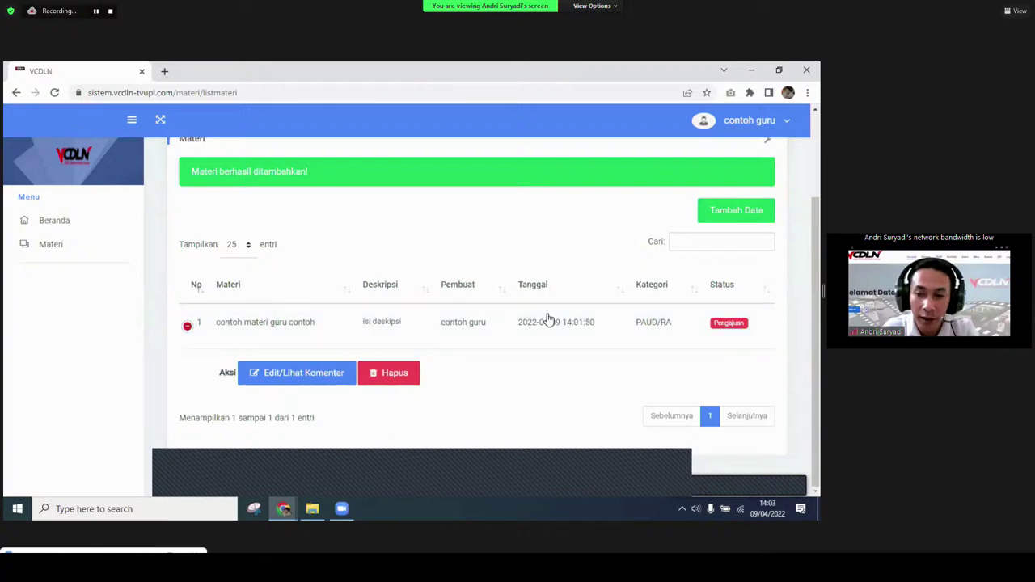
{"action": "left_click", "coordinate": [294, 371]}
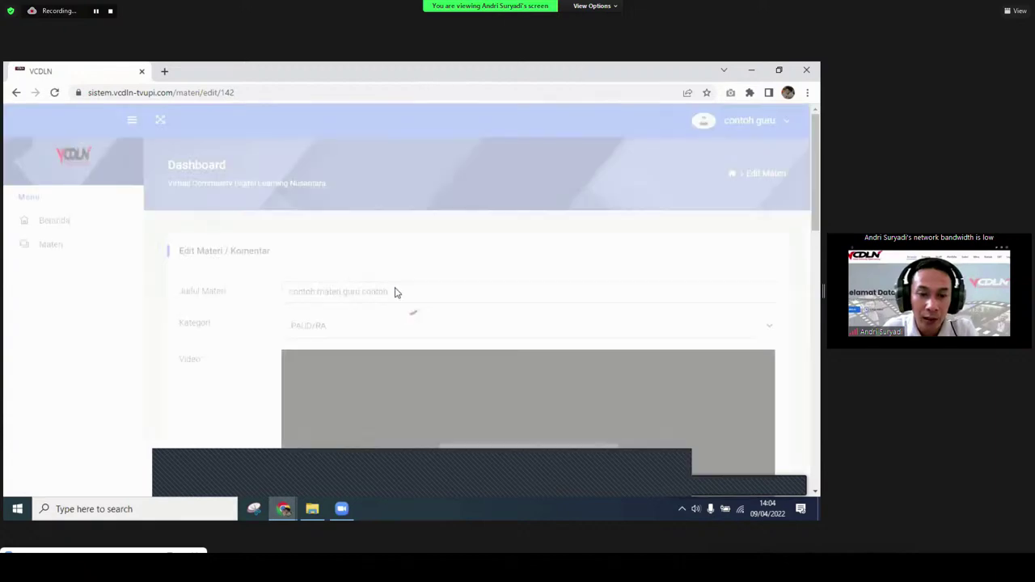
{"action": "scroll", "coordinate": [419, 268], "scroll_direction": "down", "scroll_amount": 2}
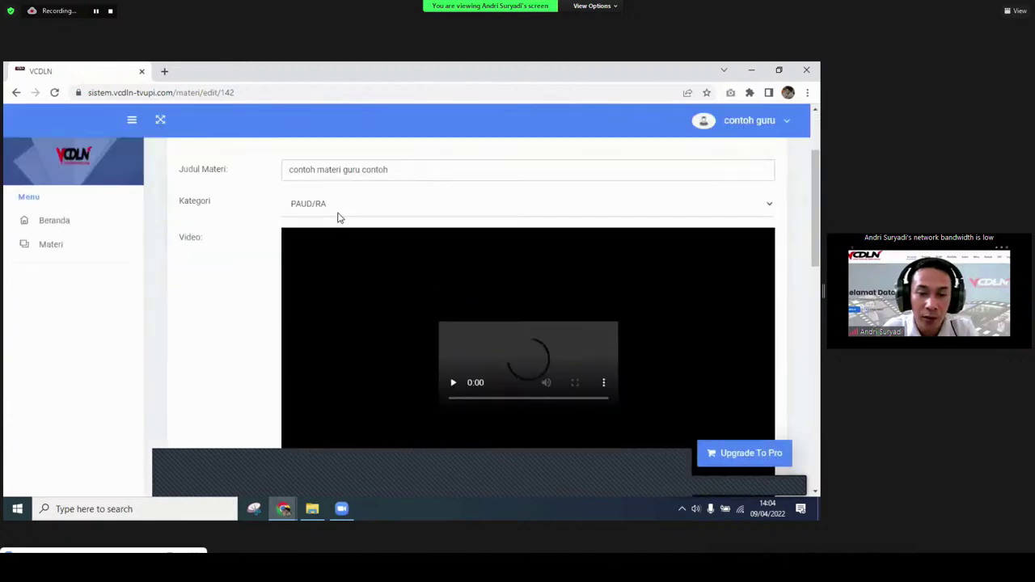
{"action": "scroll", "coordinate": [341, 216], "scroll_direction": "down", "scroll_amount": 2}
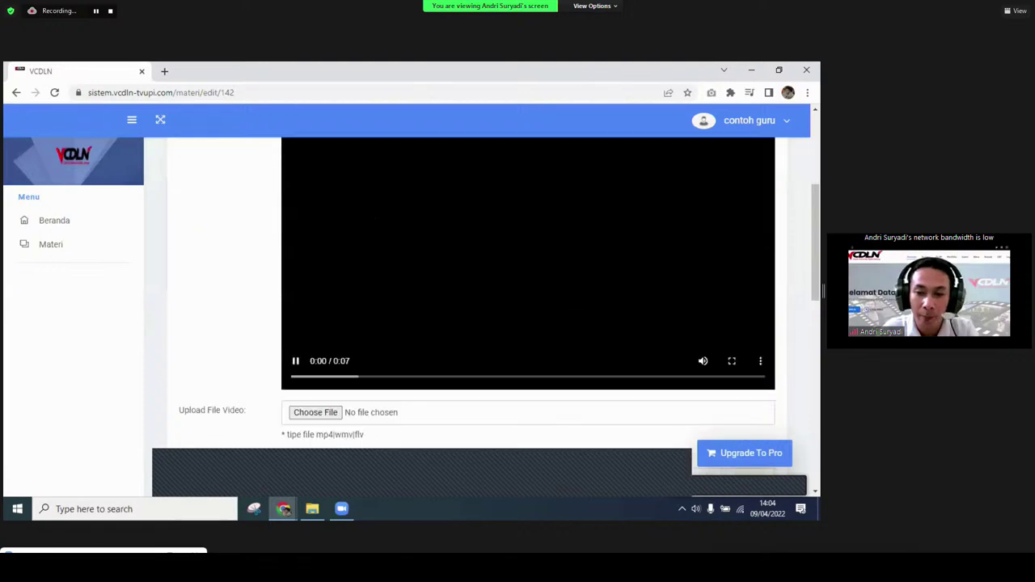
{"action": "scroll", "coordinate": [429, 358], "scroll_direction": "up", "scroll_amount": 1}
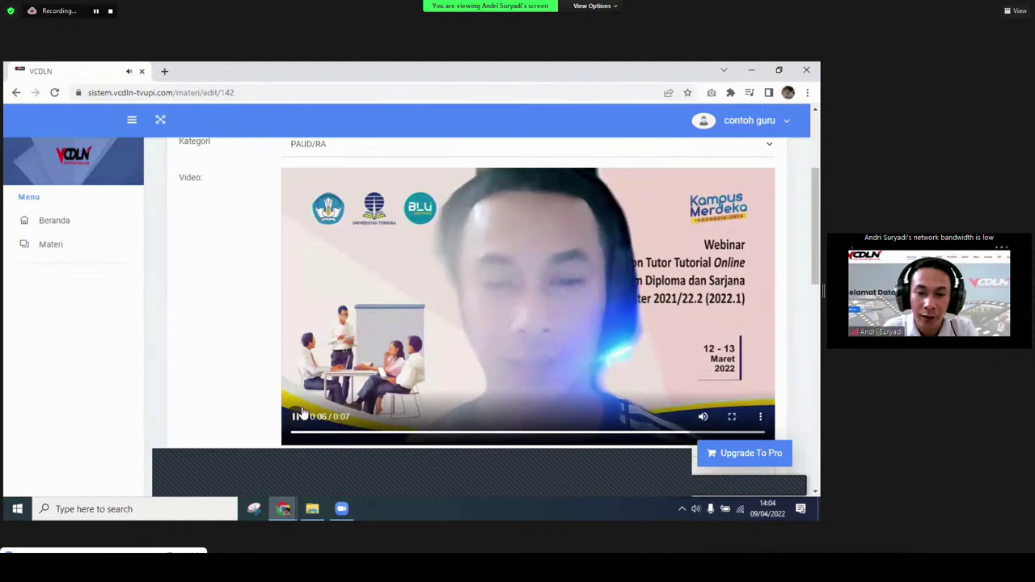
{"action": "scroll", "coordinate": [267, 368], "scroll_direction": "down", "scroll_amount": 1}
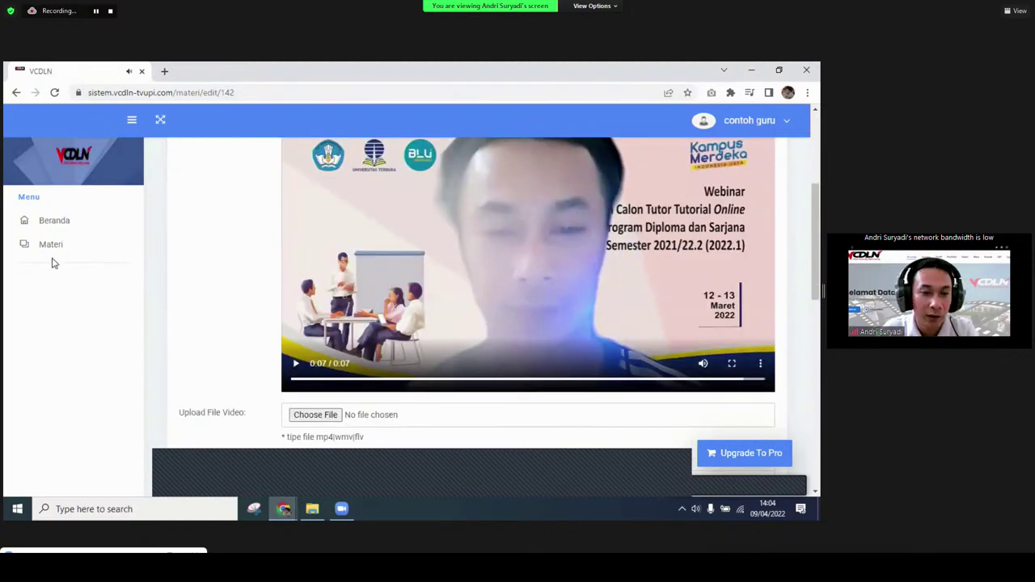
{"action": "scroll", "coordinate": [51, 261], "scroll_direction": "down", "scroll_amount": 7}
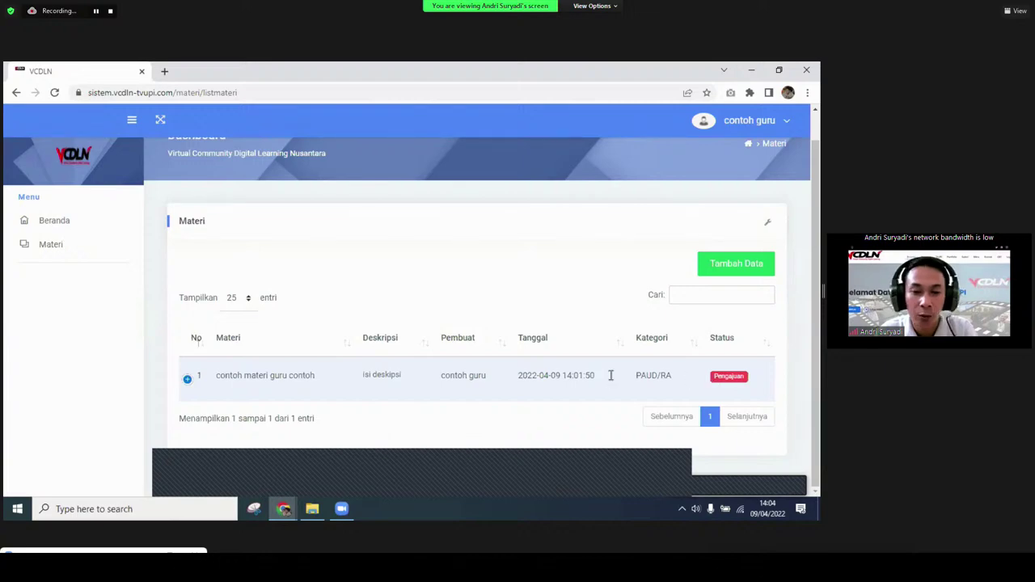
Go to the teacher's Profil page and review its saved details and Ubah Password section.
{"action": "scroll", "coordinate": [277, 342], "scroll_direction": "up", "scroll_amount": 1}
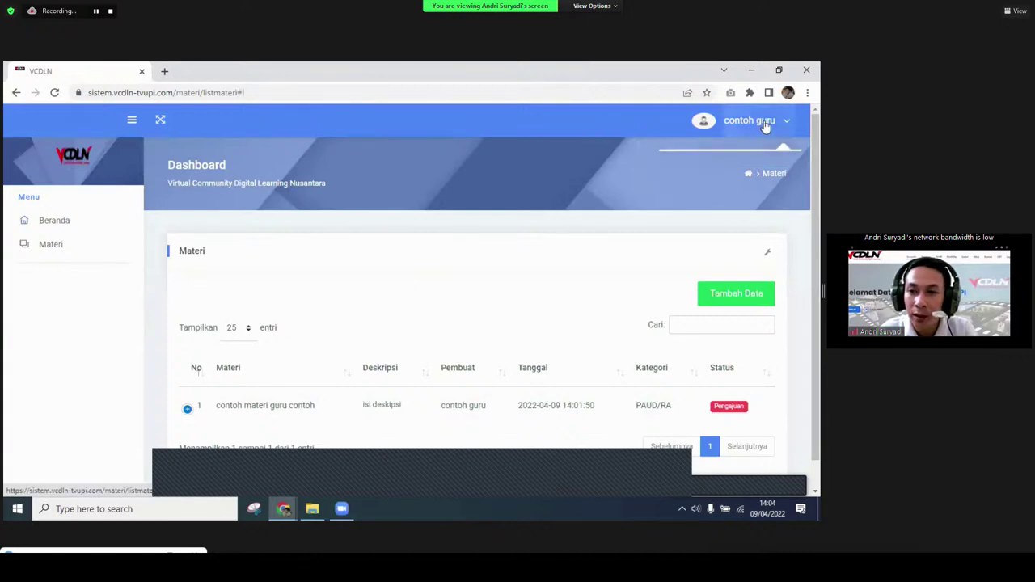
{"action": "left_click", "coordinate": [696, 129]}
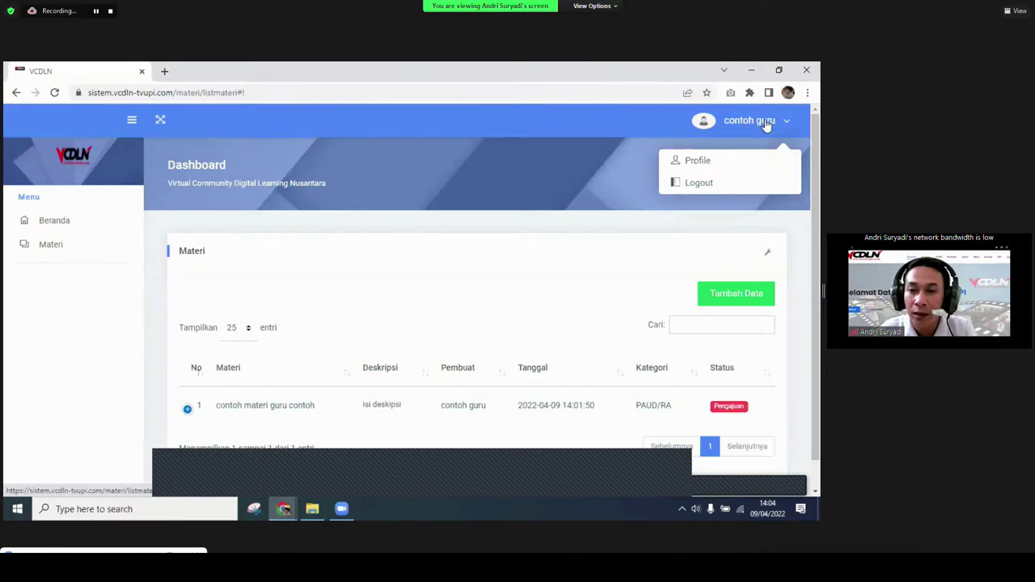
{"action": "left_click", "coordinate": [710, 161]}
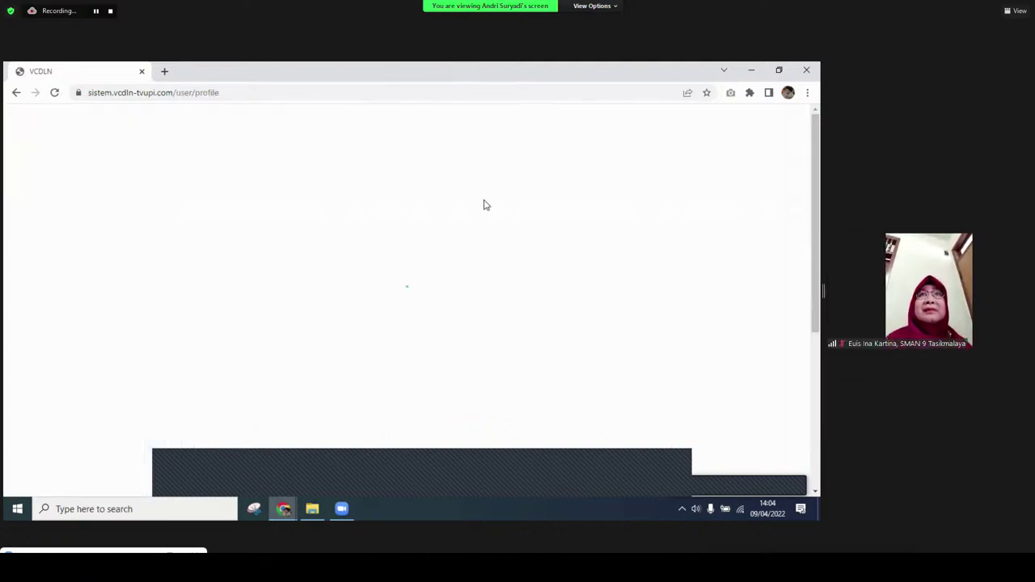
{"action": "scroll", "coordinate": [335, 244], "scroll_direction": "down", "scroll_amount": 2}
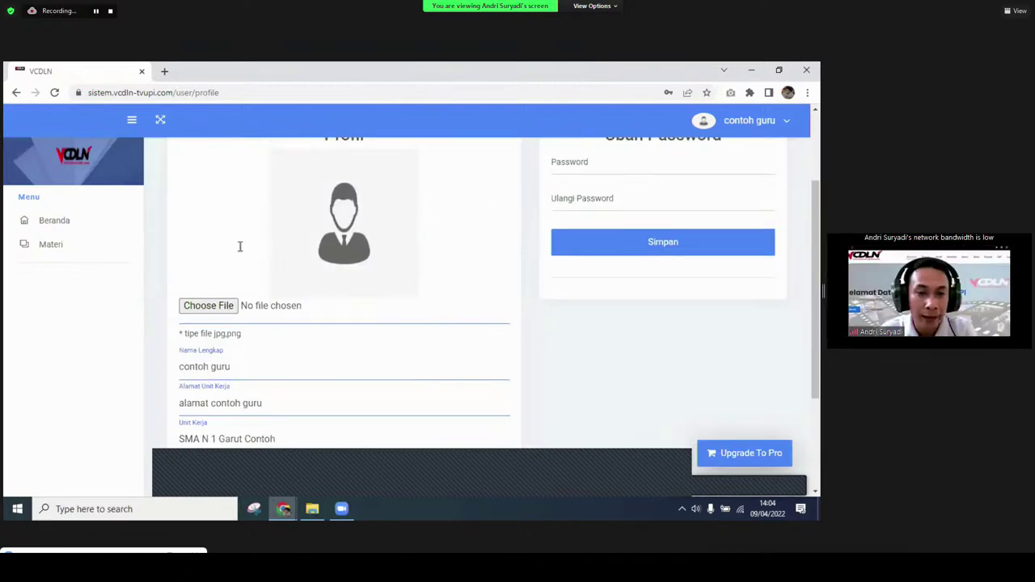
{"action": "scroll", "coordinate": [236, 246], "scroll_direction": "down", "scroll_amount": 2}
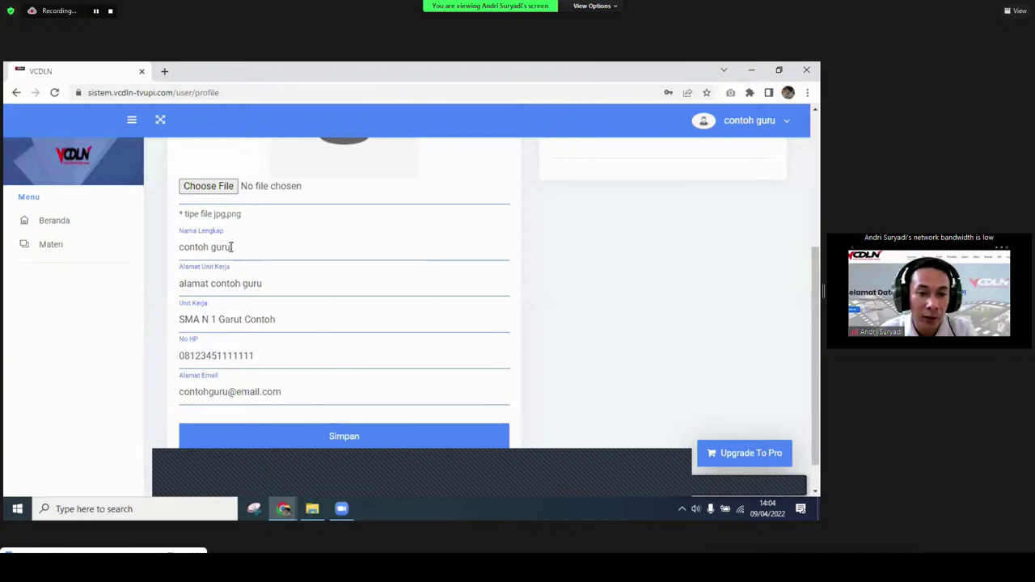
{"action": "scroll", "coordinate": [232, 247], "scroll_direction": "down", "scroll_amount": 1}
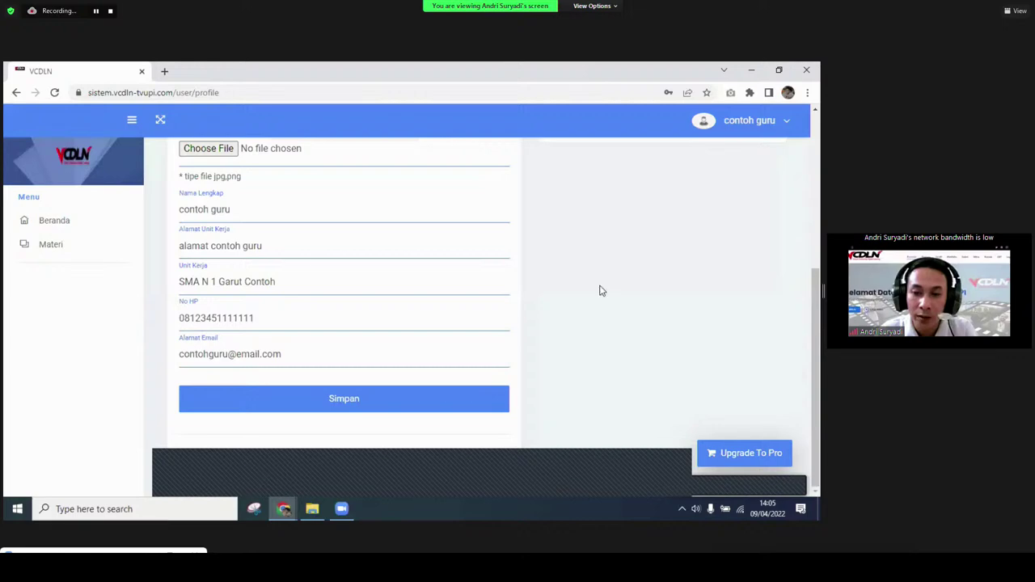
{"action": "scroll", "coordinate": [561, 289], "scroll_direction": "up", "scroll_amount": 5}
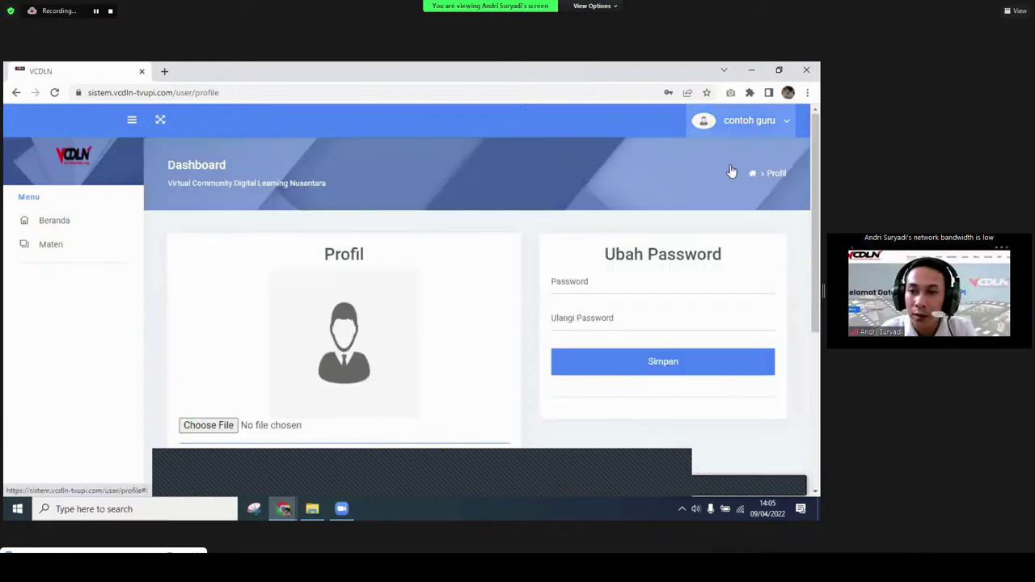
Revisit Beranda and the Materi list, then log out of the teacher account.
{"action": "left_click", "coordinate": [750, 121]}
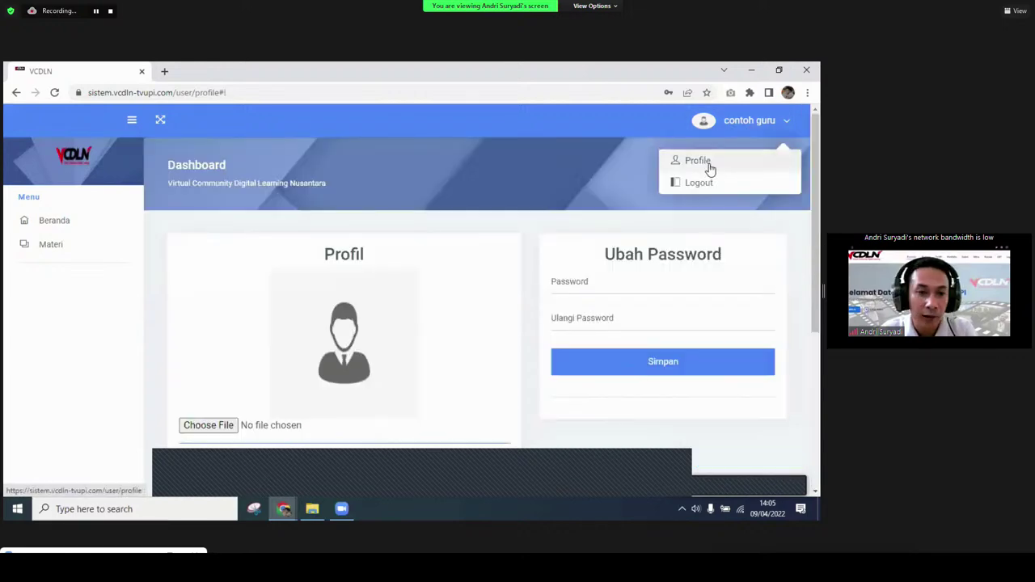
{"action": "left_click", "coordinate": [48, 226]}
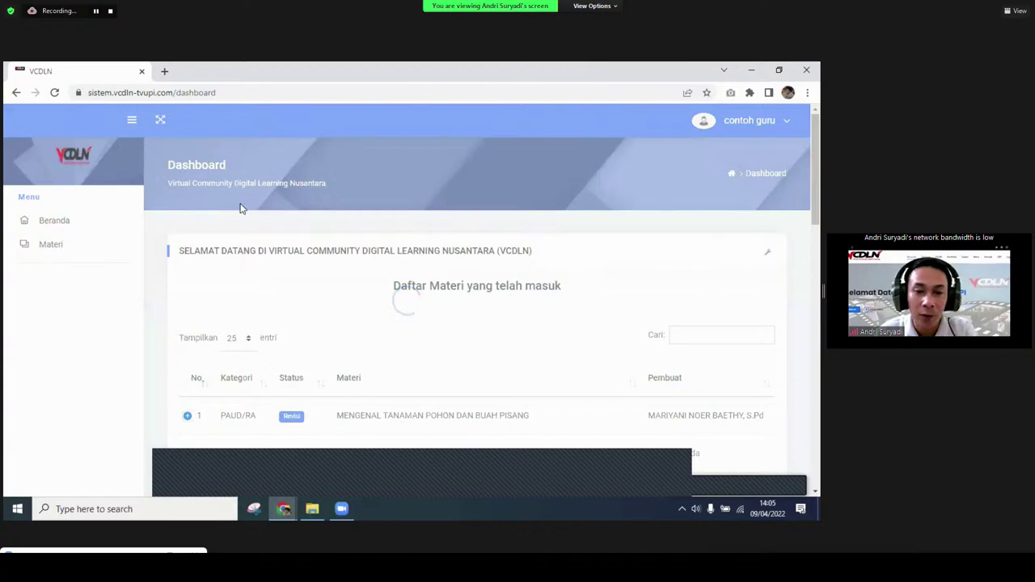
{"action": "scroll", "coordinate": [161, 226], "scroll_direction": "down", "scroll_amount": 2}
{"action": "left_click", "coordinate": [62, 242]}
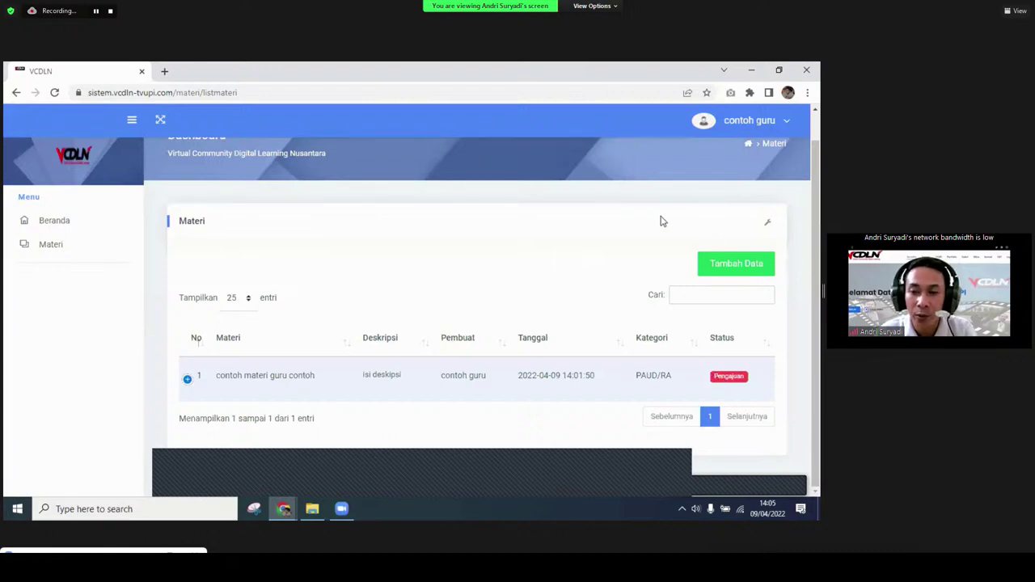
{"action": "left_click", "coordinate": [763, 123]}
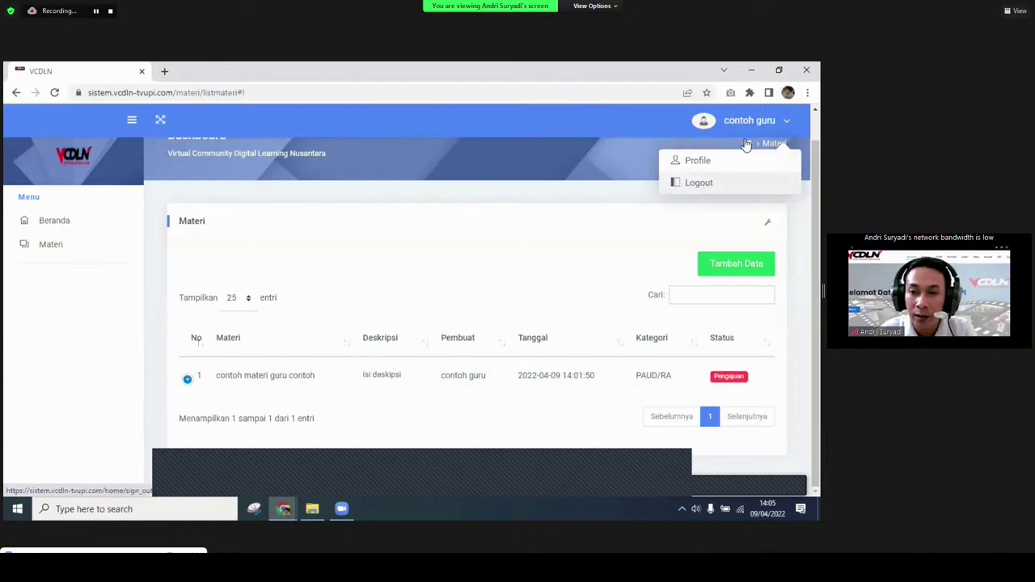
{"action": "left_click", "coordinate": [700, 183]}
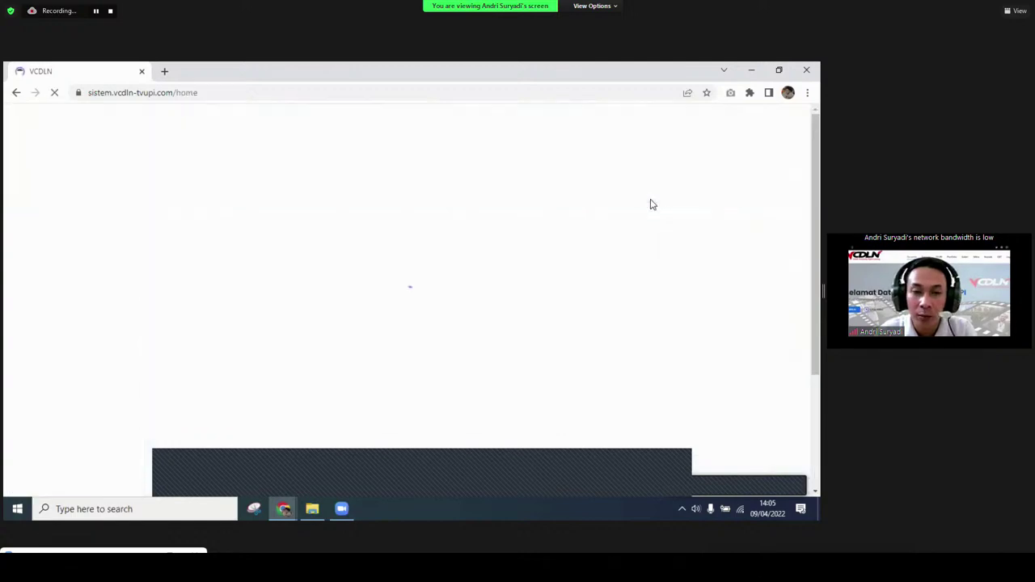